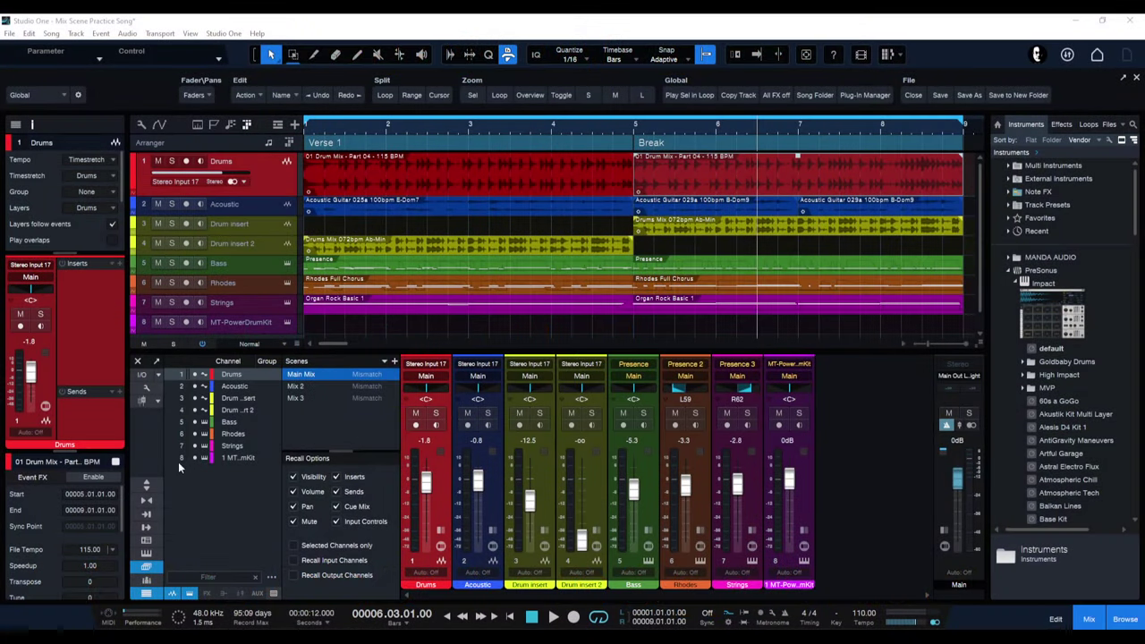
click(141, 602)
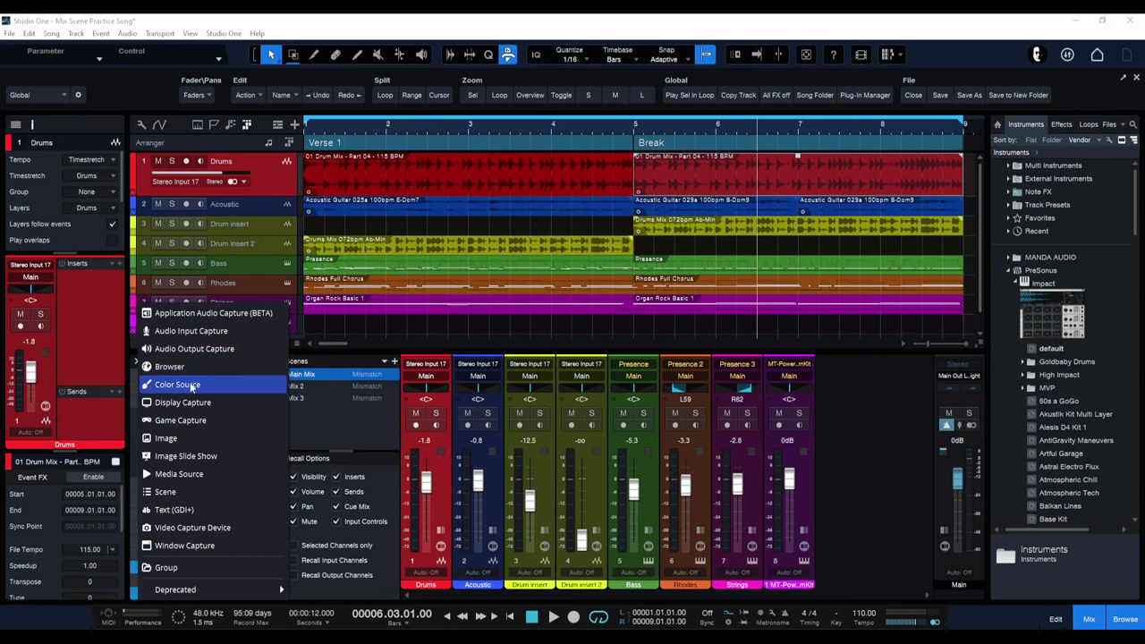
click(199, 521)
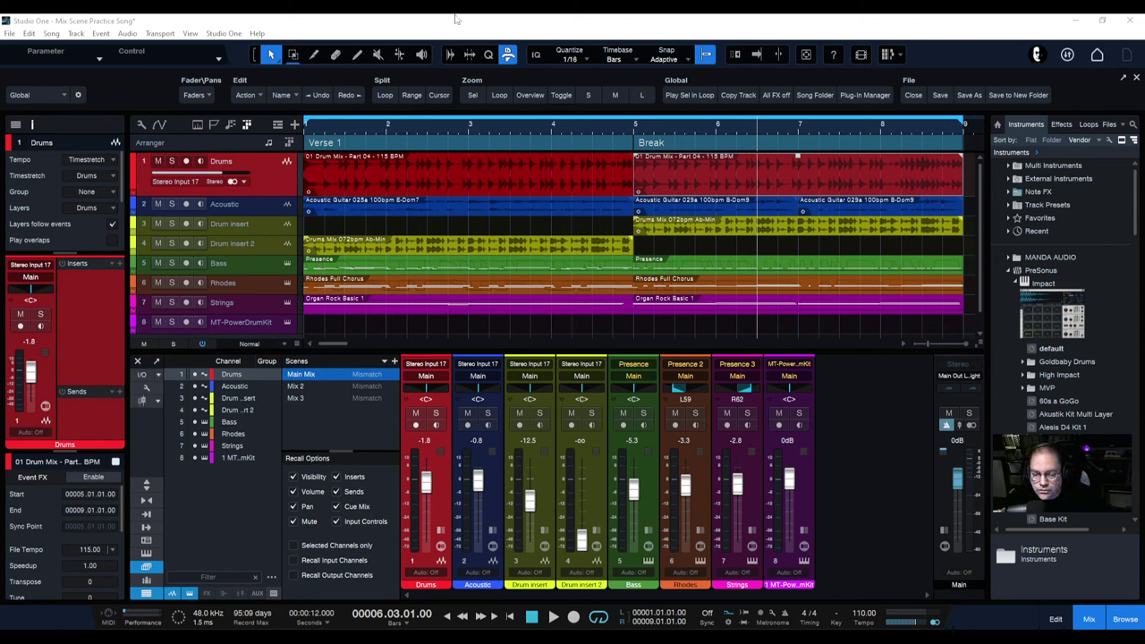
Step: Hide and reopen the Inspector, and resize its sections so the drum event's full settings are shown
click(481, 128)
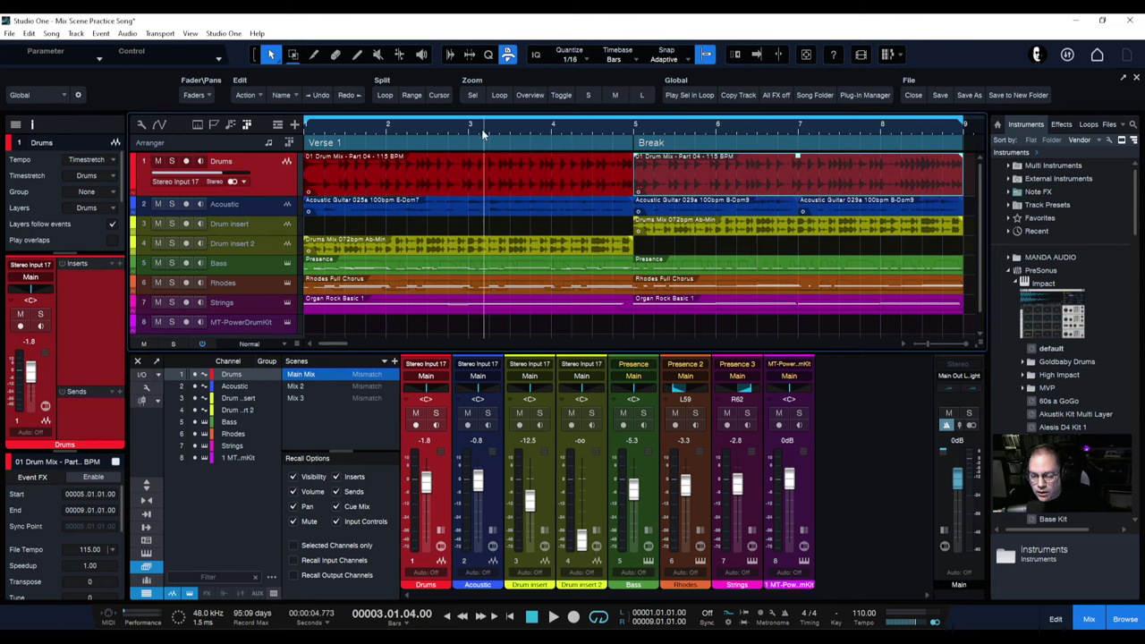
click(34, 128)
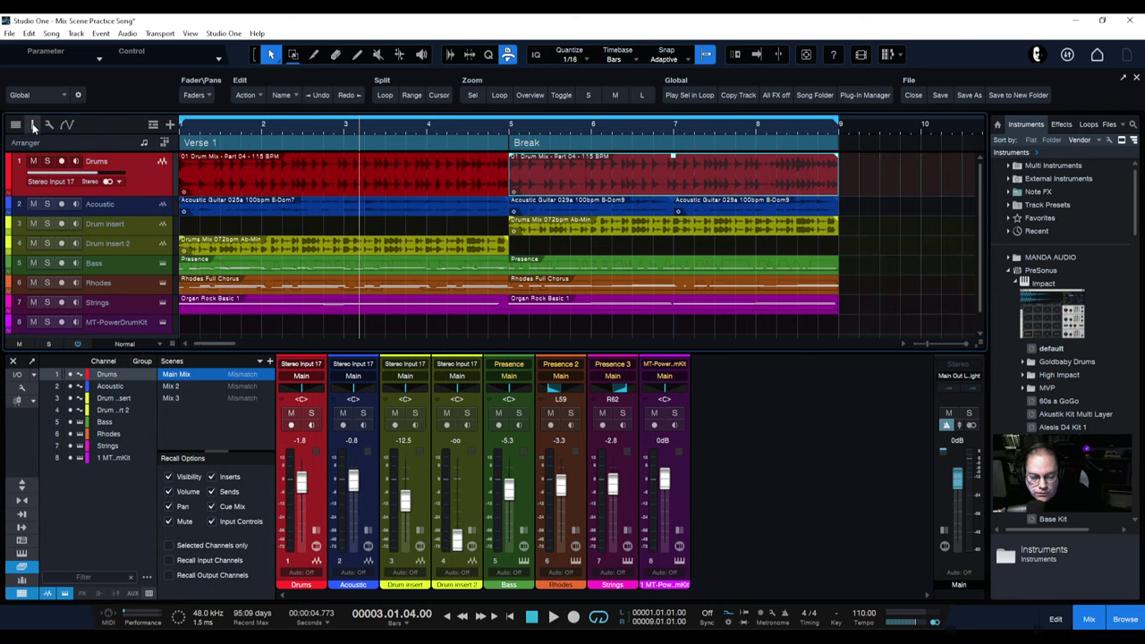
click(34, 128)
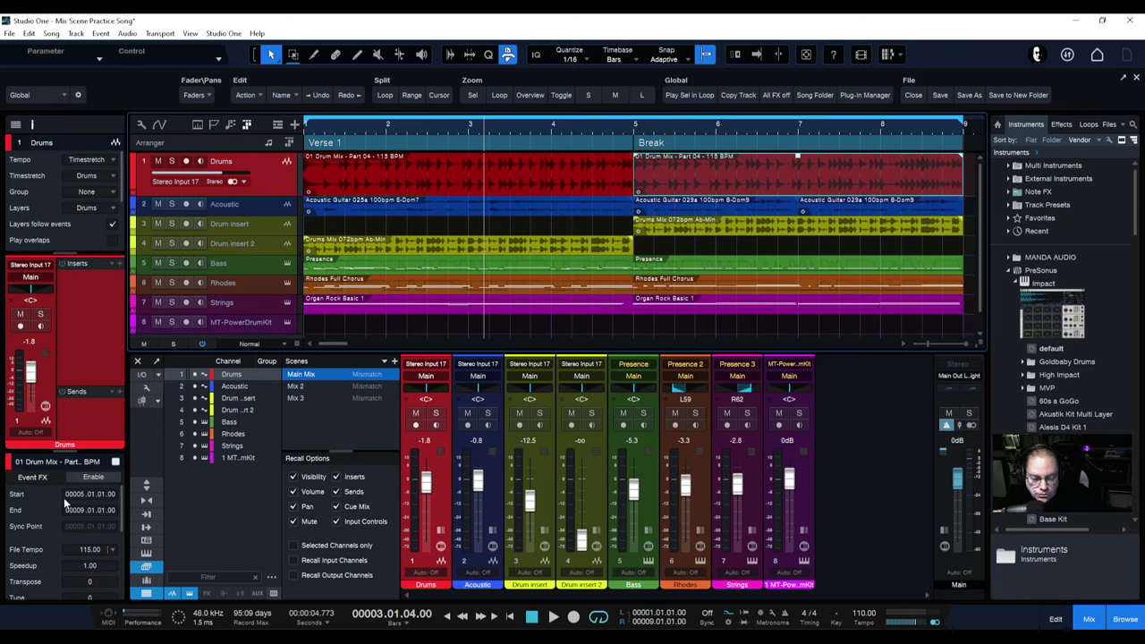
drag(65, 453, 63, 566)
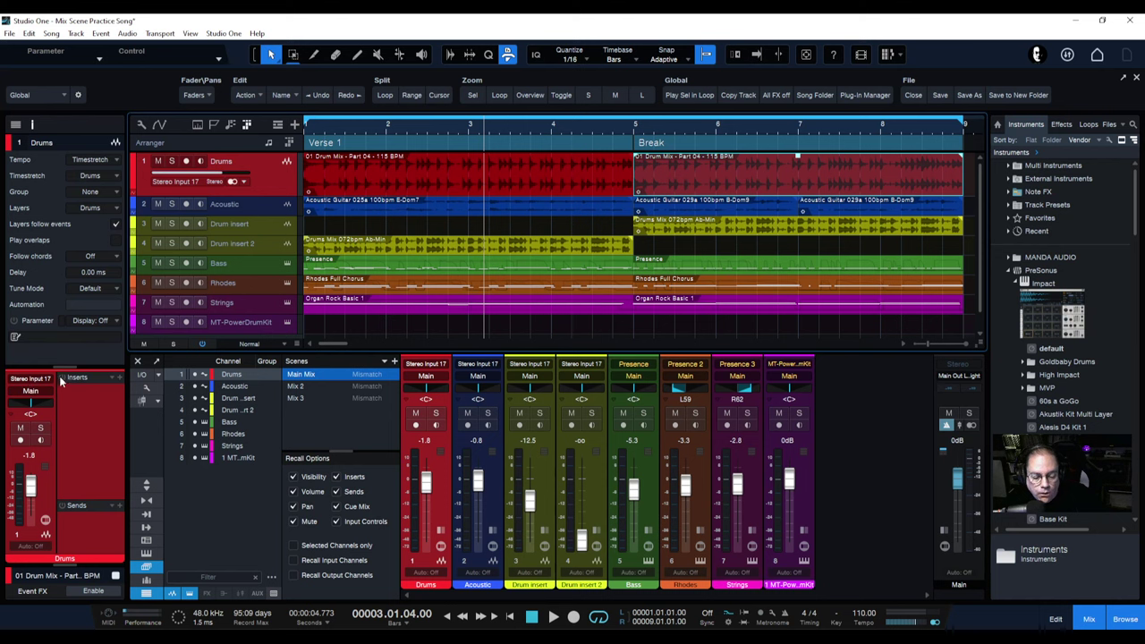
drag(63, 567, 81, 347)
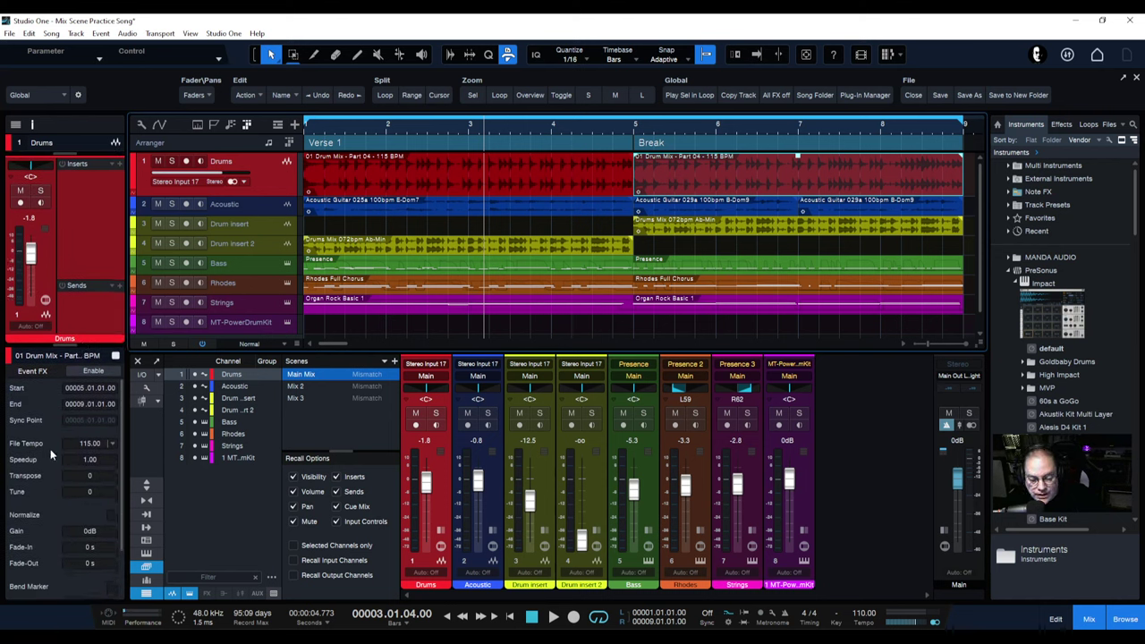
Step: Examine the Inspector's event settings for the Verse 1 and Break drum events
click(562, 162)
click(710, 177)
click(548, 179)
click(741, 187)
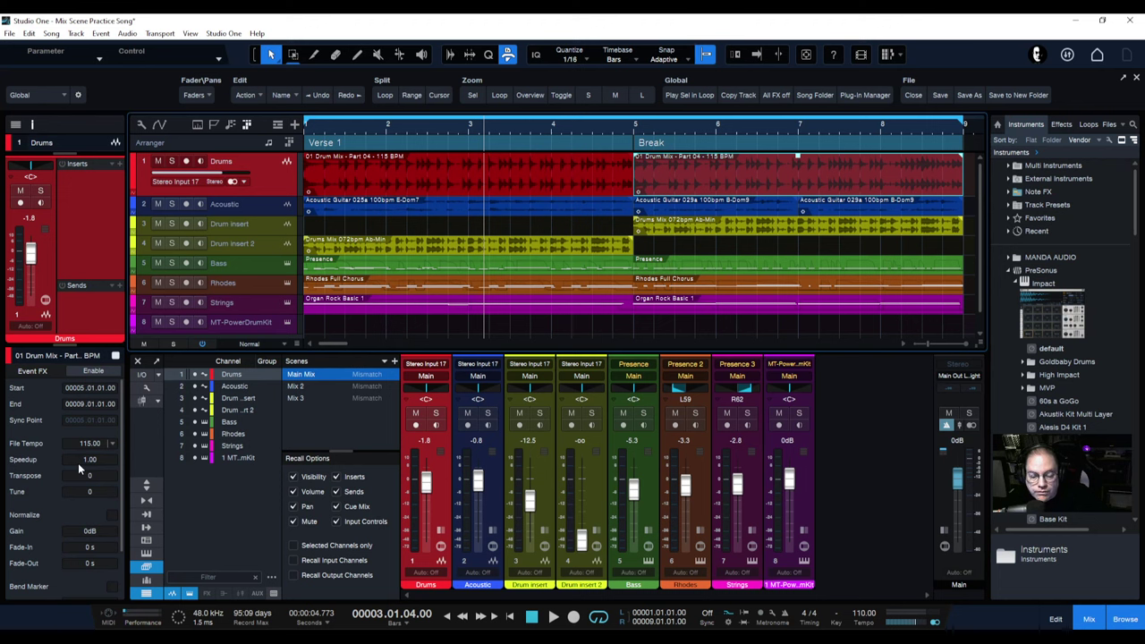
Step: Split the Verse 1 drum event at 2.2.3 and 3.3.2, and return to the Arrow tool
click(397, 134)
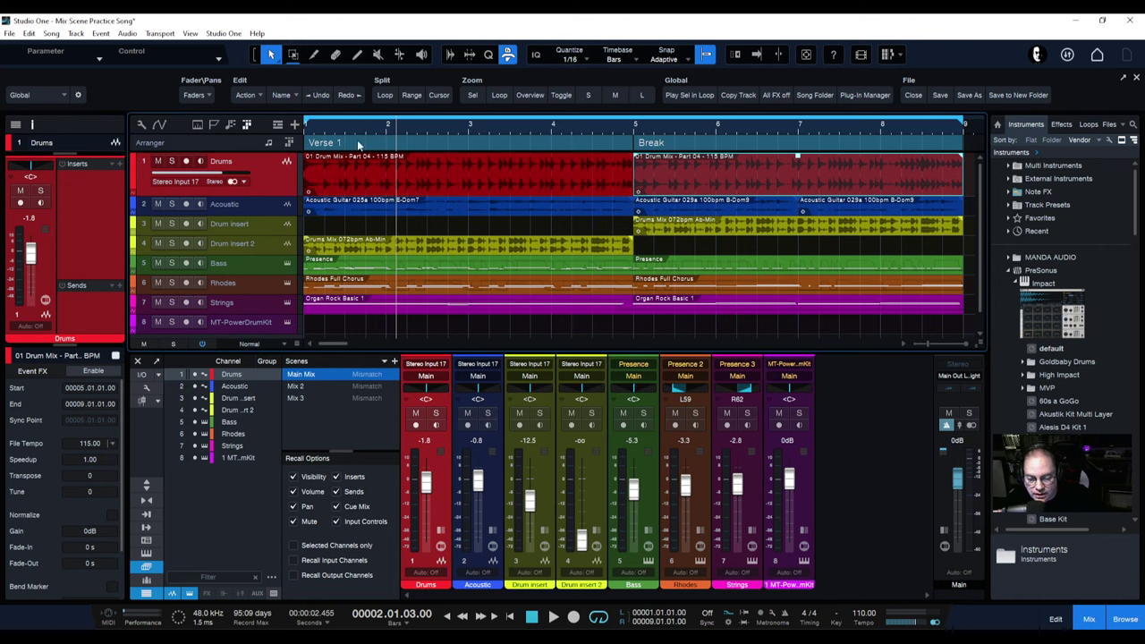
click(314, 55)
click(417, 163)
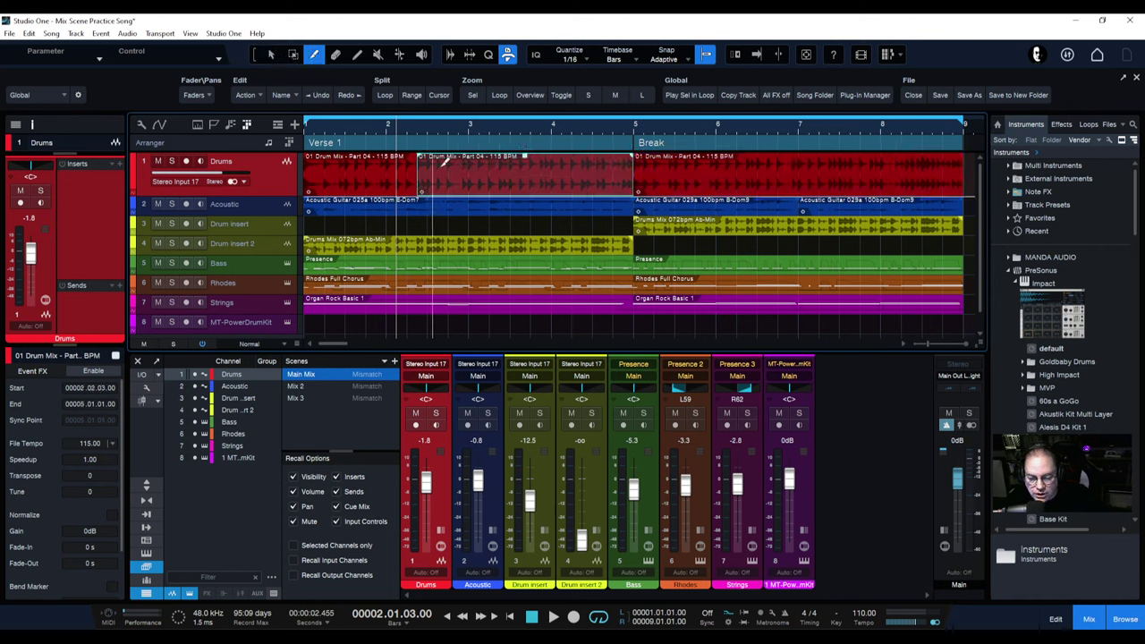
click(515, 161)
right_click(388, 183)
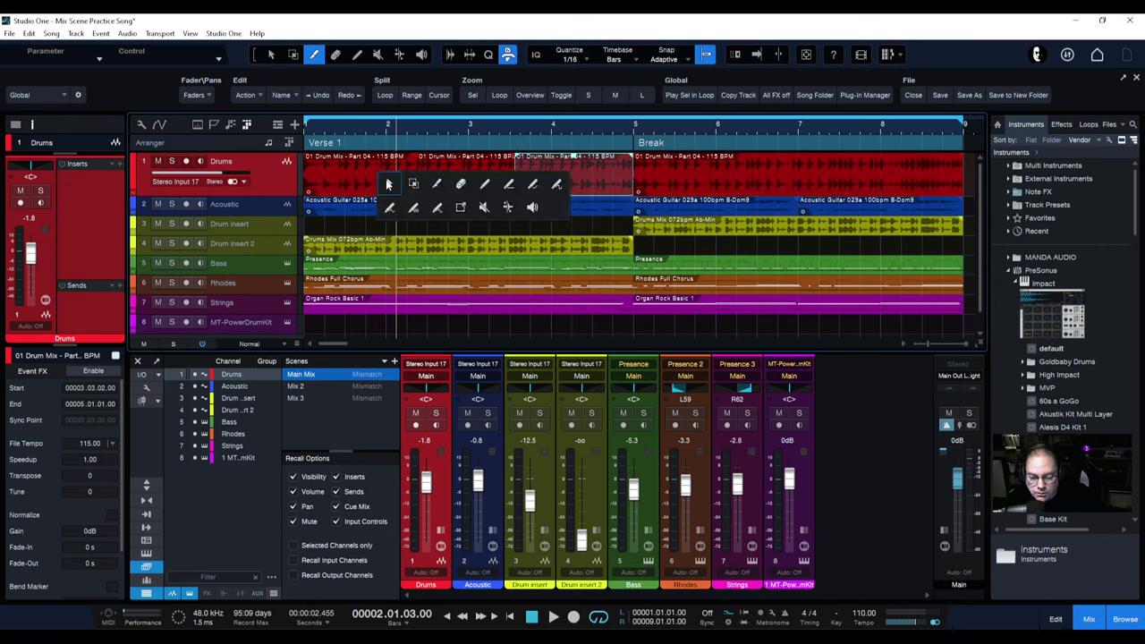
click(388, 183)
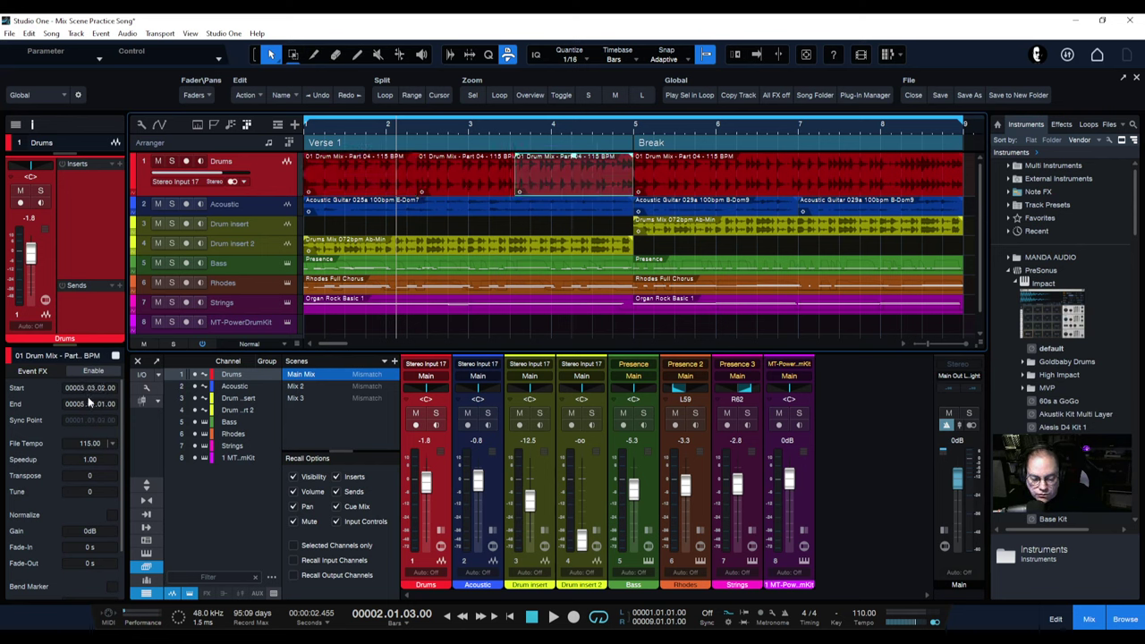
Step: Select each split piece of the Verse 1 drum event in turn and examine its event settings
click(363, 171)
click(461, 174)
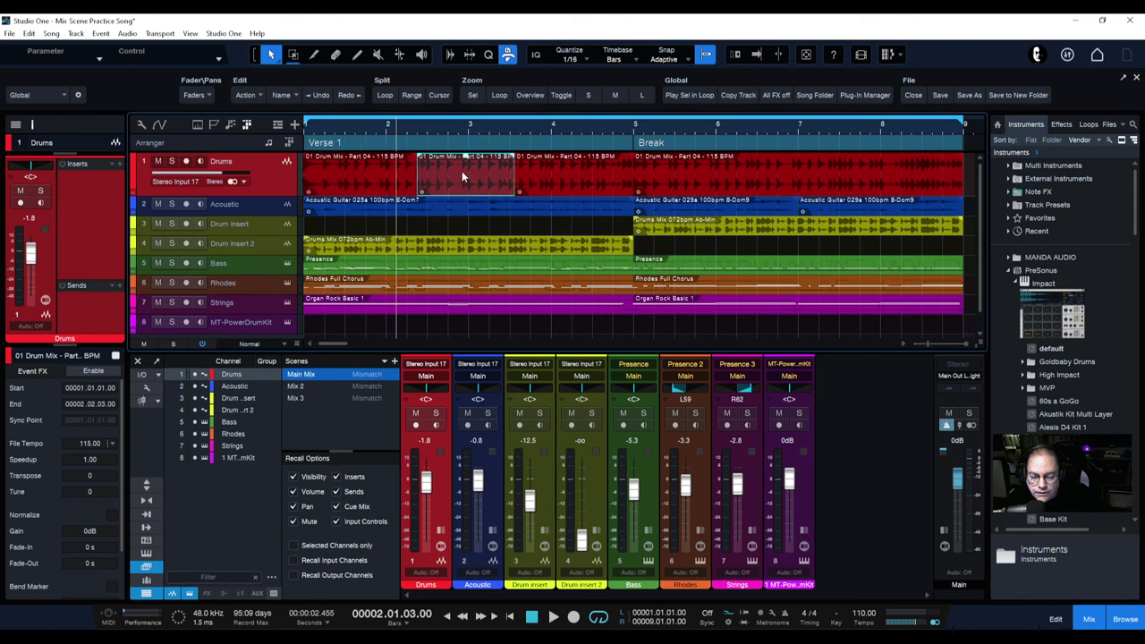
click(569, 174)
click(490, 169)
click(388, 171)
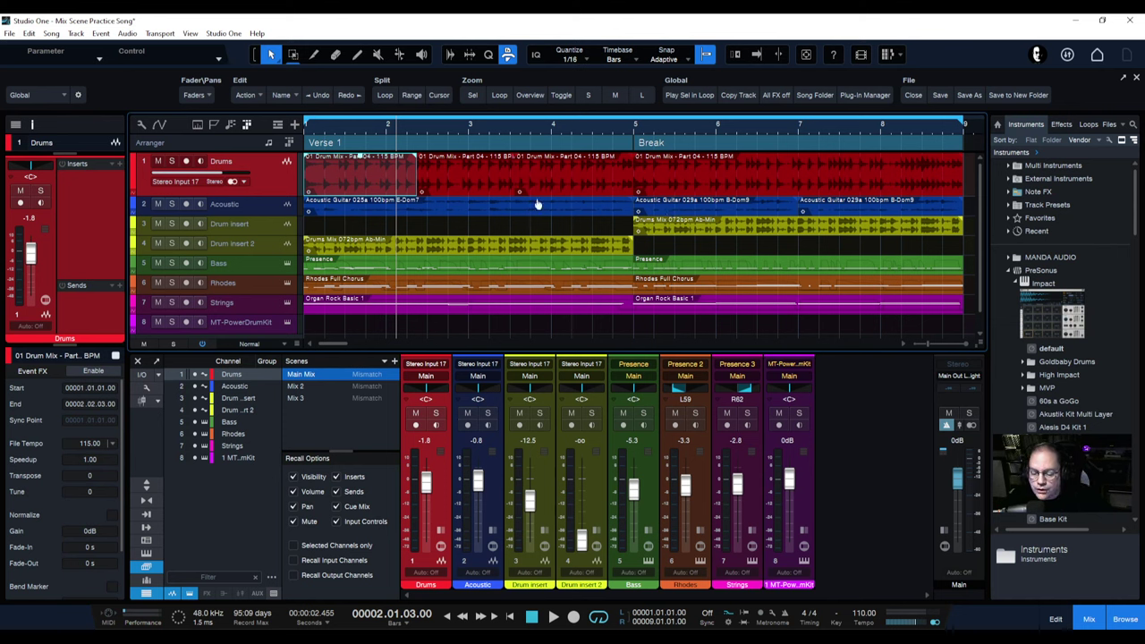
click(486, 165)
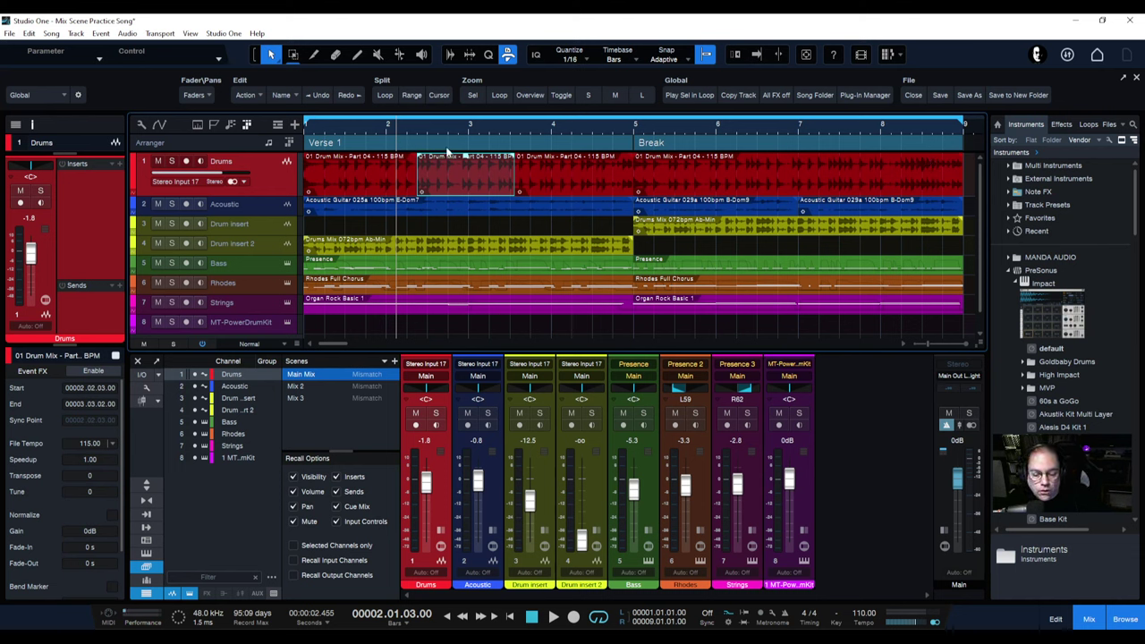
Step: Undo the splits made in the Verse 1 drum event
key(ctrl+z)
key(ctrl+z)
key(ctrl+z)
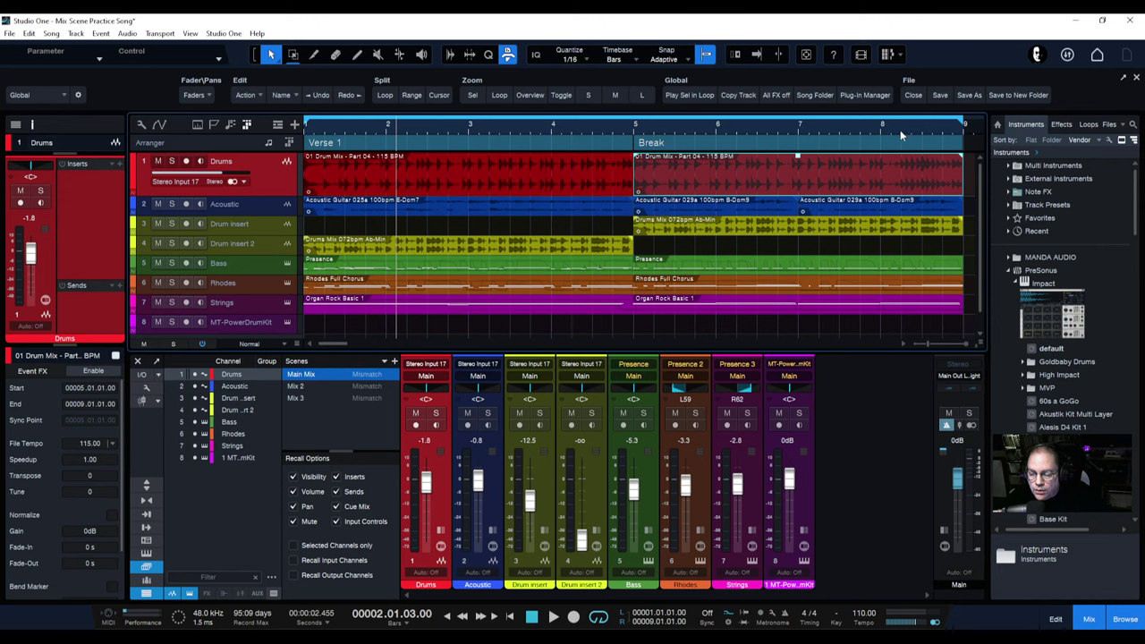
Step: Play the Break section from bar 5, and stop playback near its end
click(633, 133)
key(space)
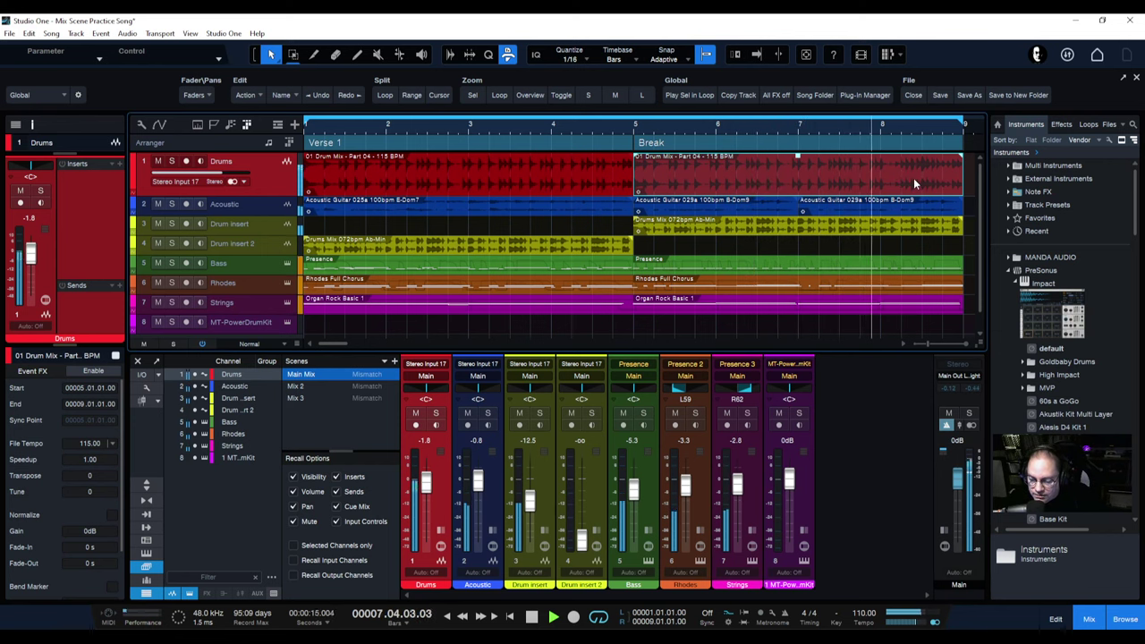
key(space)
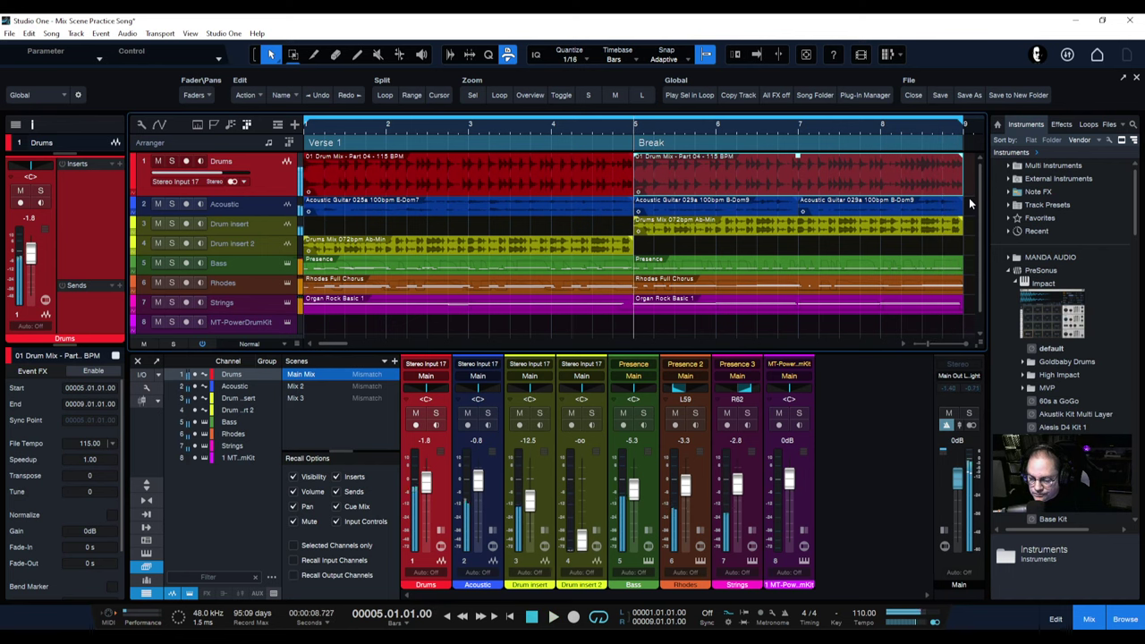
Step: Solo the Drums track and audition the end of the Break from 8.1.4
click(171, 161)
click(897, 126)
key(space)
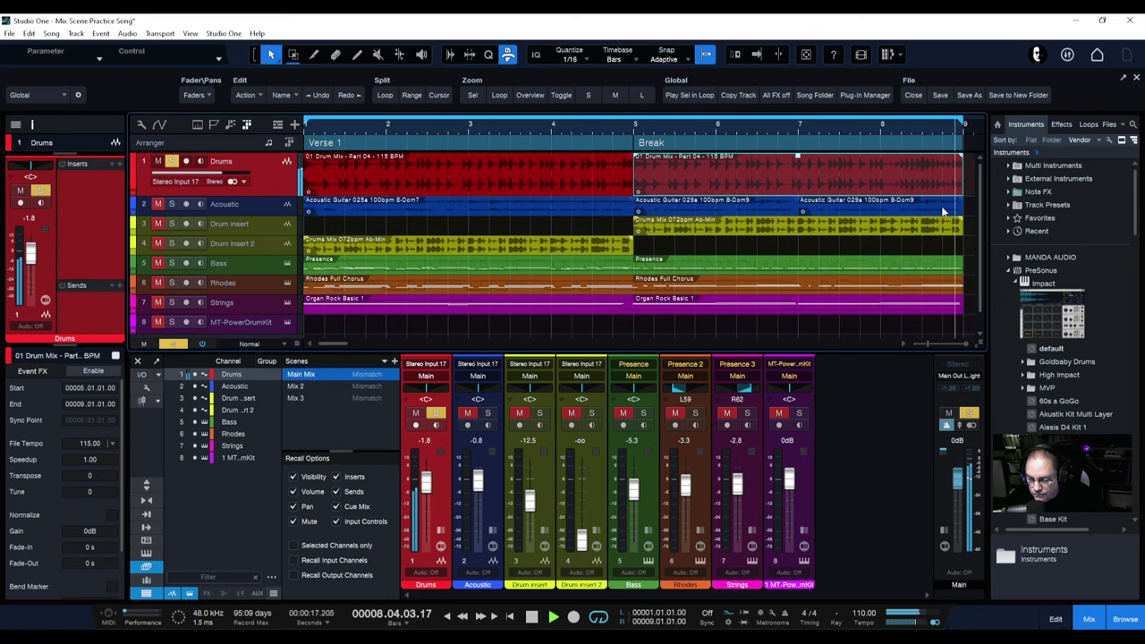
key(space)
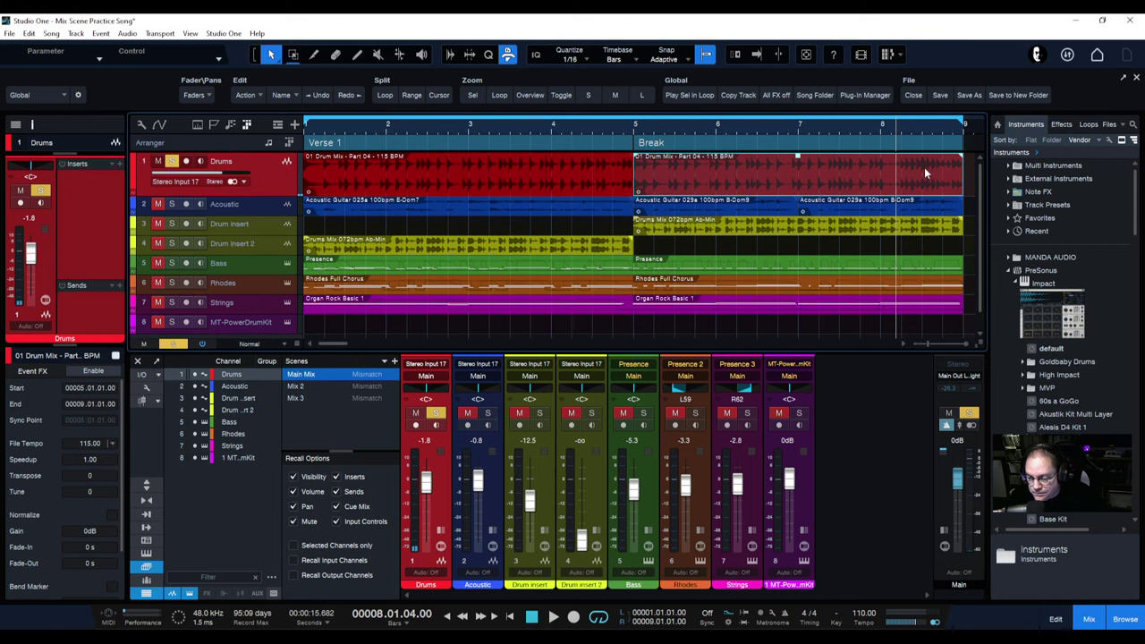
right_click(757, 184)
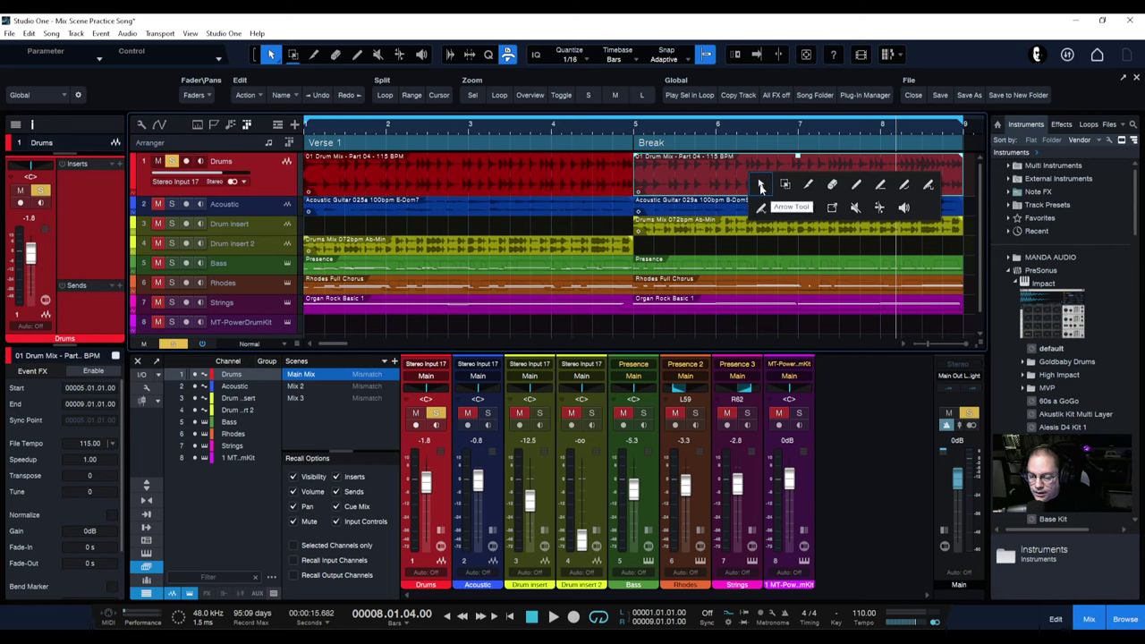
click(760, 185)
right_click(905, 179)
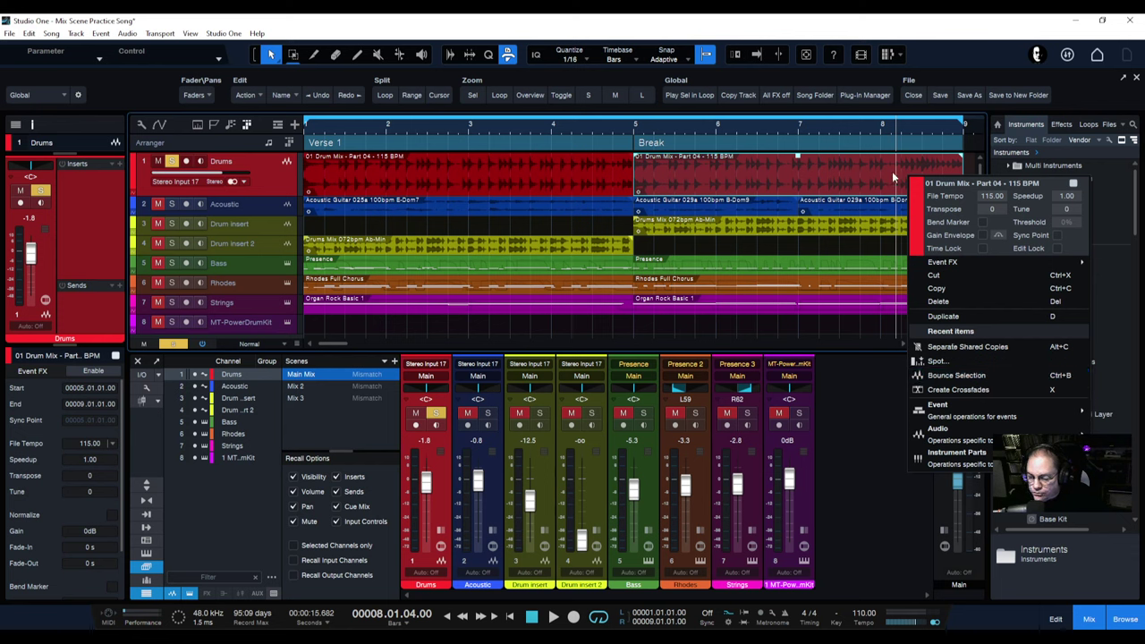
right_click(836, 322)
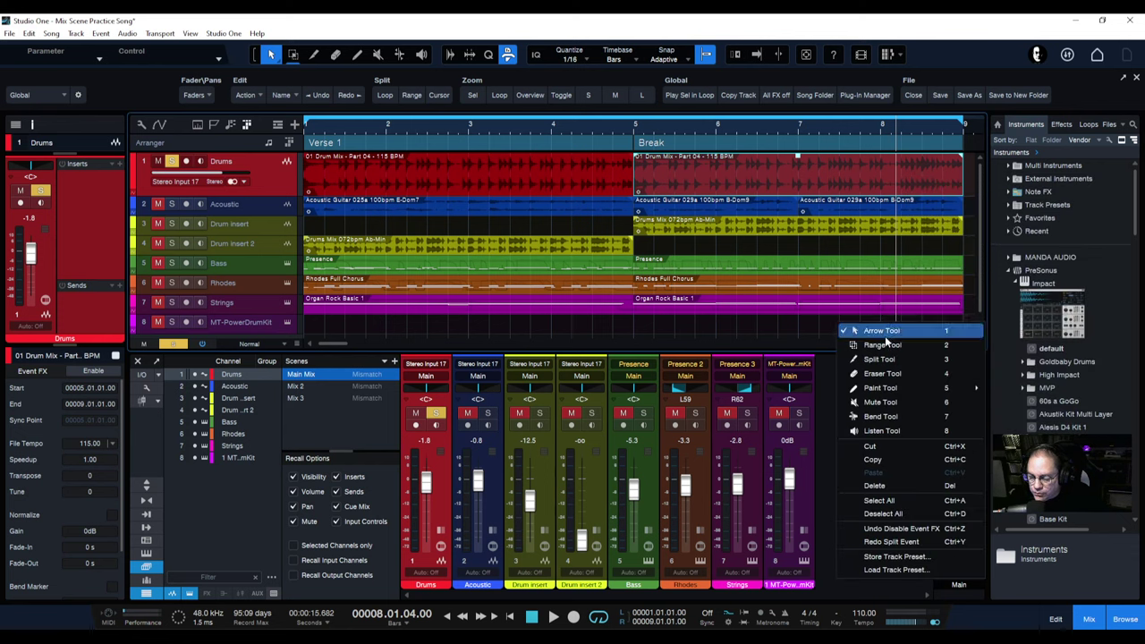
click(788, 334)
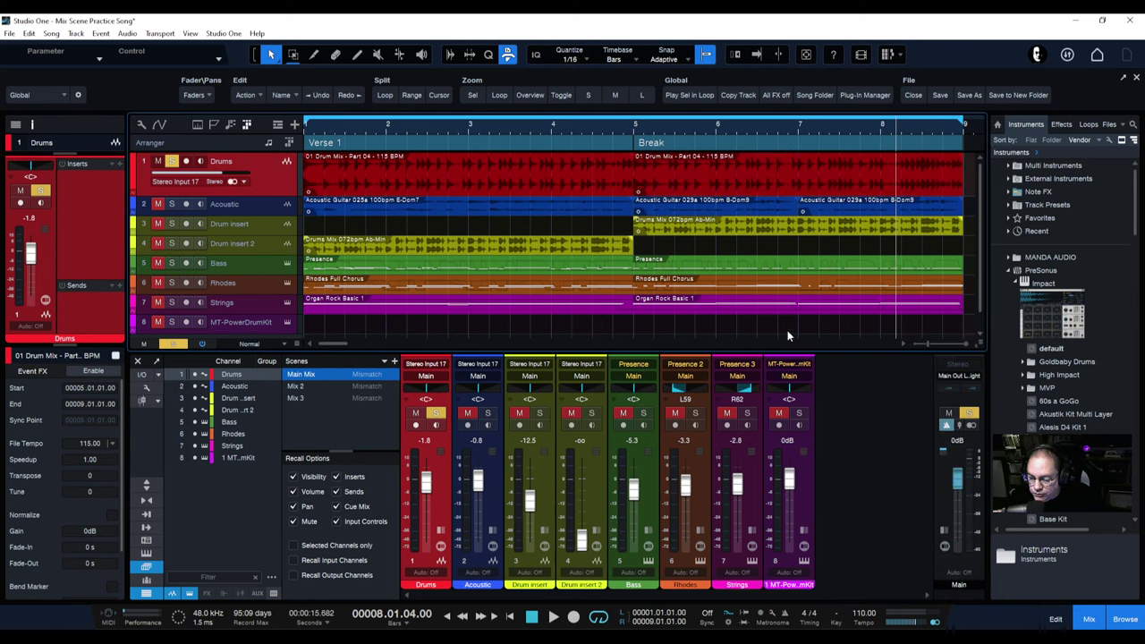
right_click(839, 326)
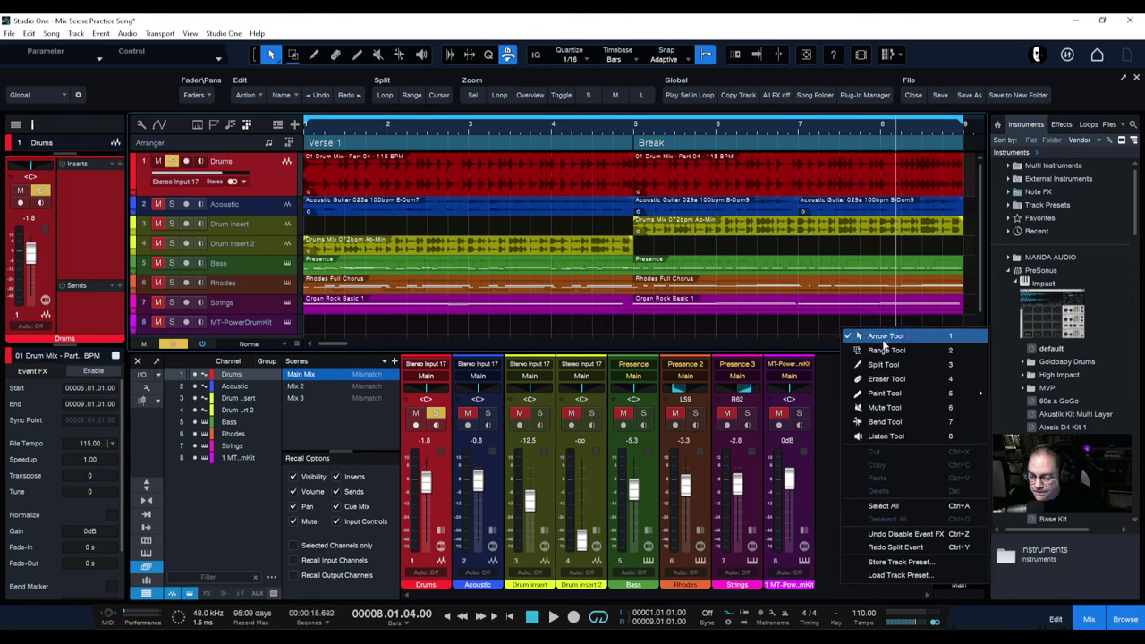
click(809, 333)
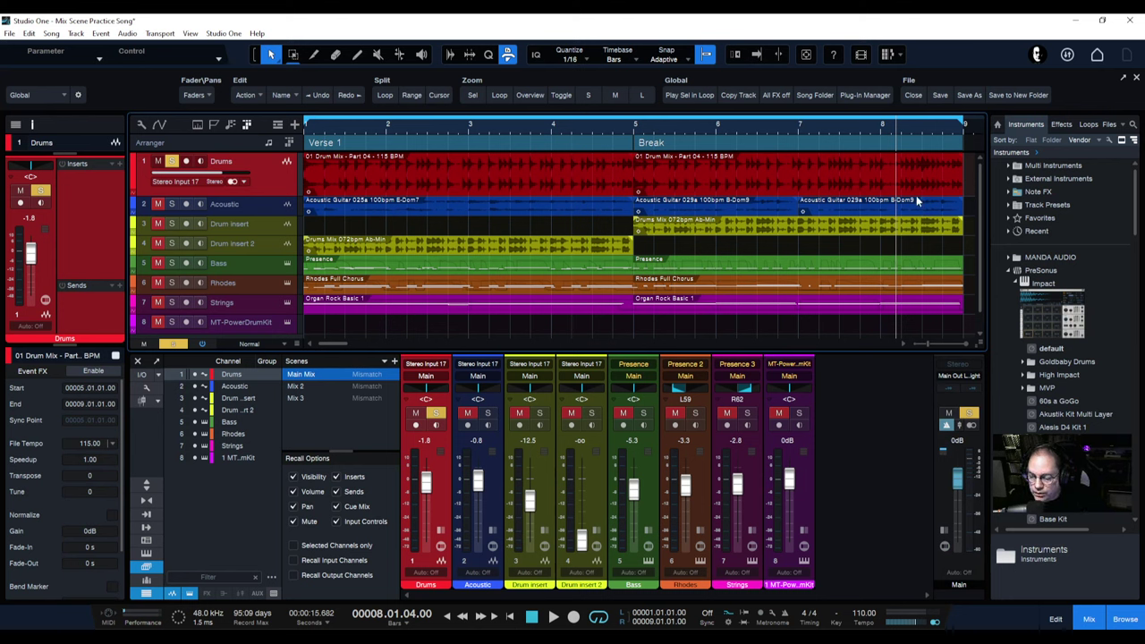
Step: Activate the Split tool and replay the soloed drums from 8.1.4 to locate the cut point
right_click(925, 165)
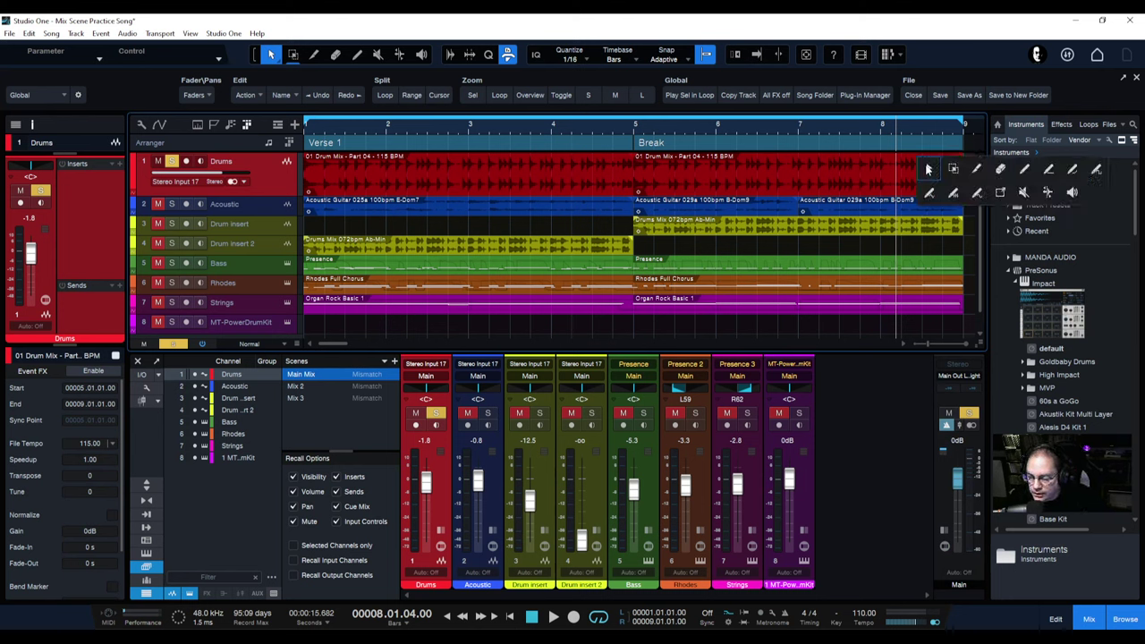
click(976, 168)
key(space)
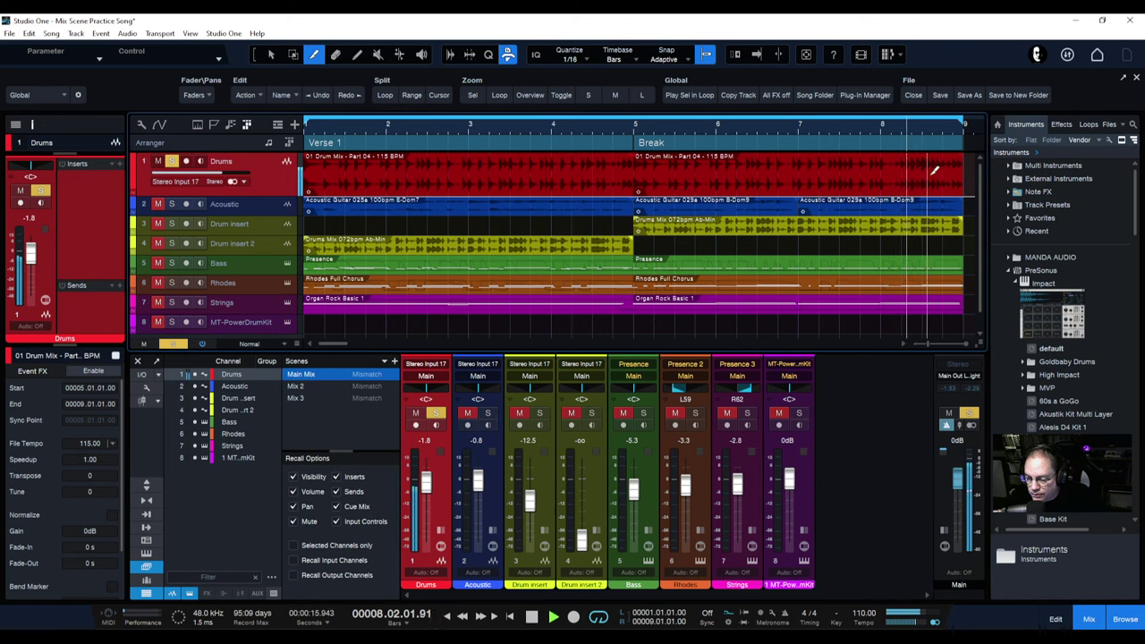
key(space)
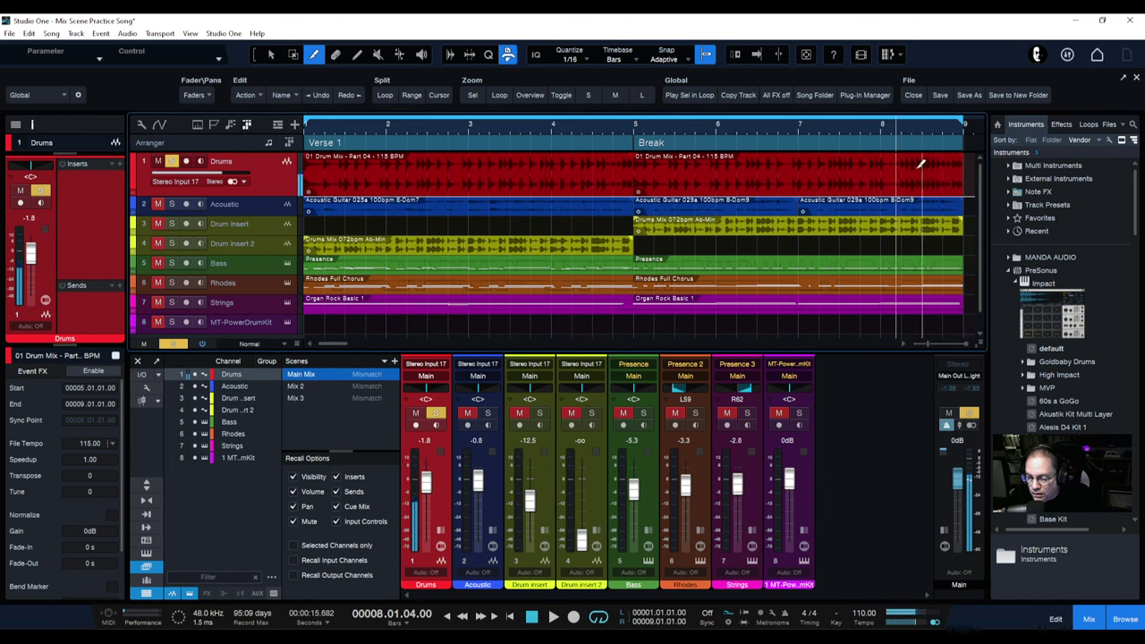
Step: Try to split the Break drum event at 8.1.4
click(902, 162)
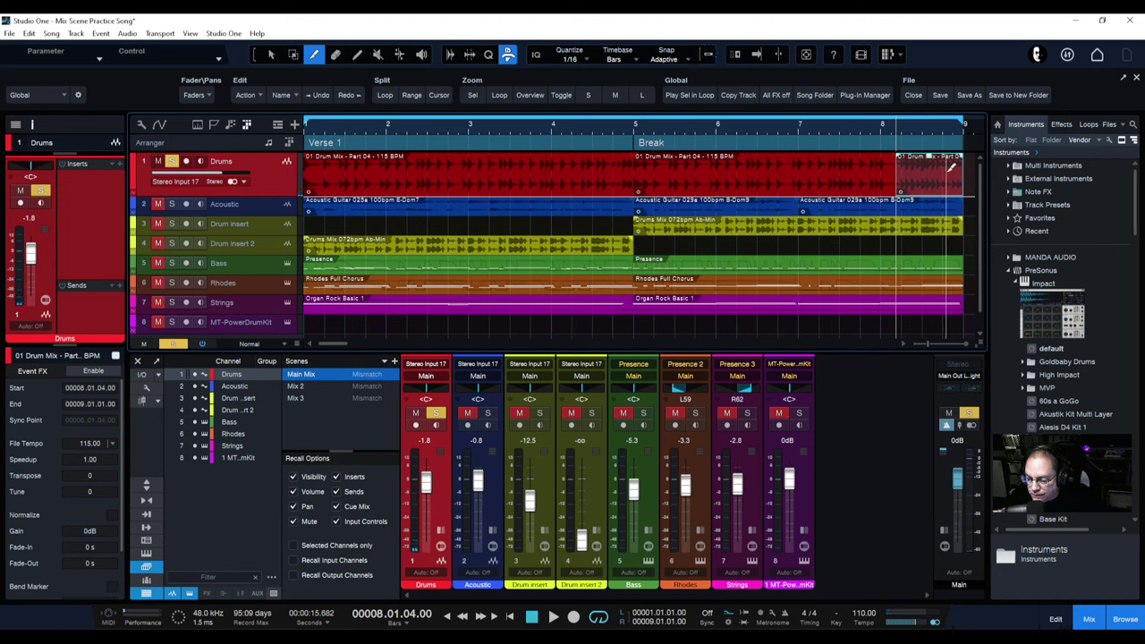
scroll(918, 140, right, 1)
scroll(918, 141, up, 5)
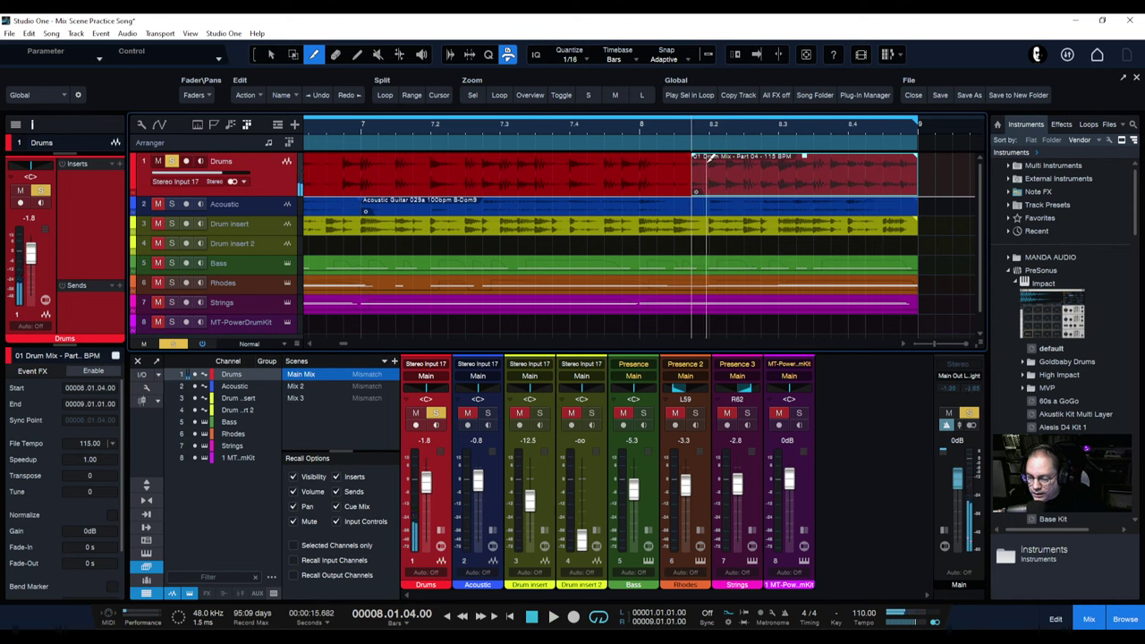
click(709, 167)
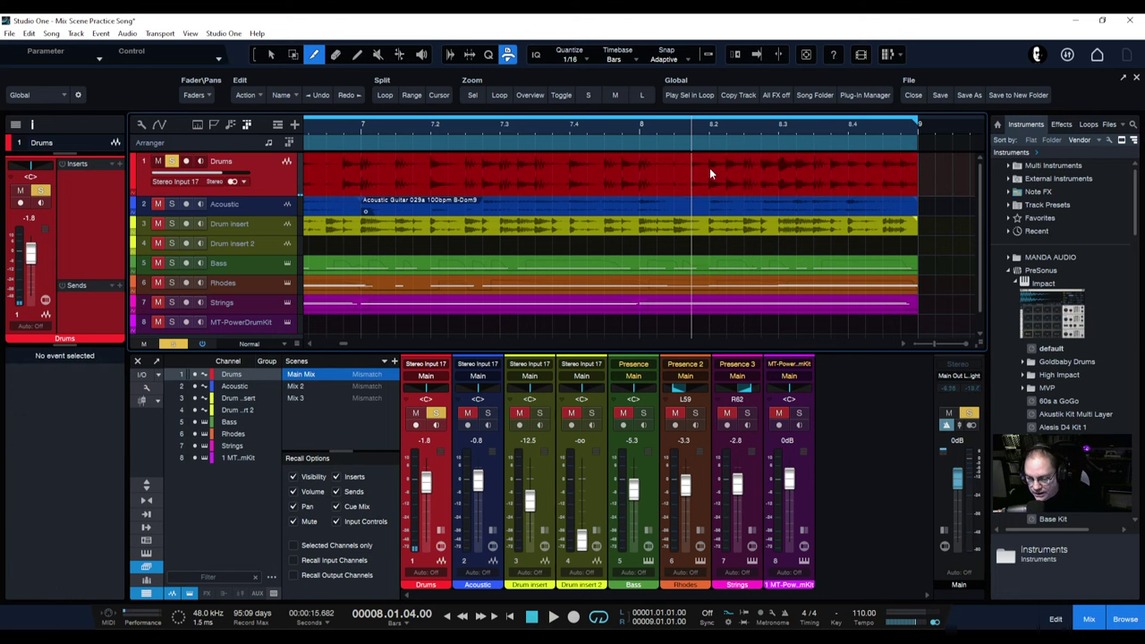
Step: Split the Break drum event at about 8.3.3.73 and 8.4.1.98, and select the short piece between the cuts with the Arrow tool
click(828, 168)
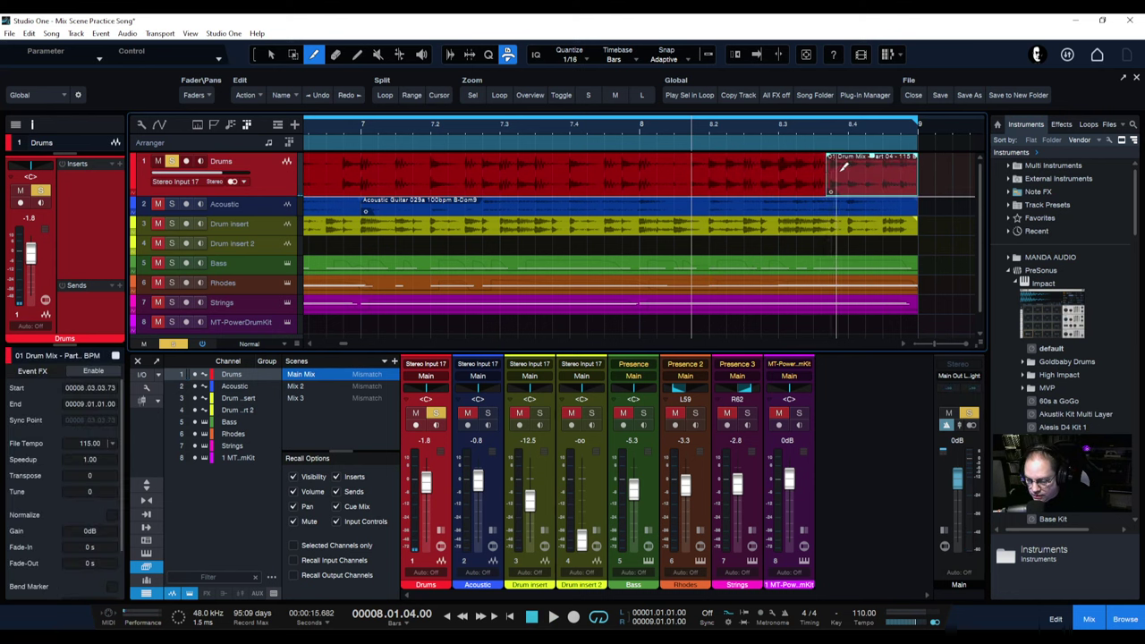
click(869, 167)
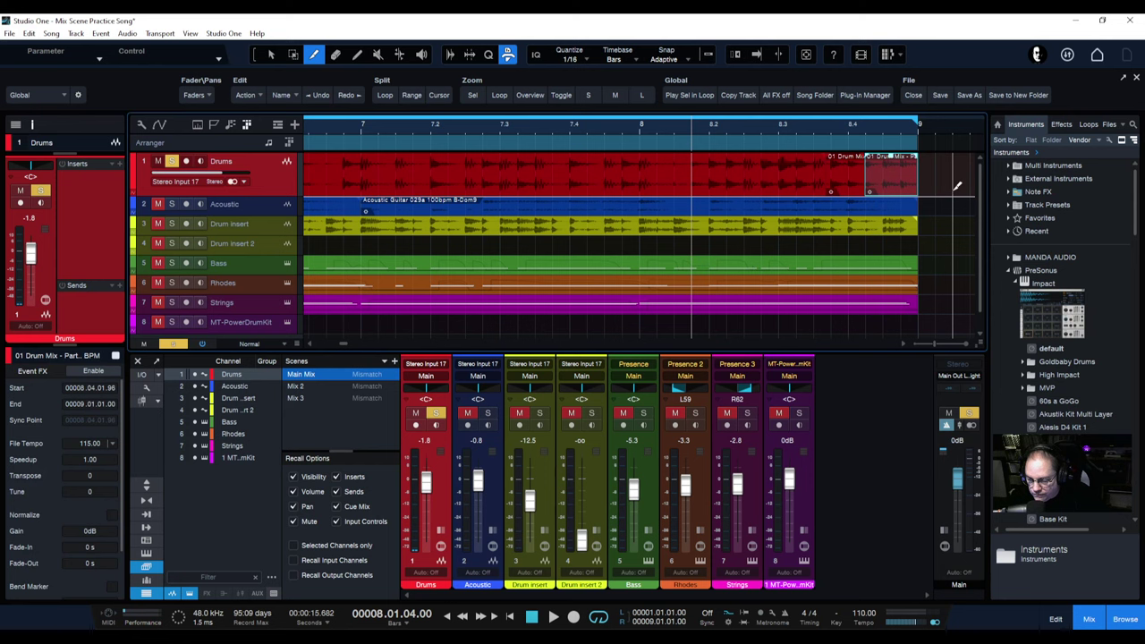
right_click(879, 190)
click(879, 191)
click(852, 183)
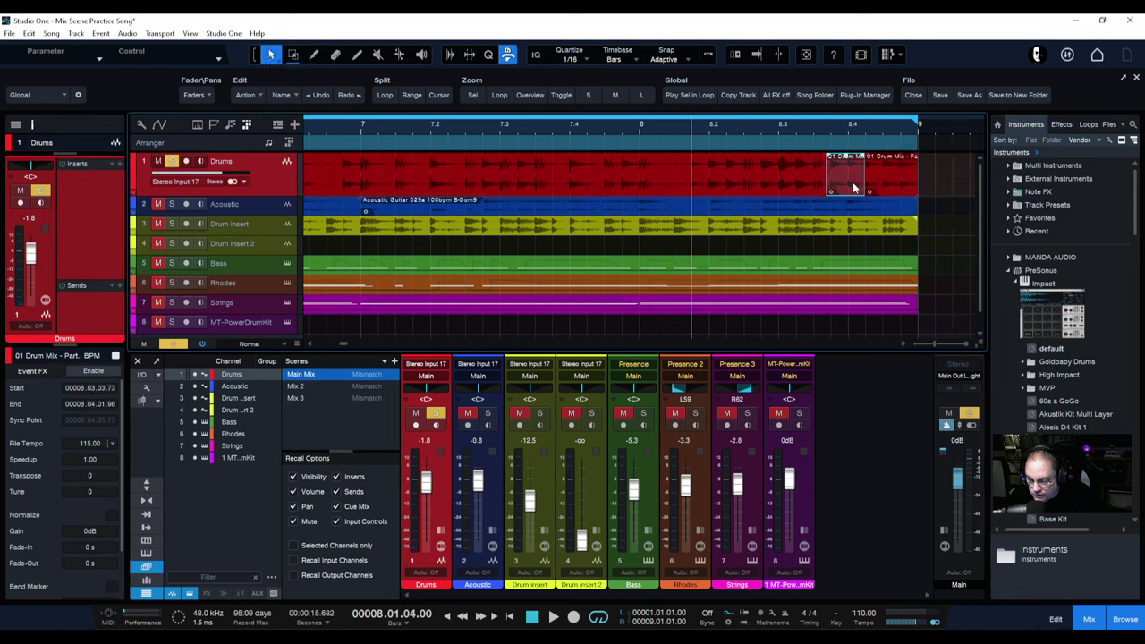
Step: Audition the soloed drums from 8.3.3.66 and reselect the short piece between the two cuts
key(space)
click(825, 127)
key(space)
key(space)
key(space)
key(space)
ctrl+scroll(807, 127, down, 1)
ctrl+scroll(805, 131, up, 1)
click(798, 173)
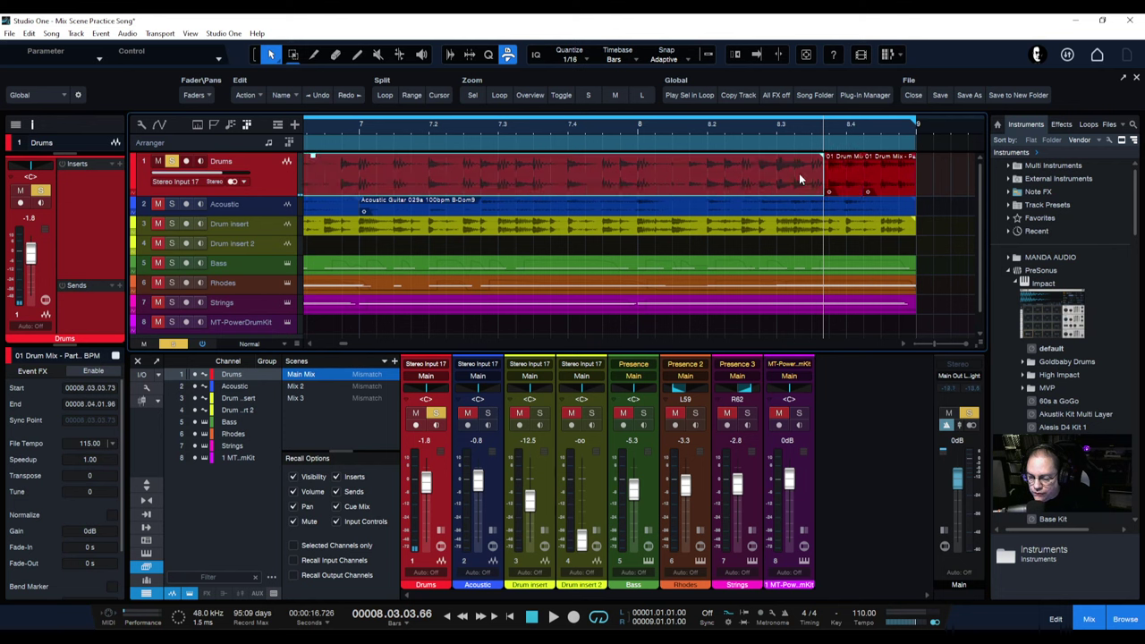
click(838, 180)
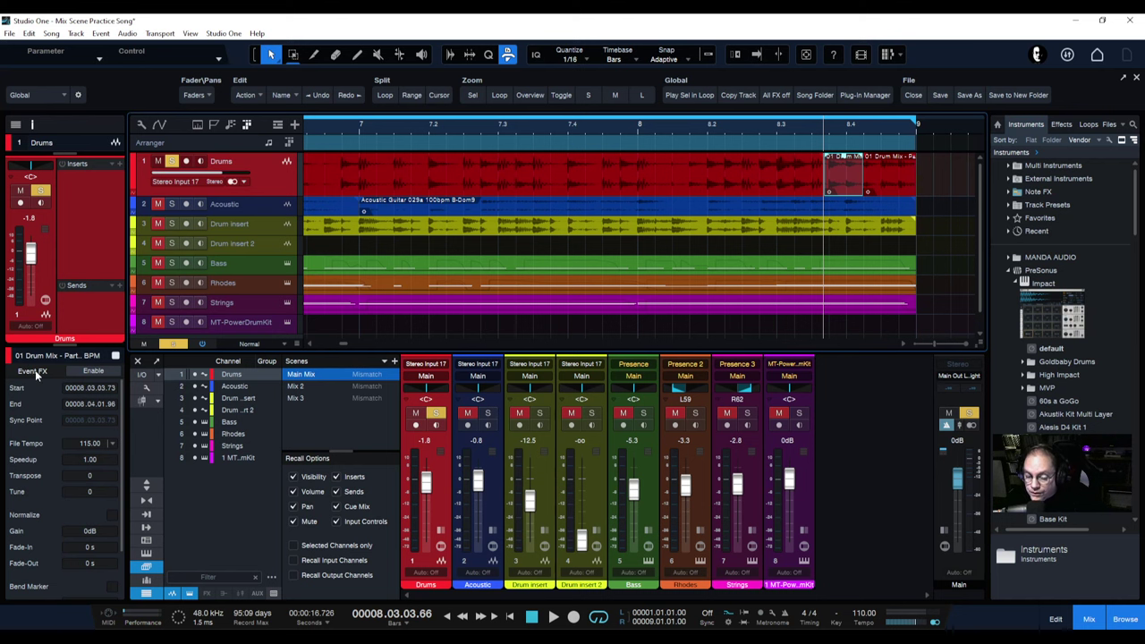
Step: Find the PreSonus Mixverb effect in the browser and try to place it on the short drum piece
scroll(1058, 332, down, 3)
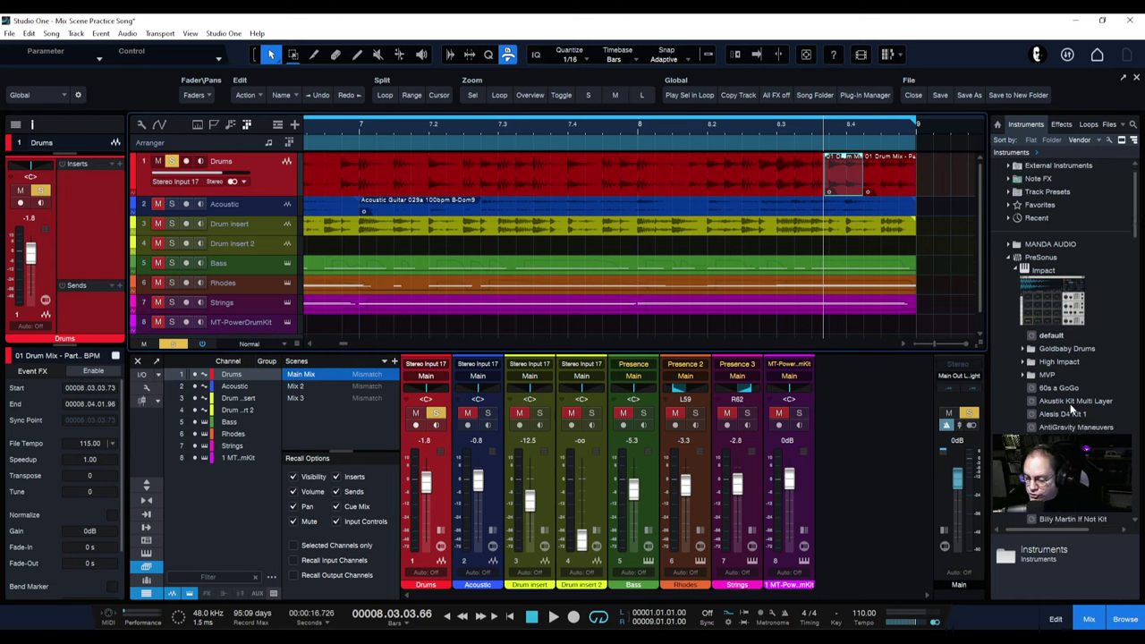
scroll(1073, 376, up, 3)
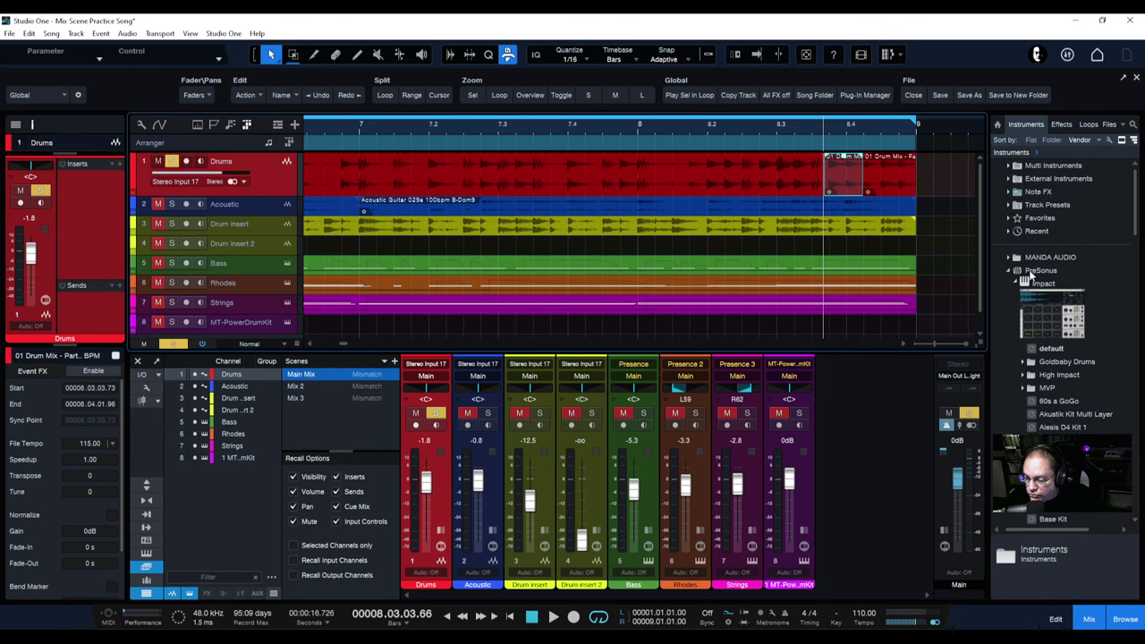
click(1009, 270)
click(1073, 126)
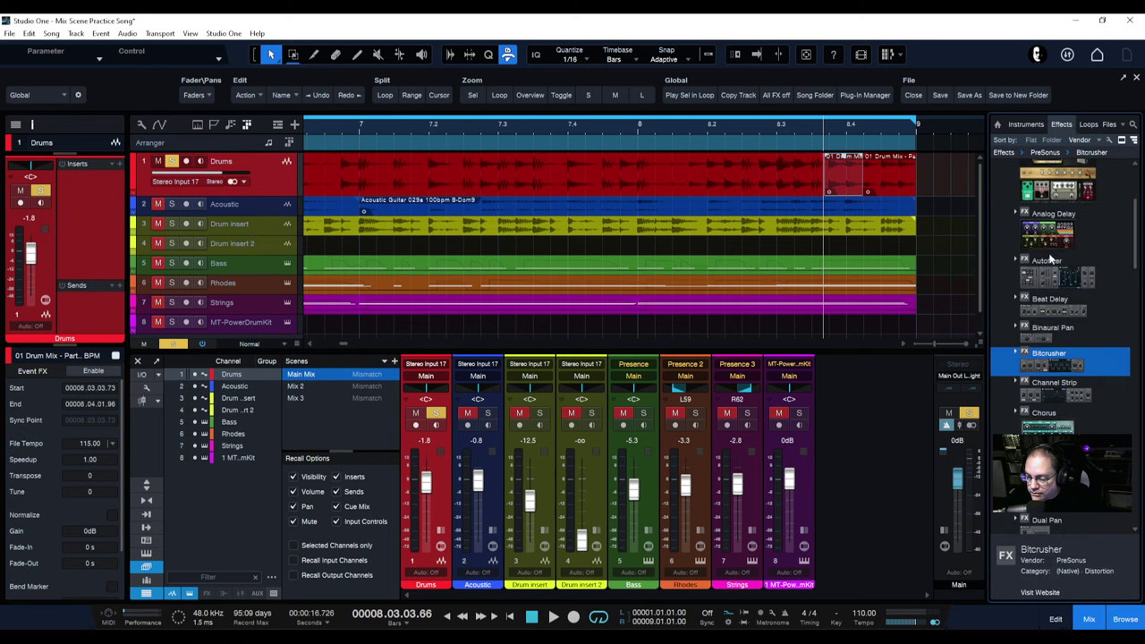
scroll(1050, 384, down, 10)
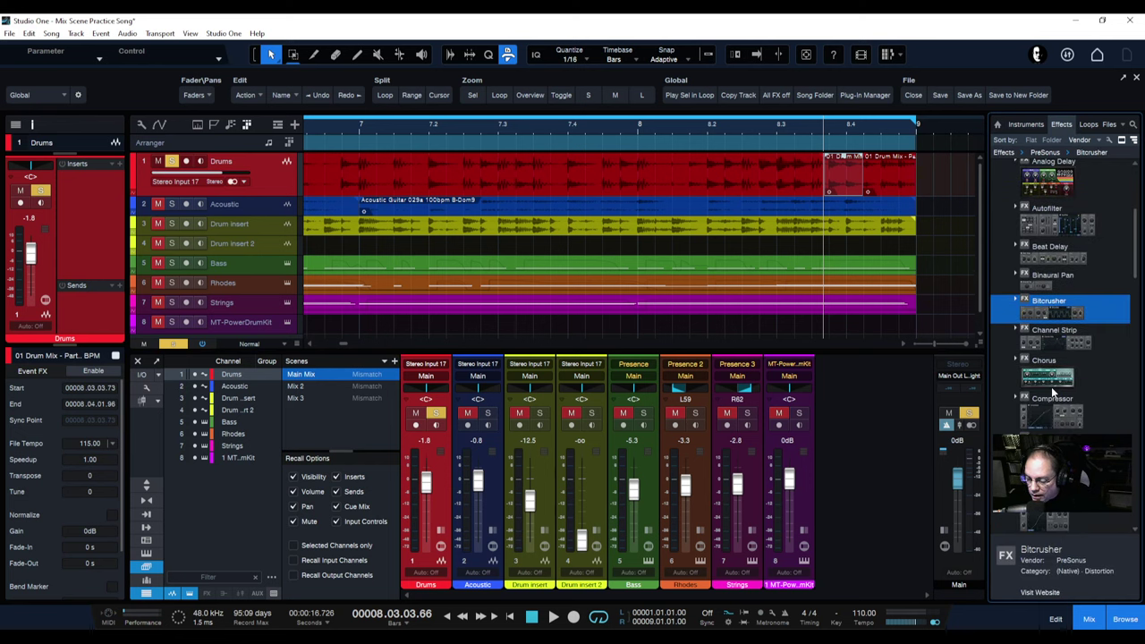
scroll(1057, 422, down, 4)
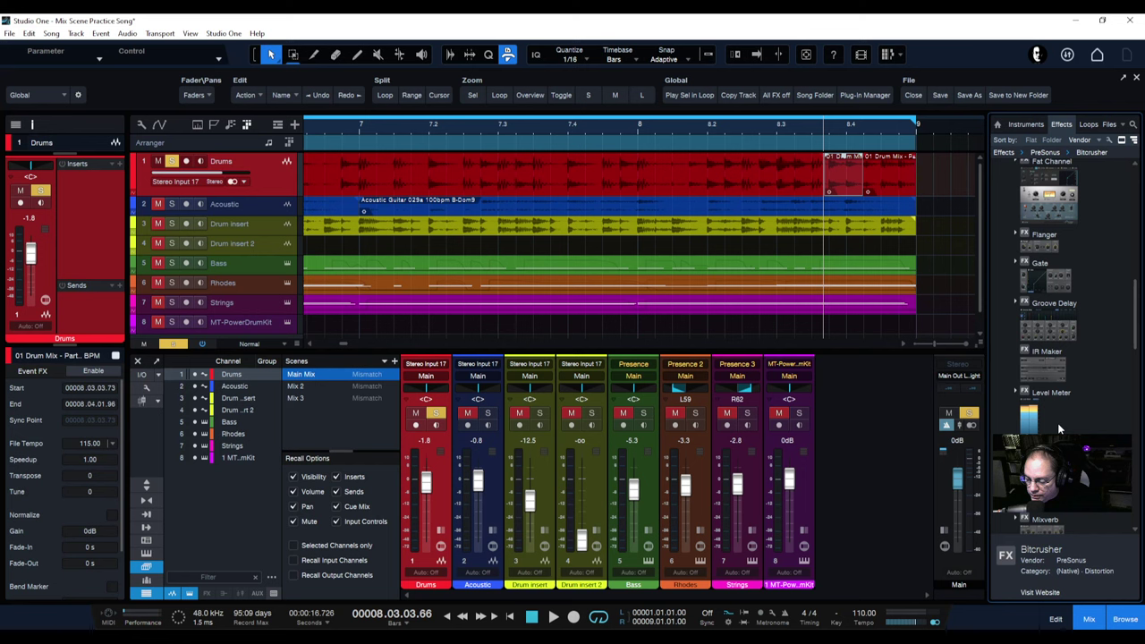
click(1042, 456)
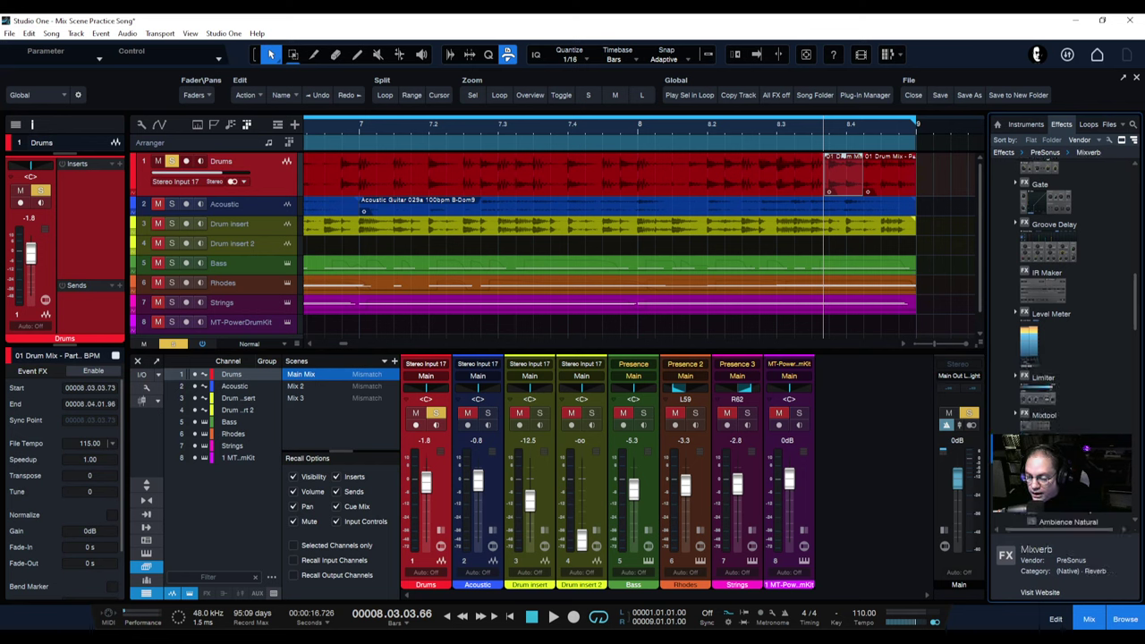
drag(1042, 456, 843, 180)
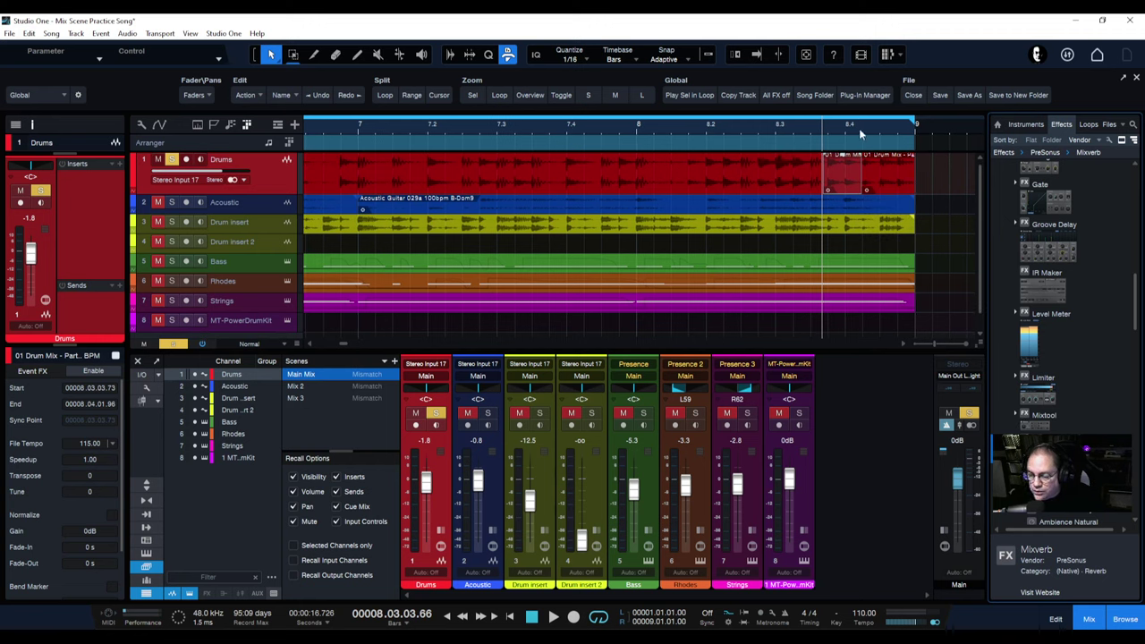
Step: Enable Event FX for the short drum piece, insert Mixverb on it, and move the plug-in window clear of the Drums track
scroll(859, 128, up, 3)
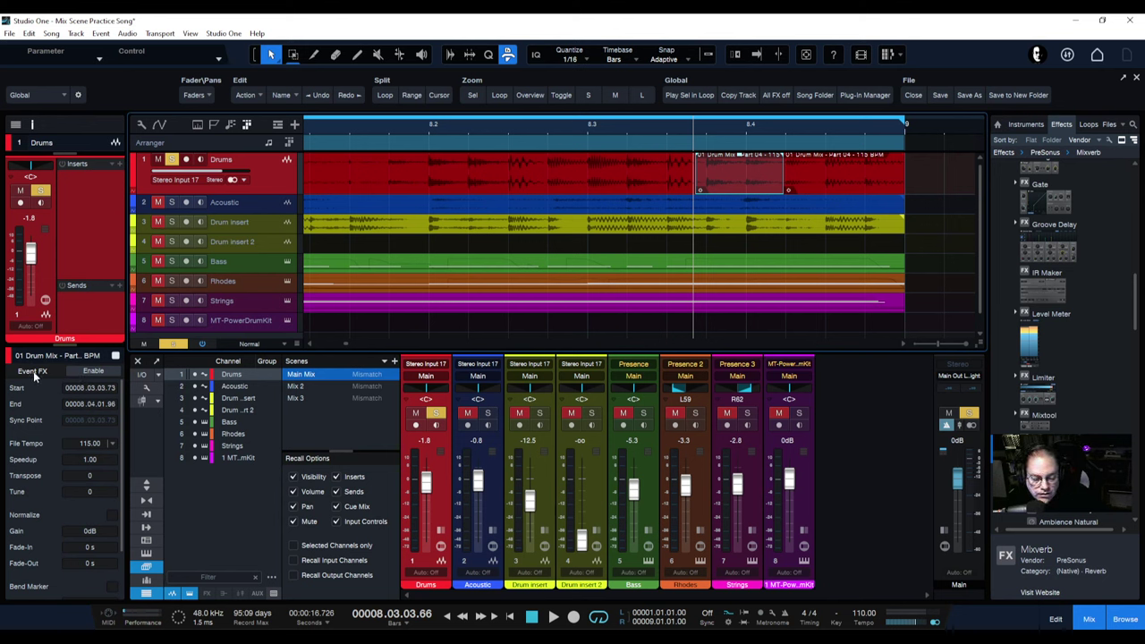
click(99, 370)
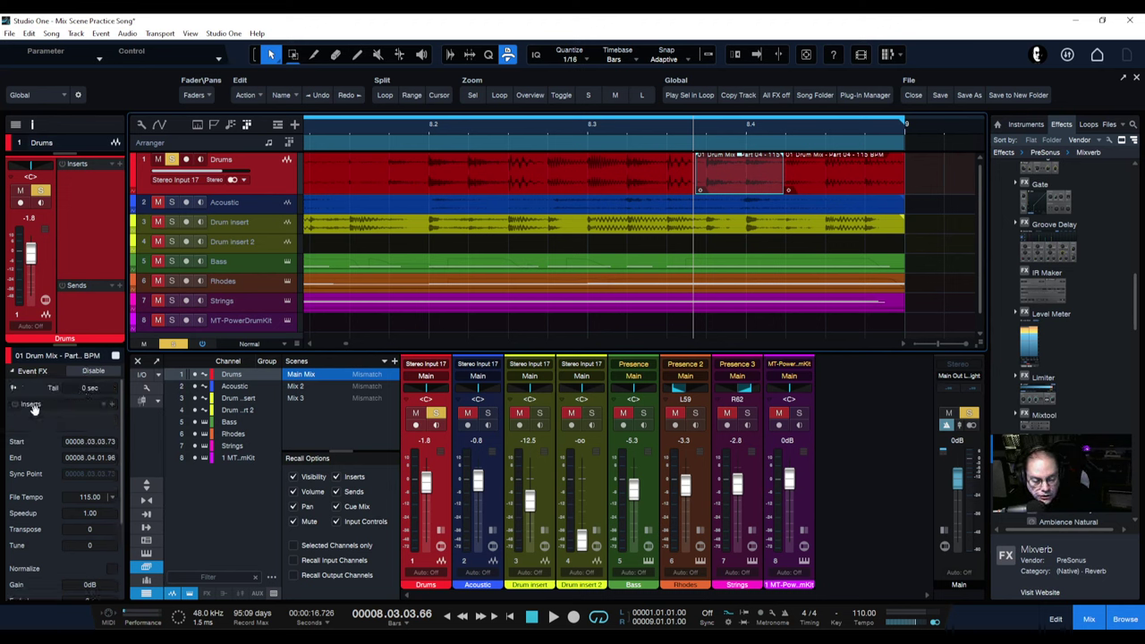
drag(36, 405, 475, 470)
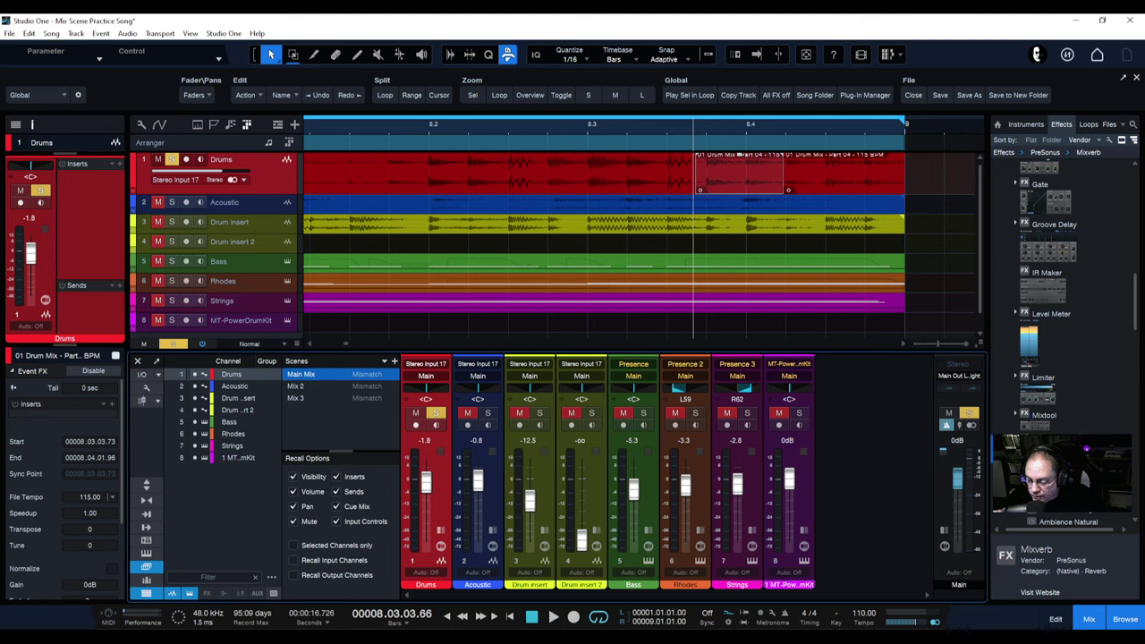
drag(1011, 555, 33, 420)
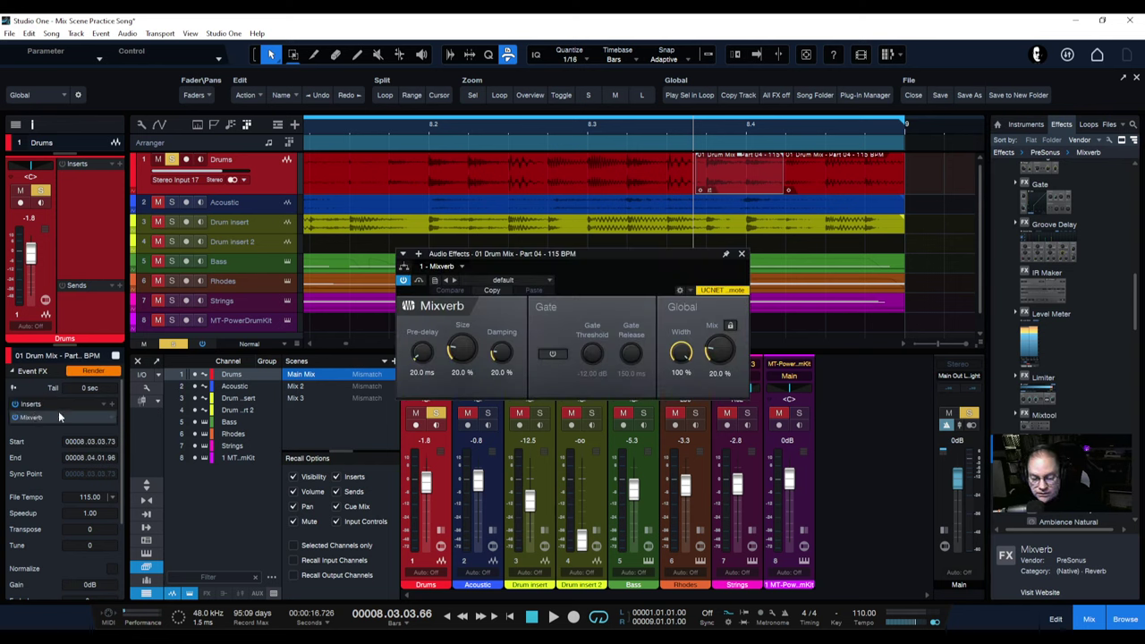
drag(640, 257, 684, 319)
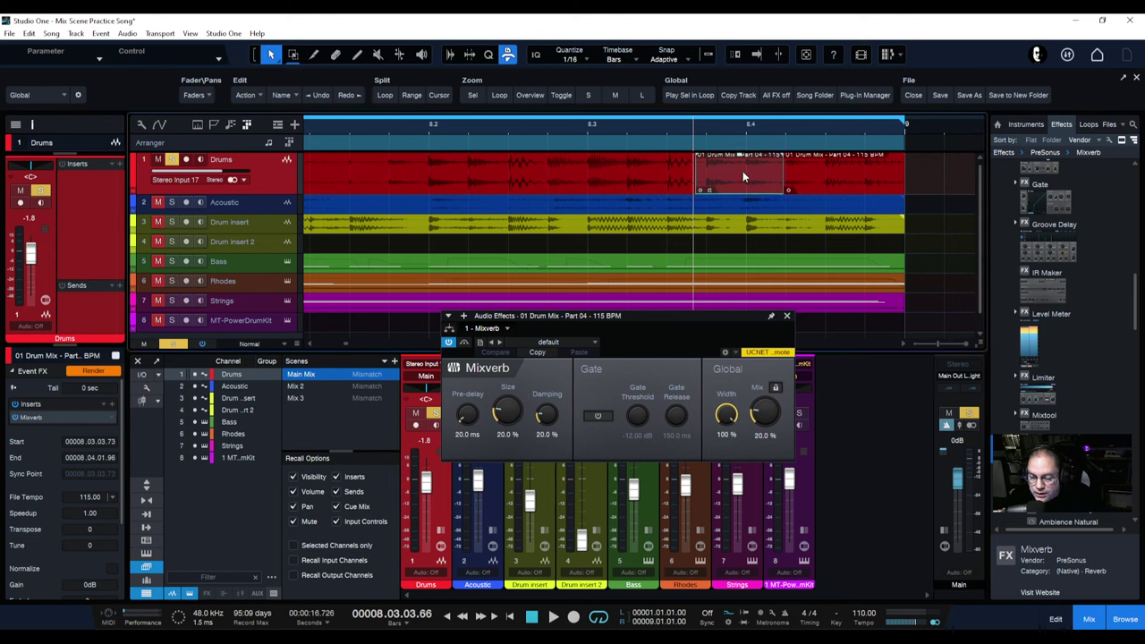
Step: Compare the Event FX settings of the preceding drum event and the short piece, and place the playback cursor at 8.1.3.70
click(581, 174)
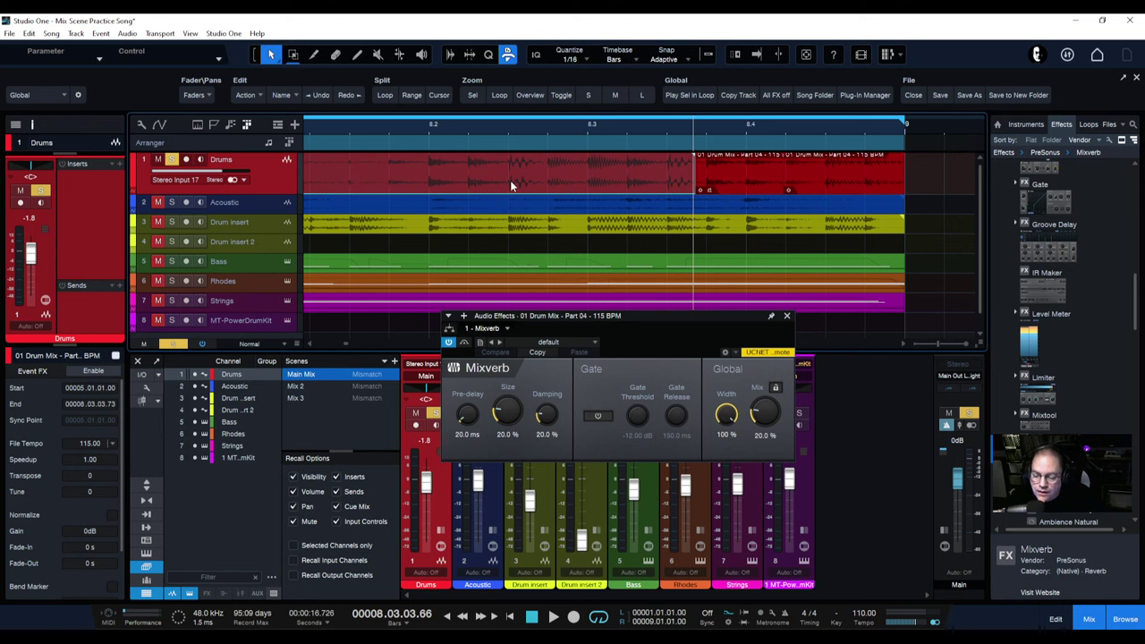
click(739, 178)
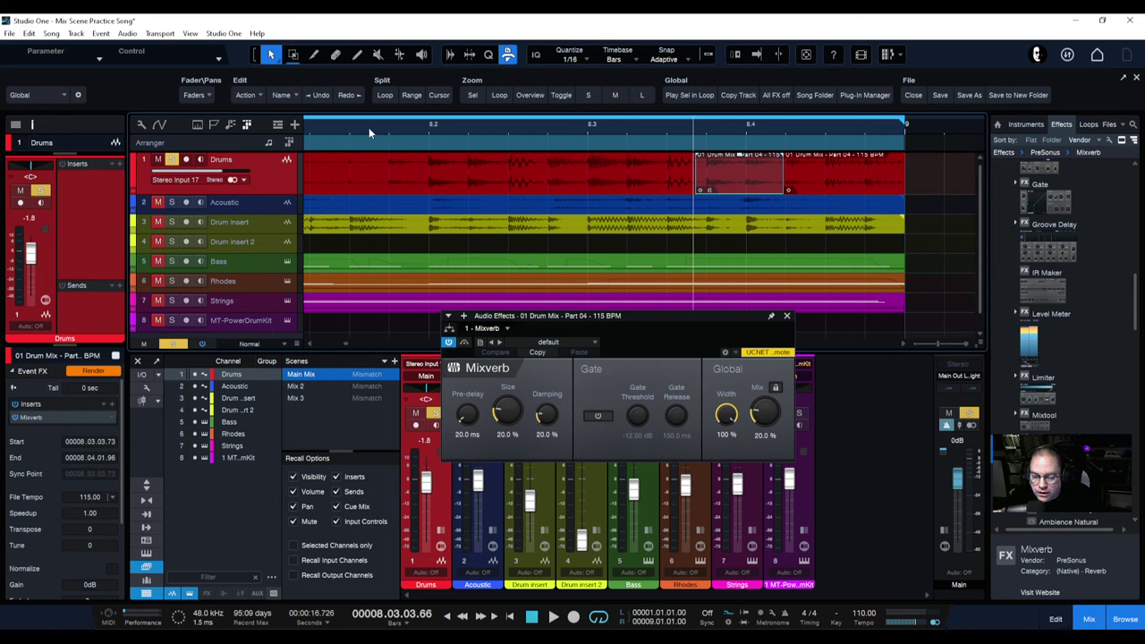
drag(467, 128, 506, 135)
click(499, 126)
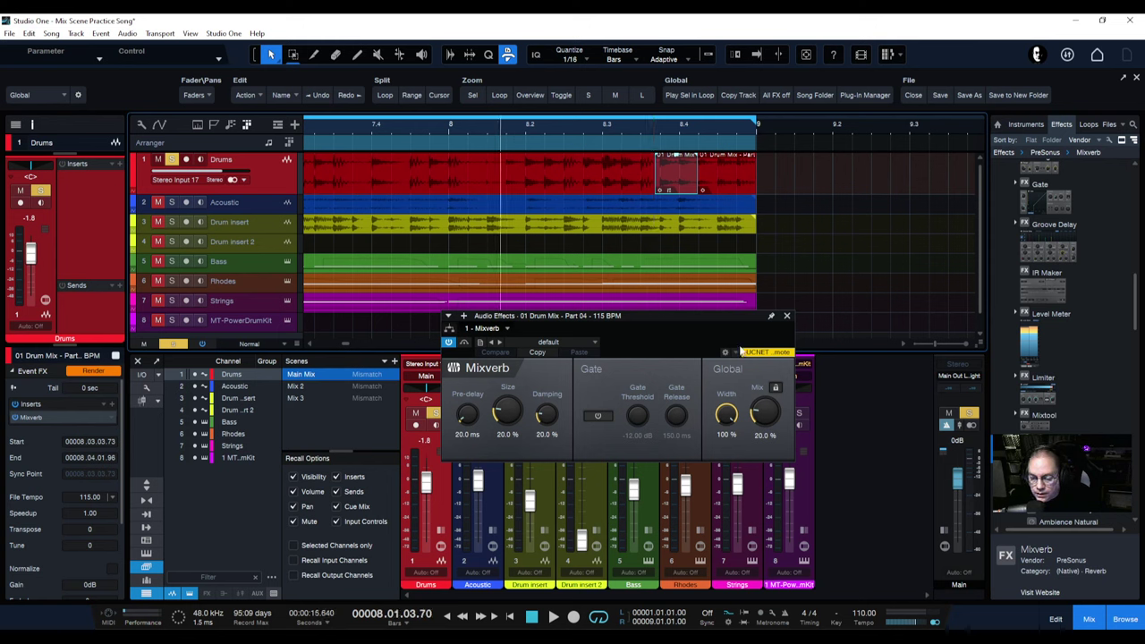
Step: Reopen the Mixverb on the short piece, set Size to 79.5% and Pre-delay to 65.0 ms, and audition from 8.1.3.70
click(787, 317)
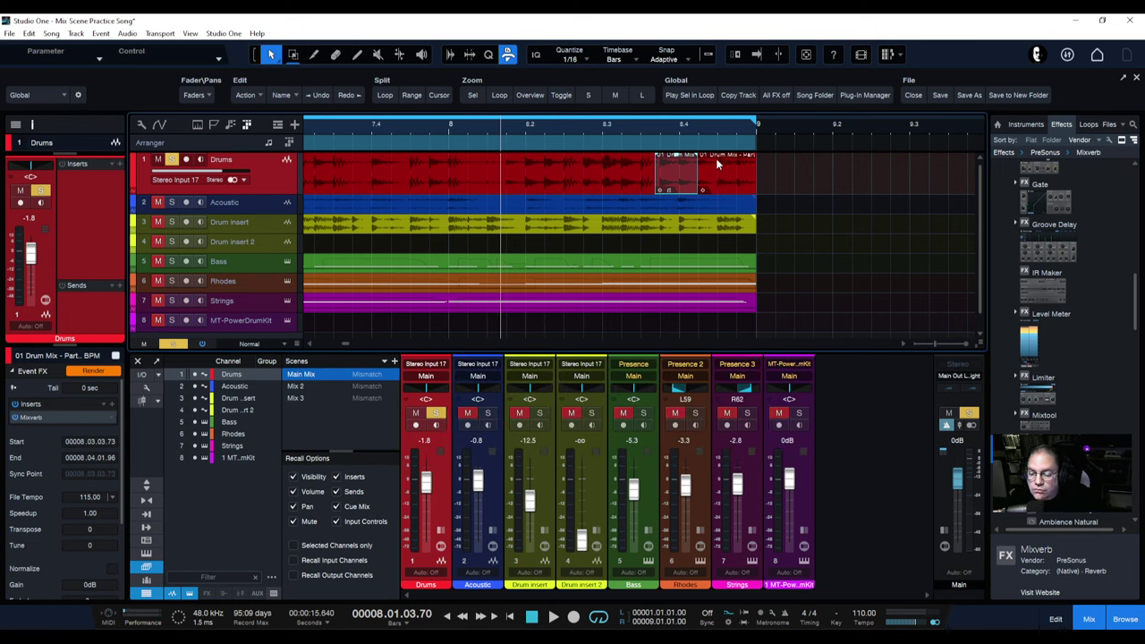
click(33, 417)
drag(675, 325, 637, 365)
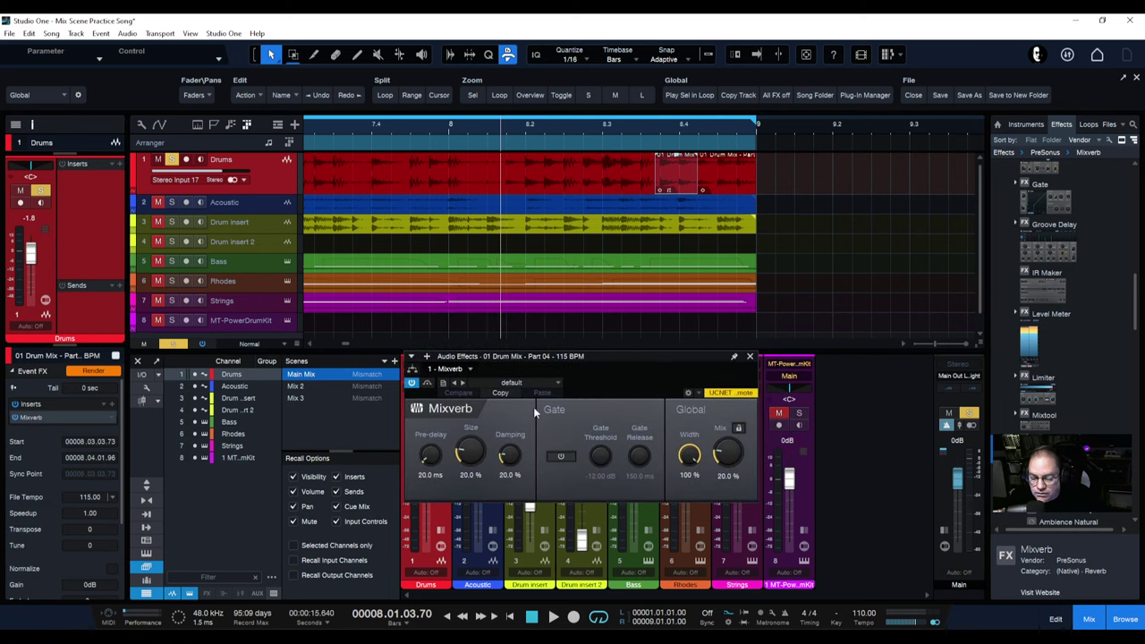
drag(478, 457, 483, 393)
drag(430, 454, 434, 433)
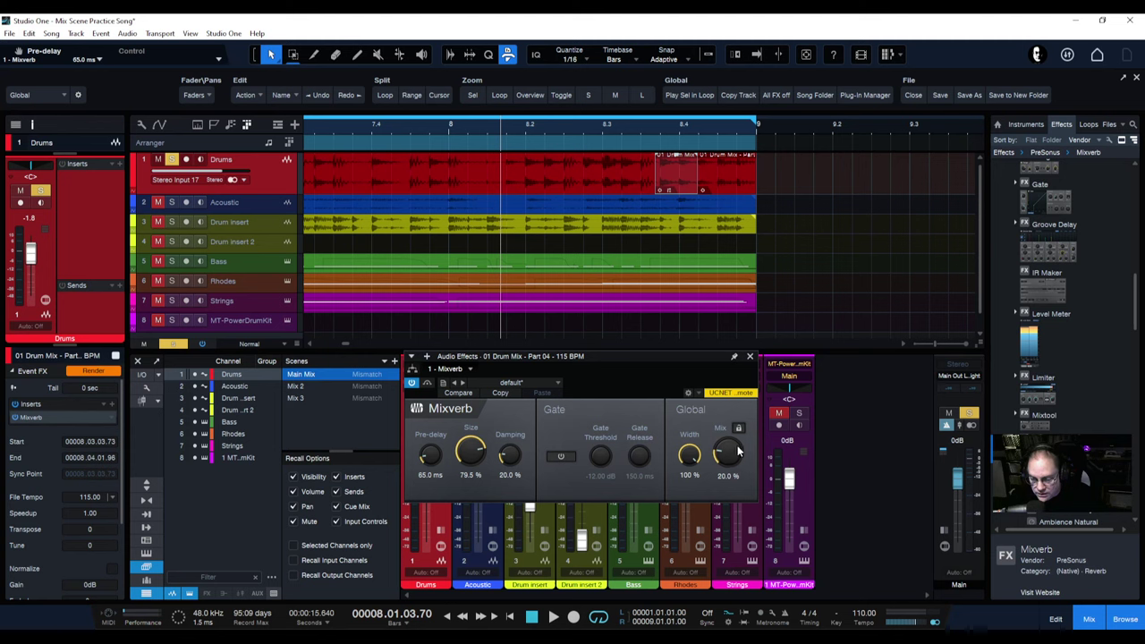
key(space)
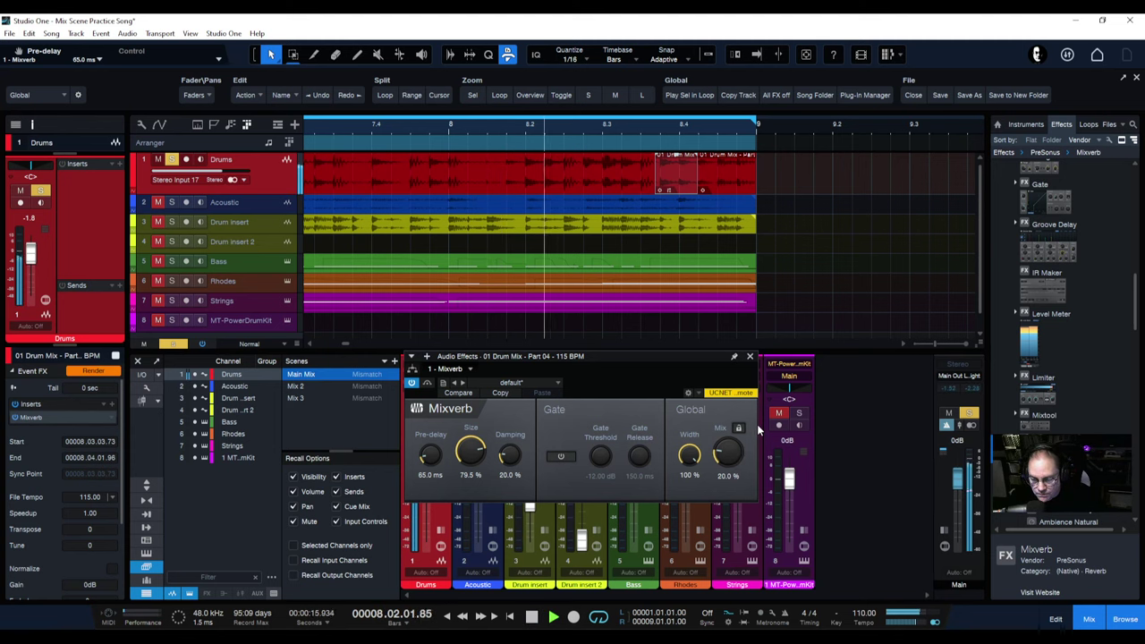
key(space)
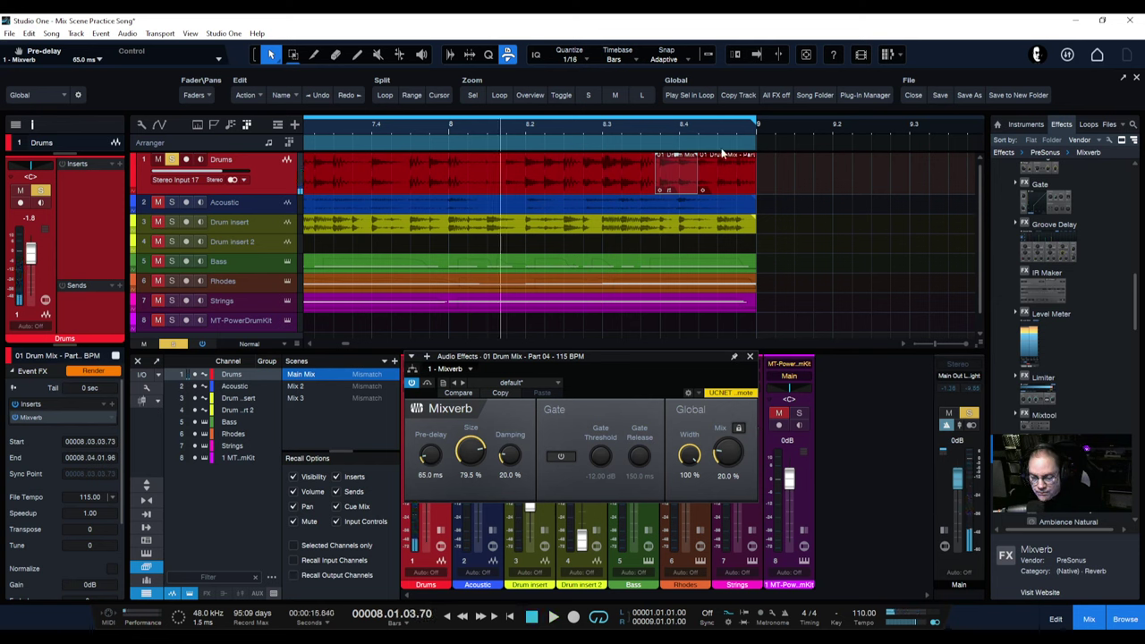
Step: Raise the short piece's gain to +3.7 dB, enlarge the Drums track, and set Mixverb's Mix to 23.5% and Size to 85.0%
drag(676, 156, 677, 149)
drag(284, 197, 284, 218)
drag(677, 156, 677, 153)
drag(717, 454, 726, 442)
drag(466, 451, 466, 445)
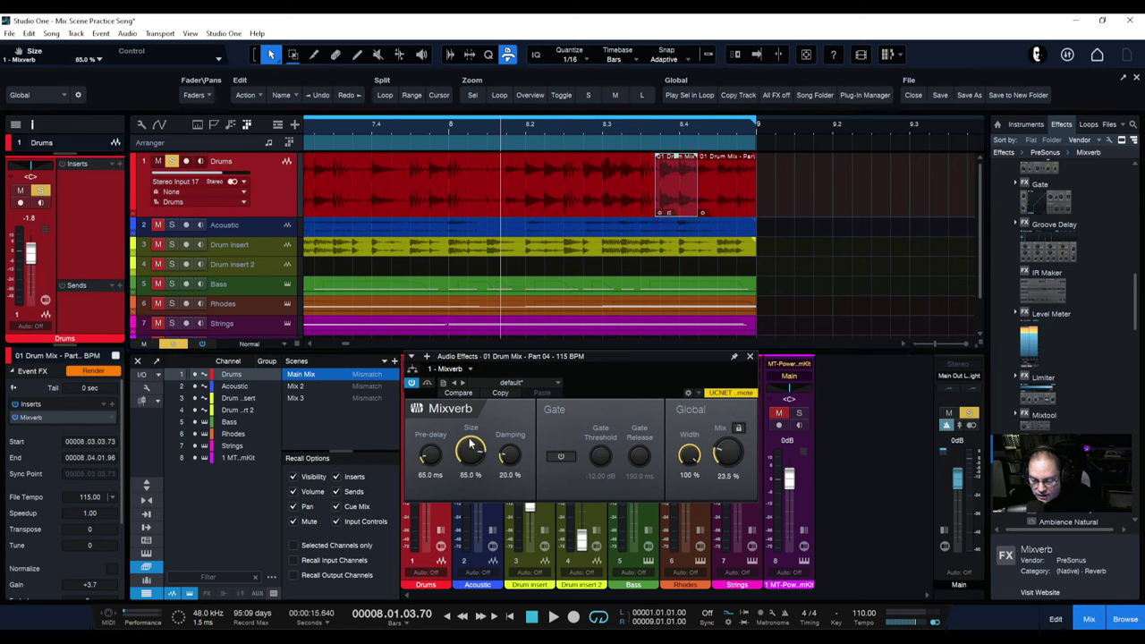
Step: Audition the soloed drums from 5.4.3.02 to hear the reverb piece, and replay with both song sections in view
drag(619, 128, 444, 134)
click(348, 126)
key(space)
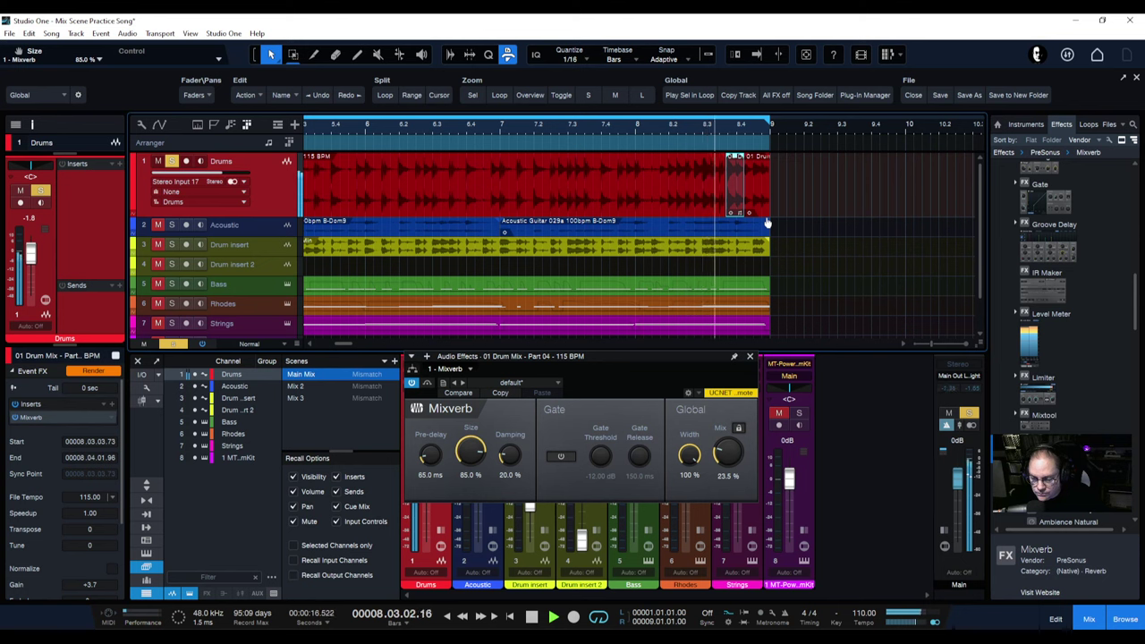
key(space)
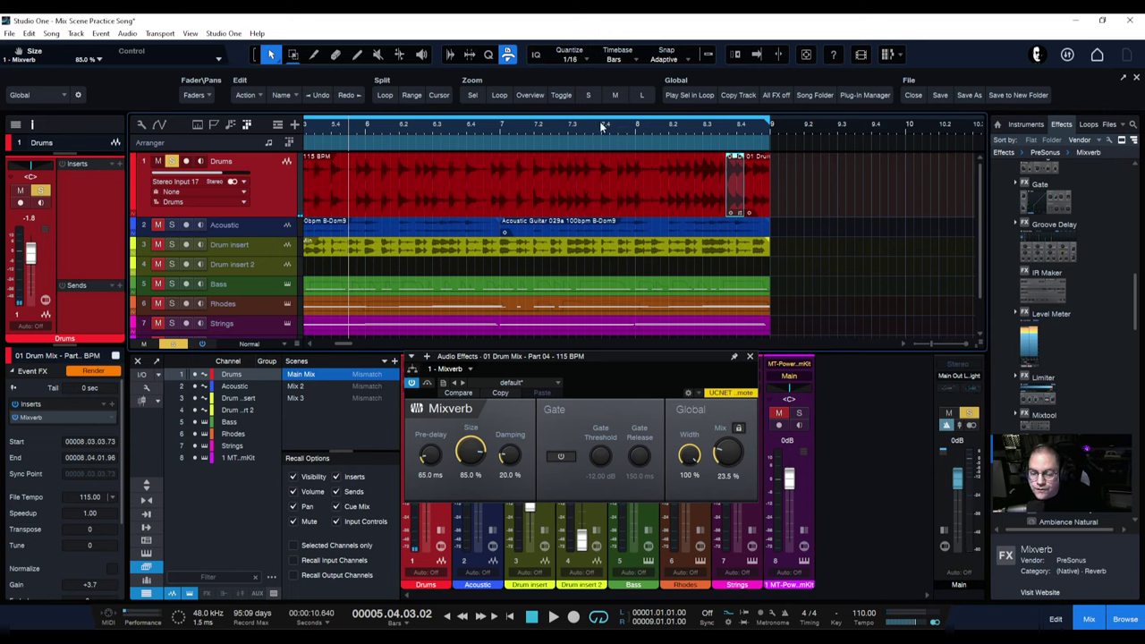
key(w)
key(w)
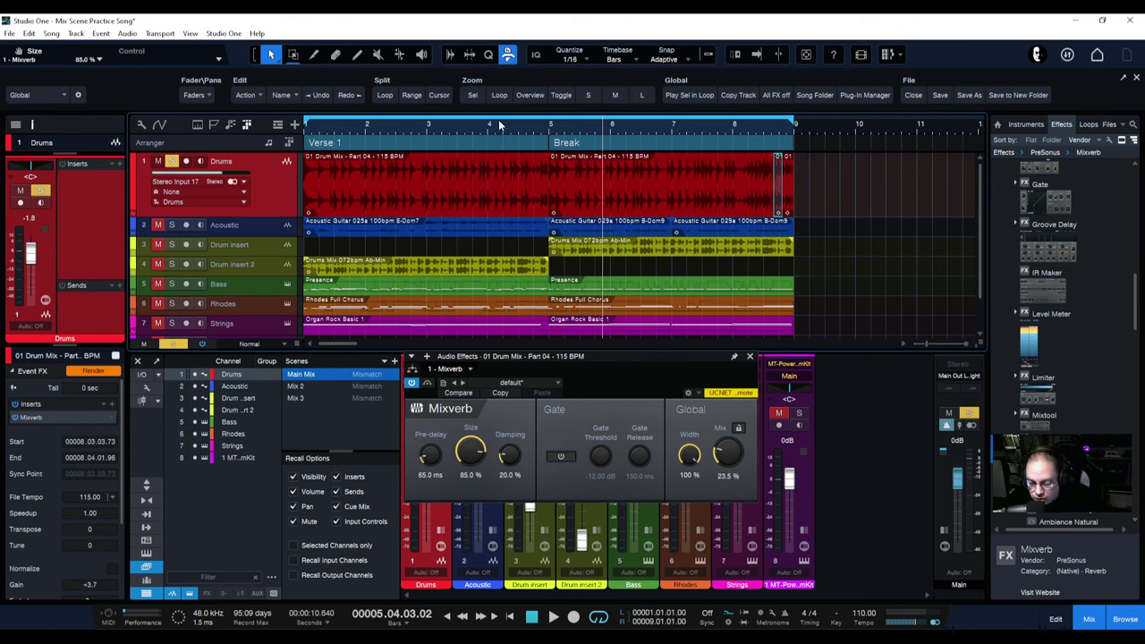
key(space)
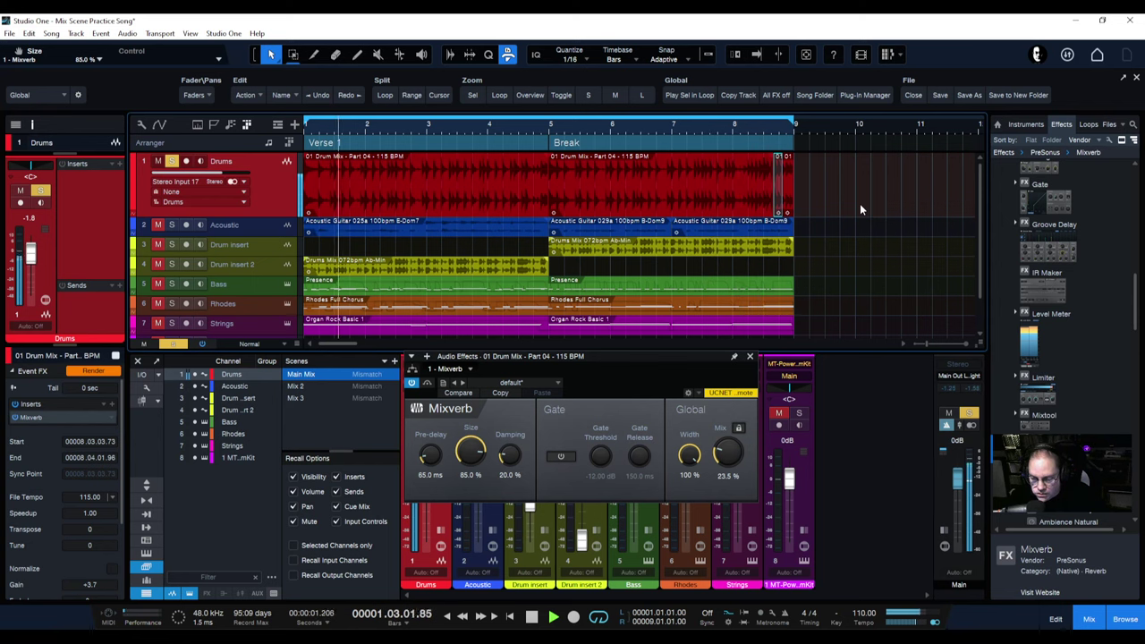
key(space)
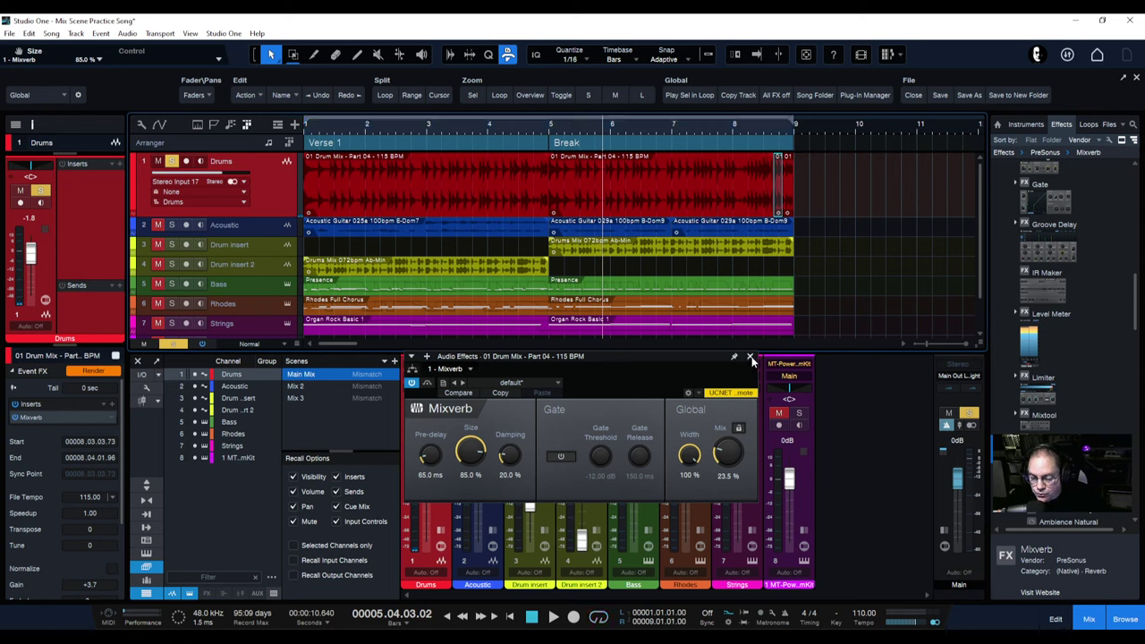
Step: Close the Mixverb editor, bounce the short drum piece to new audio, and dismiss the clipping message
click(750, 357)
scroll(783, 130, up, 10)
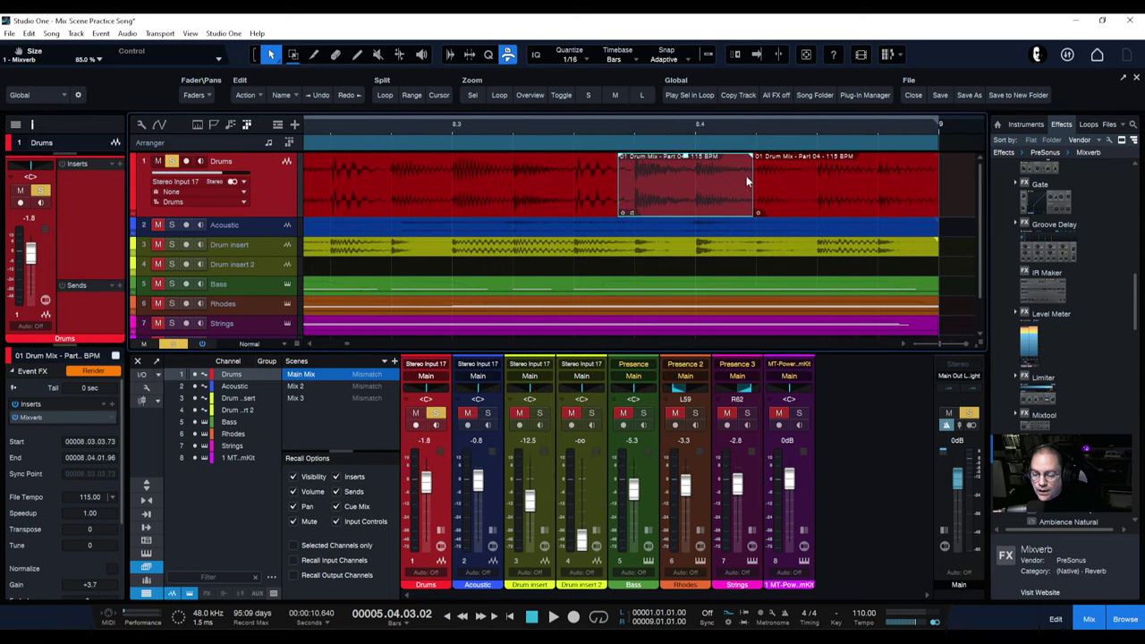
right_click(682, 188)
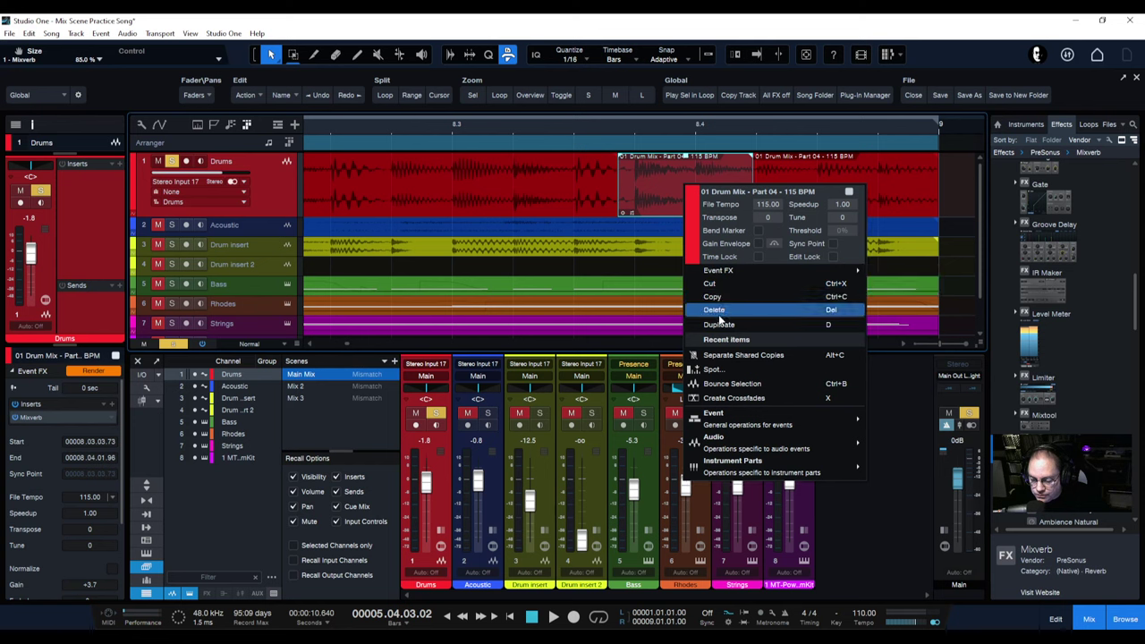
click(718, 387)
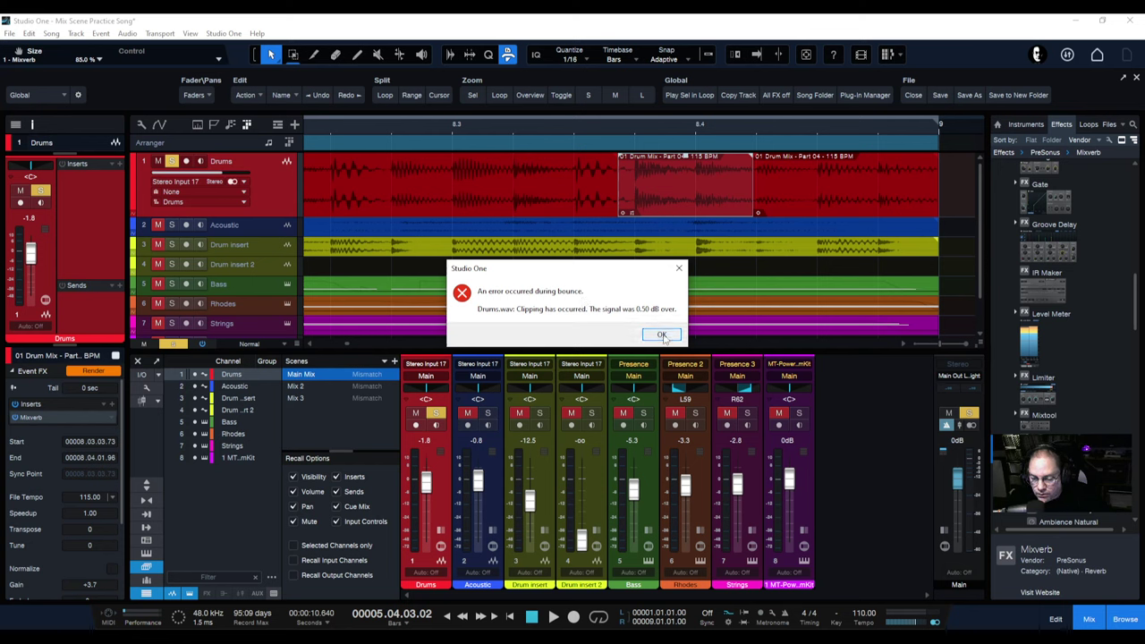
click(661, 335)
Step: Audition the bounced drum piece, playing from 5.4.3.02 and repeatedly from 8.3.2.90
key(space)
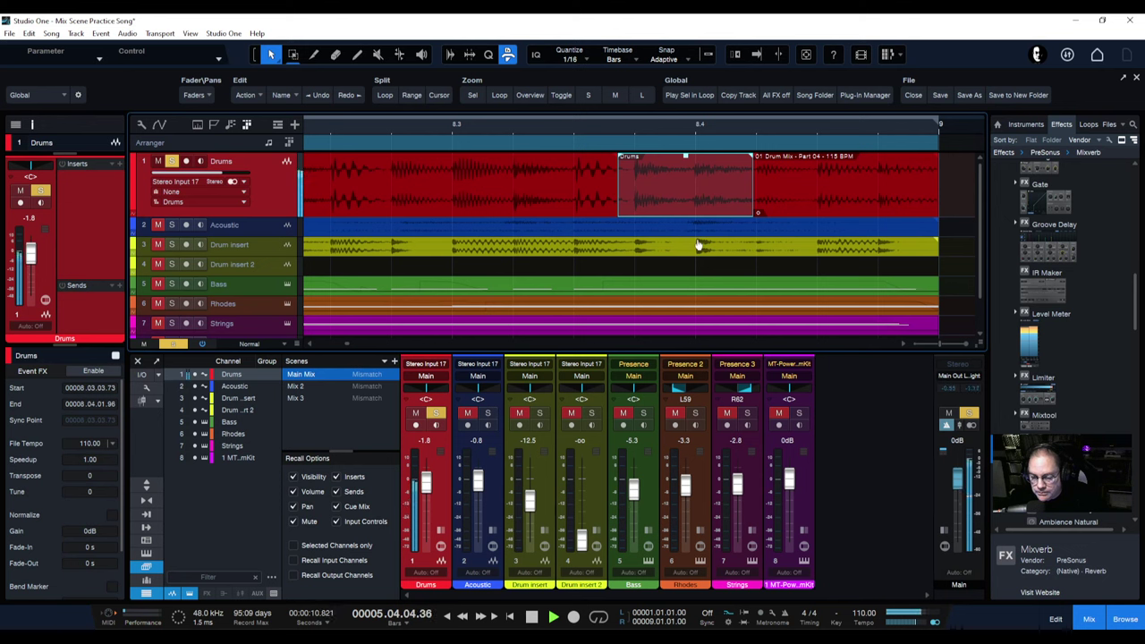
key(space)
key(space)
key(space)
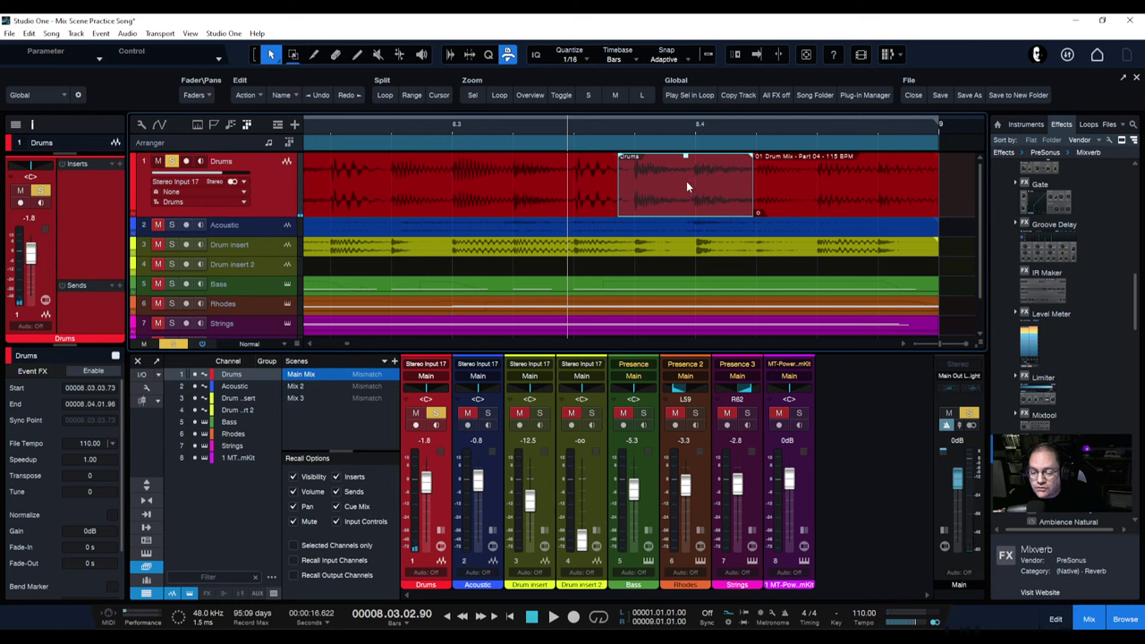
key(space)
key(space)
key(space)
key(space)
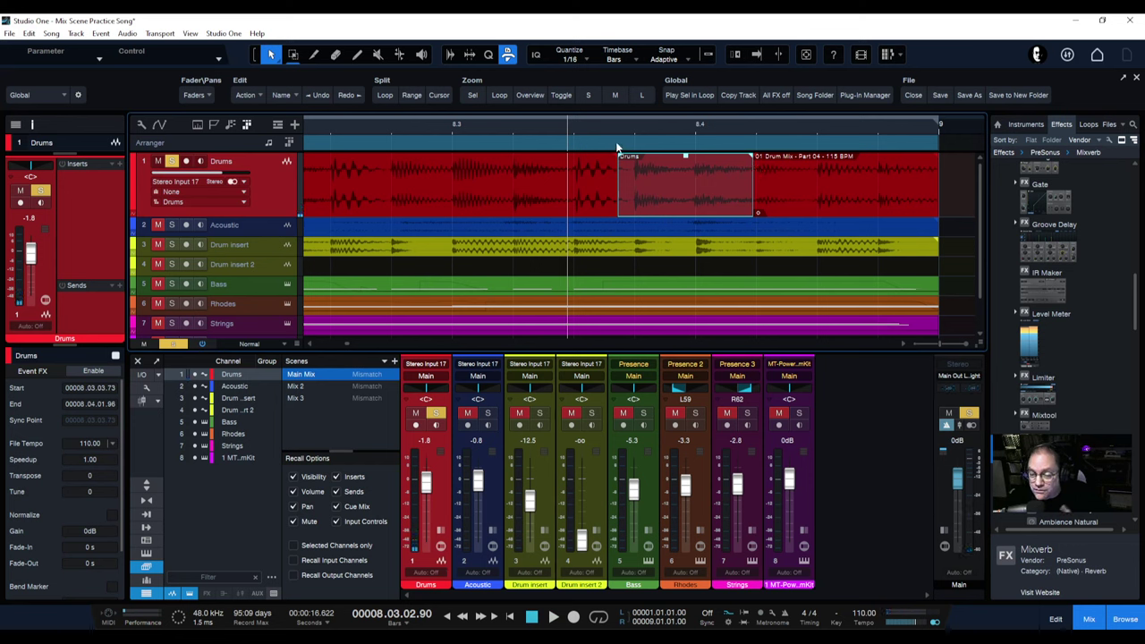
mouse_move(623, 132)
mouse_down()
mouse_move(671, 131)
mouse_move(621, 143)
mouse_move(602, 132)
mouse_up()
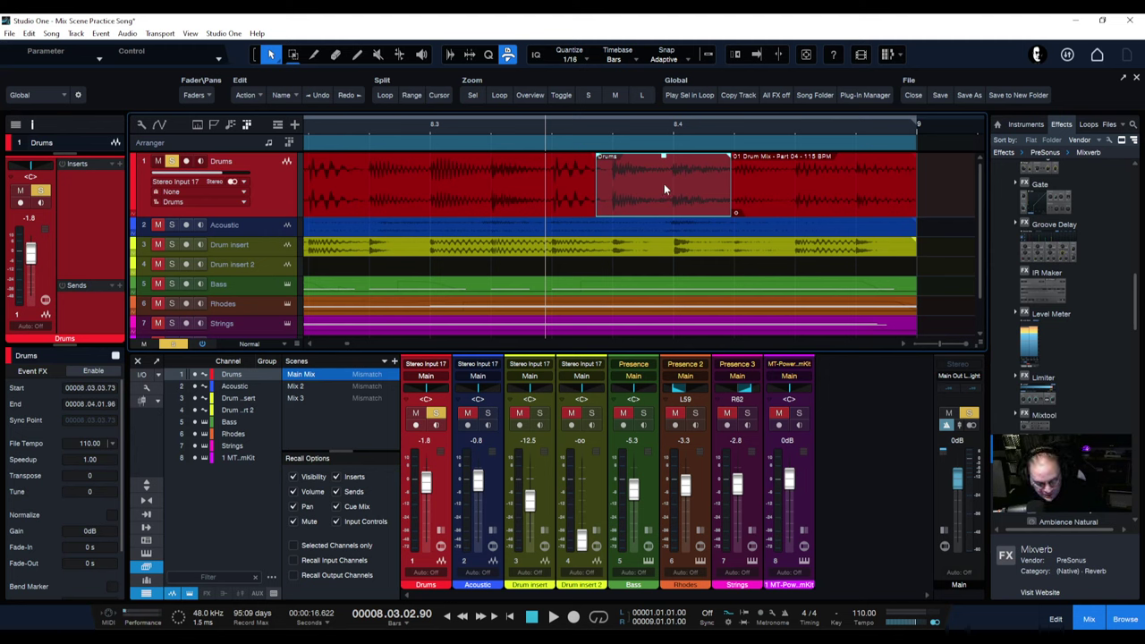
Step: Undo the bounce of the short drum piece and render its Event FX in place
drag(664, 183, 631, 187)
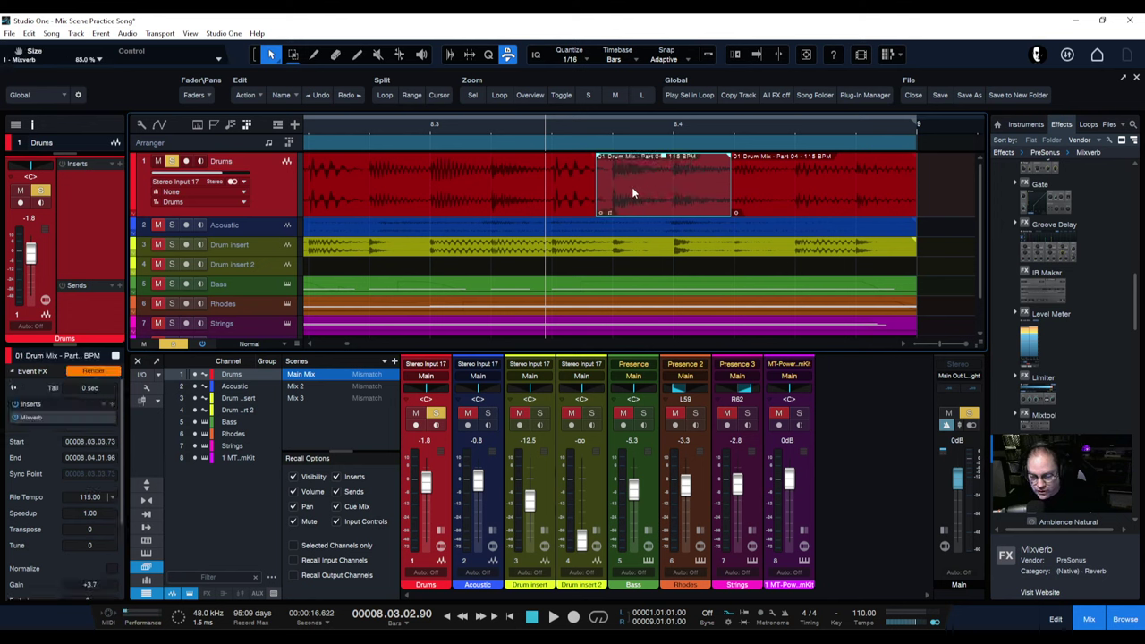
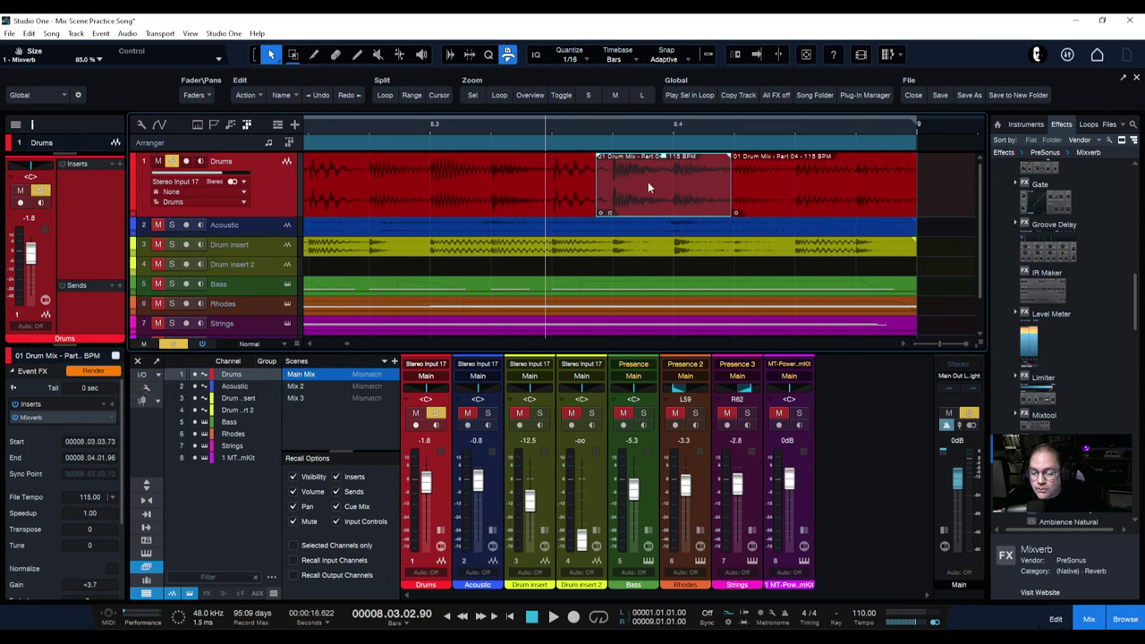
click(90, 372)
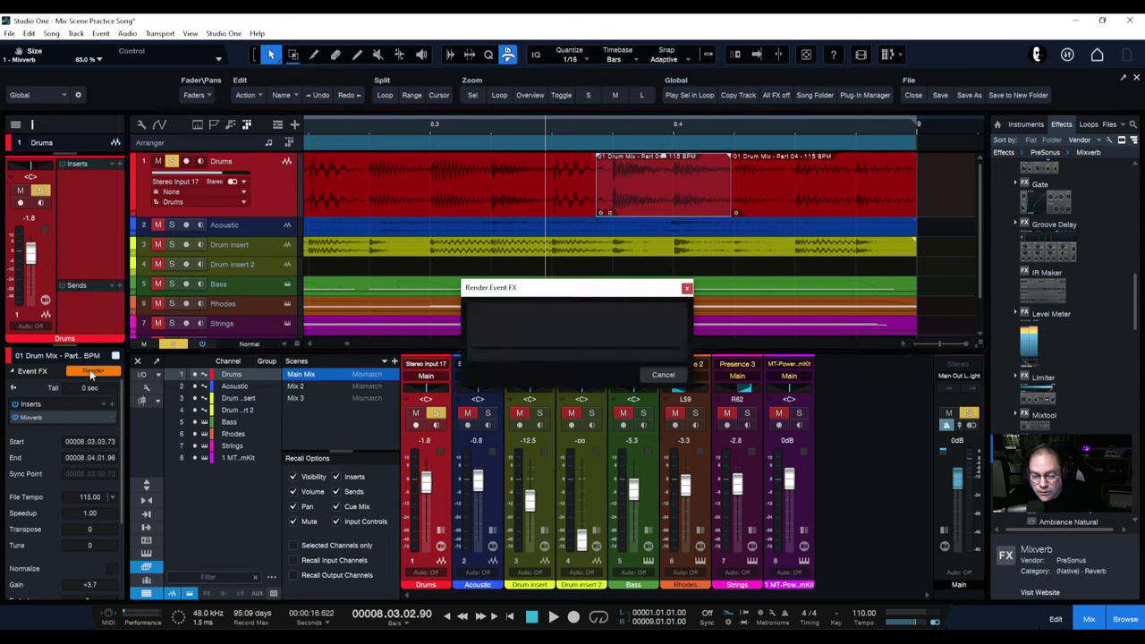
Step: Audition the rendered drum piece repeatedly from 8.03.02.89
key(space)
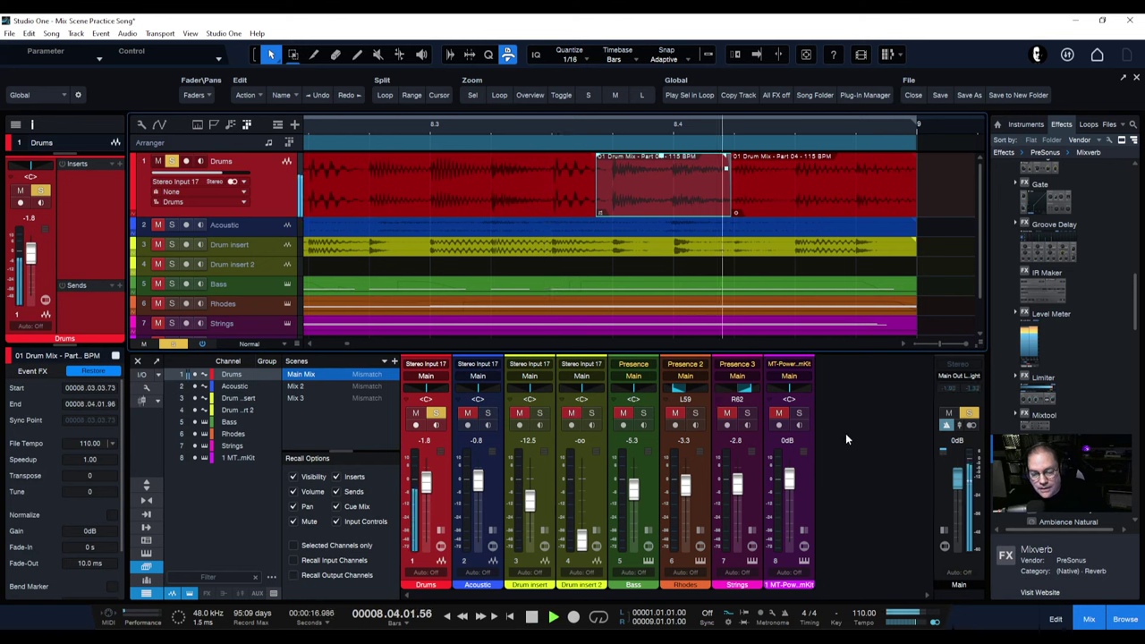
key(space)
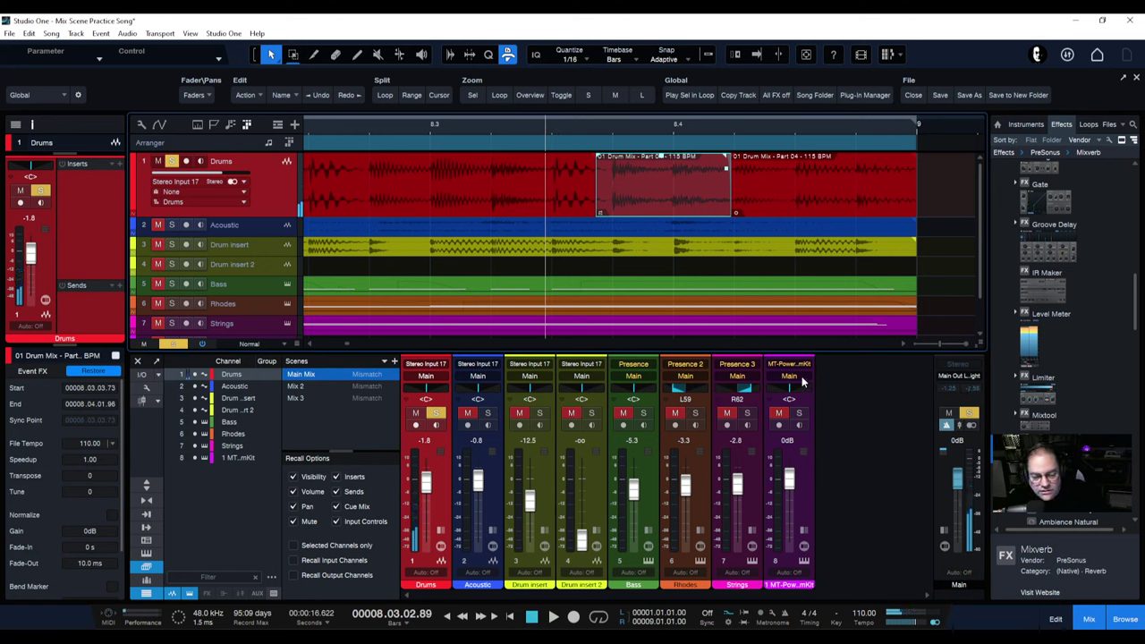
key(space)
key(space)
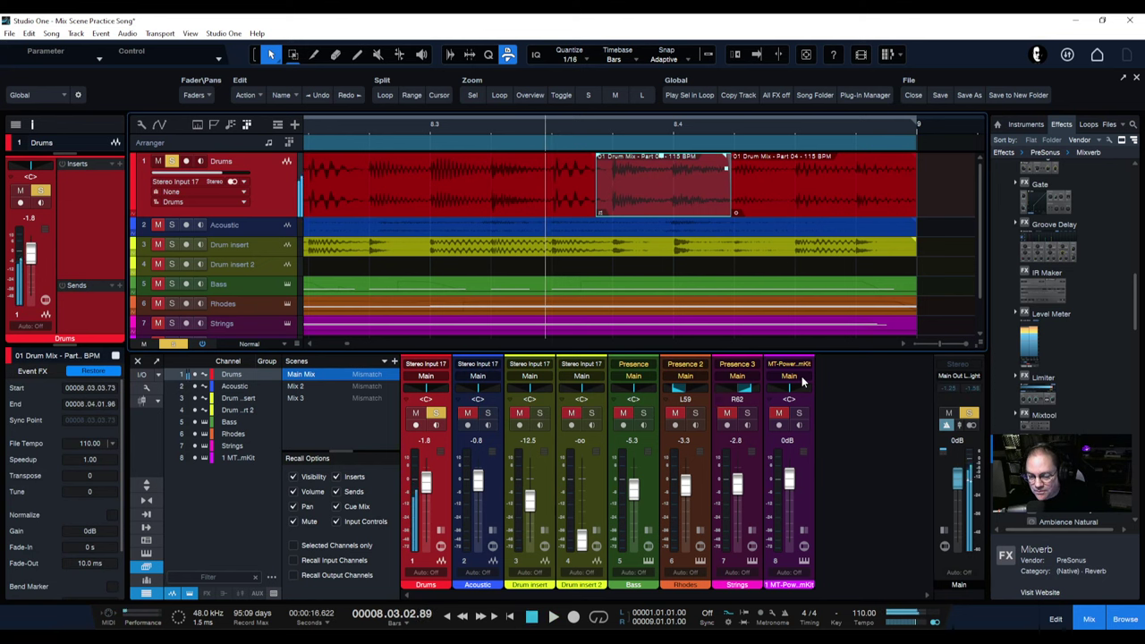
key(space)
key(space)
key(space)
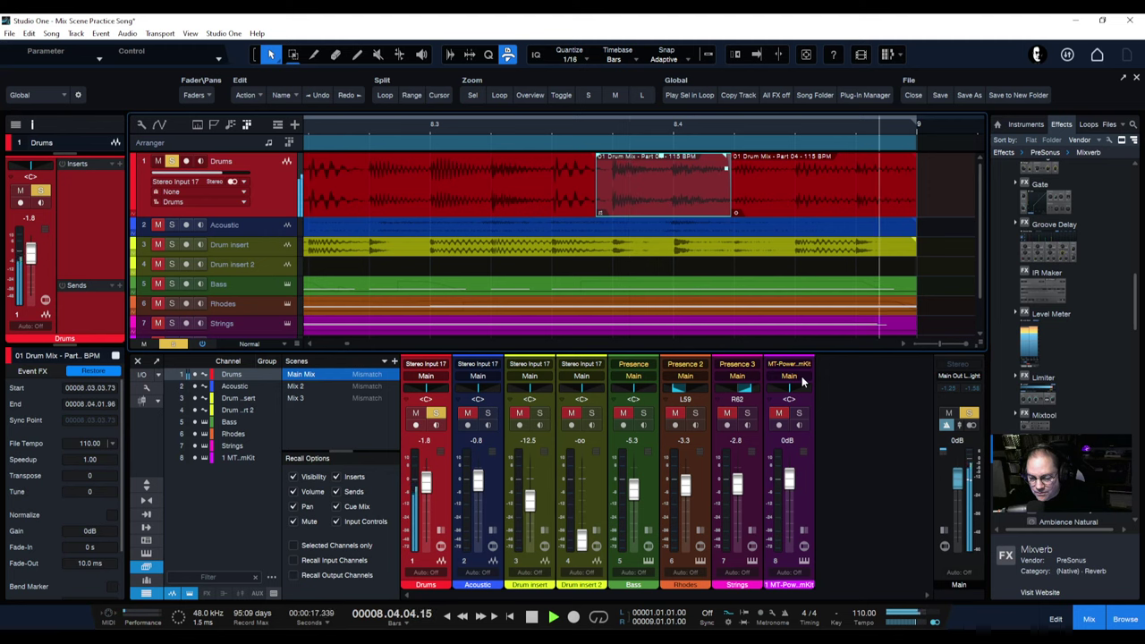
key(space)
Step: Reframe the arrangement around the end of bar 8 and replay the rendered piece together with the drums that follow it
key(w)
key(w)
key(w)
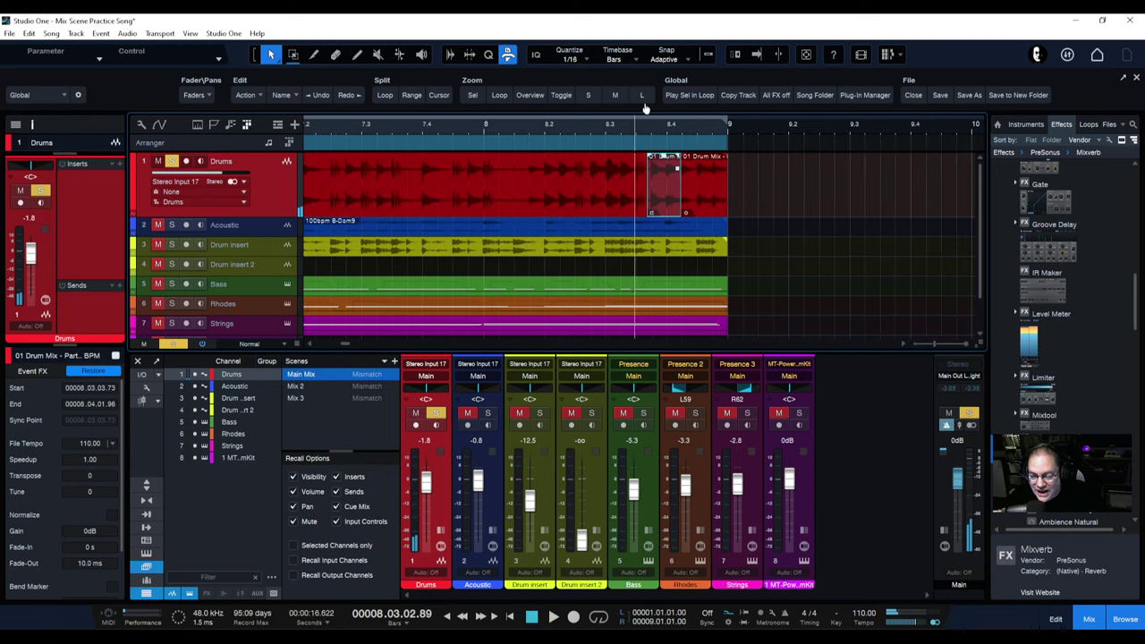
drag(490, 143, 466, 185)
key(space)
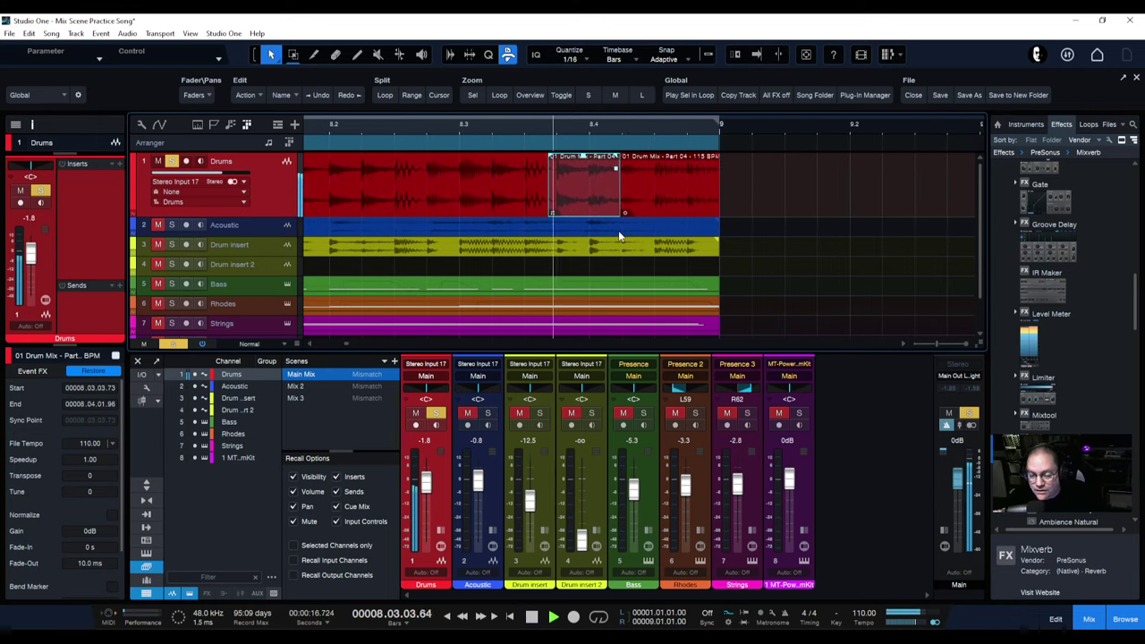
key(space)
key(space)
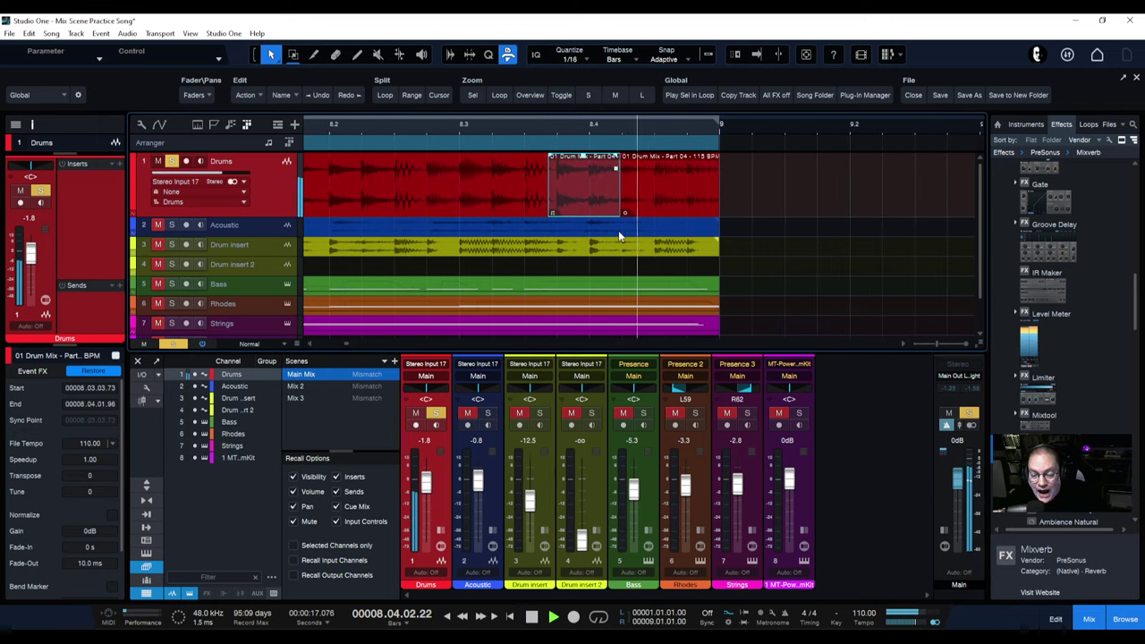
key(space)
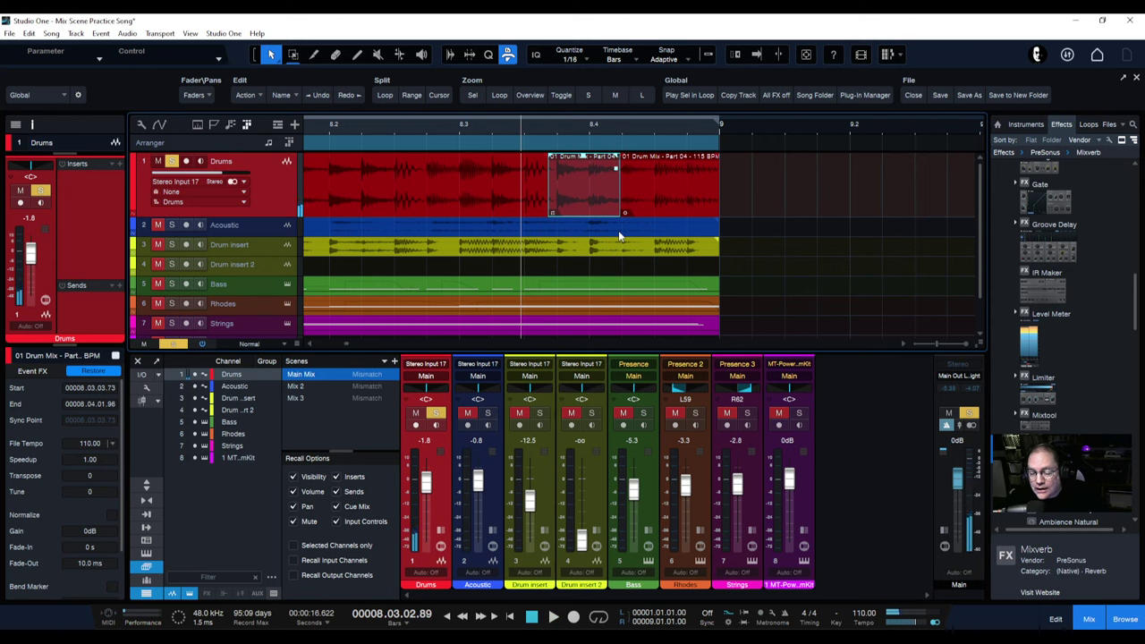
Step: Trim the start of the drum piece following the rendered one, extend it back to 8.04.01.93, and audition the transition
mouse_move(621, 193)
mouse_down()
mouse_move(681, 192)
mouse_move(620, 189)
mouse_up()
key(space)
key(space)
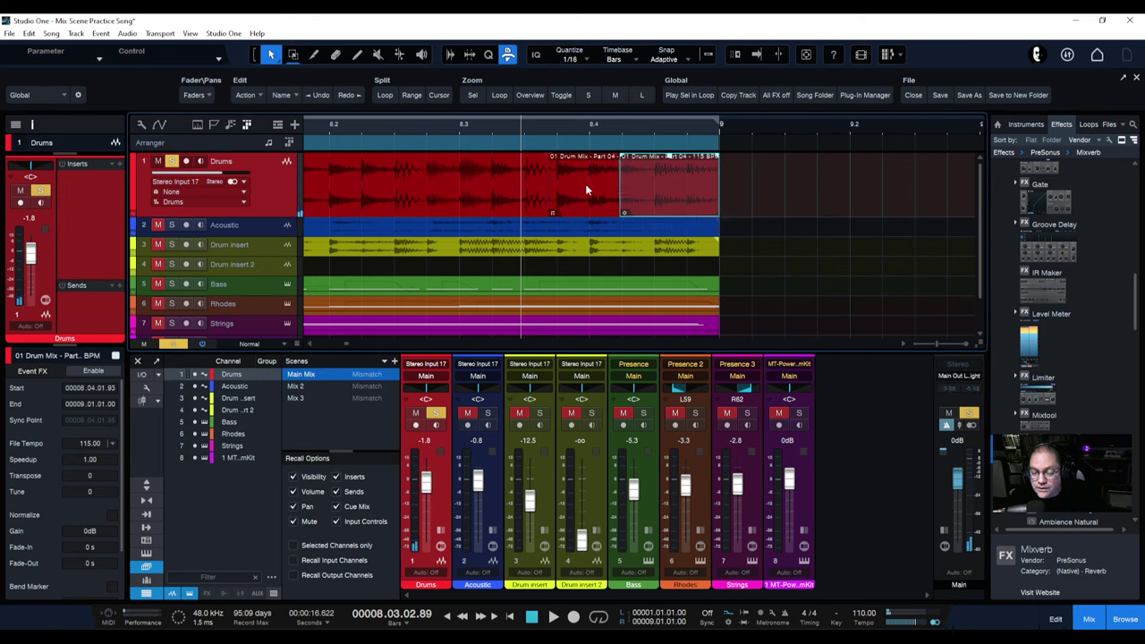
key(space)
key(space)
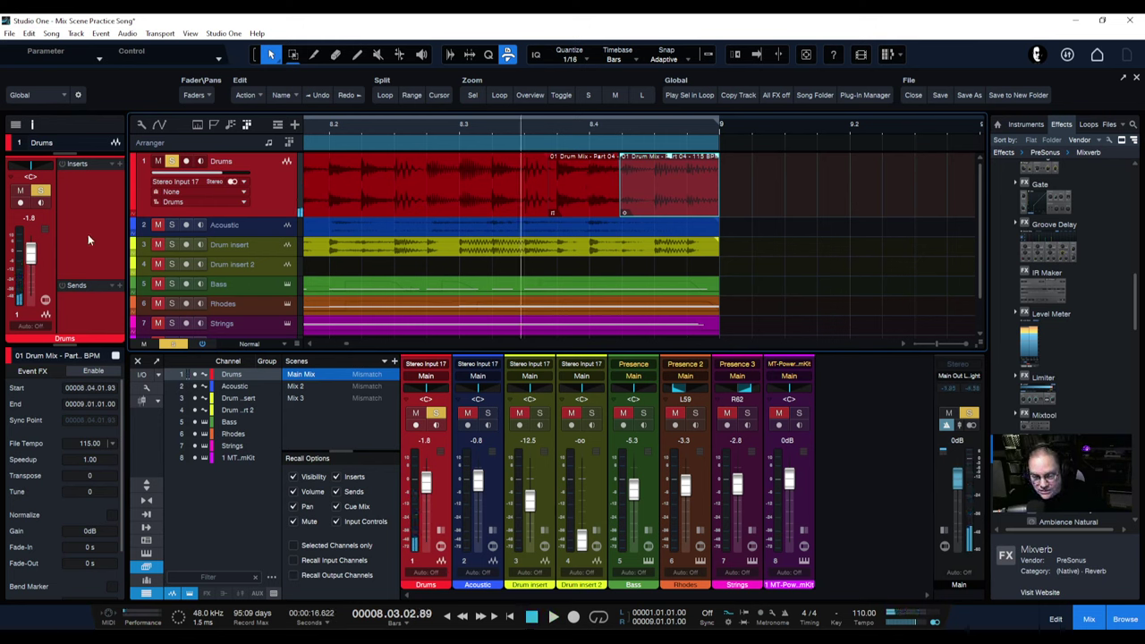
Step: Reveal the Drums track's settings, enable Play overlaps, and audition the transition between the drum pieces
drag(62, 340, 43, 551)
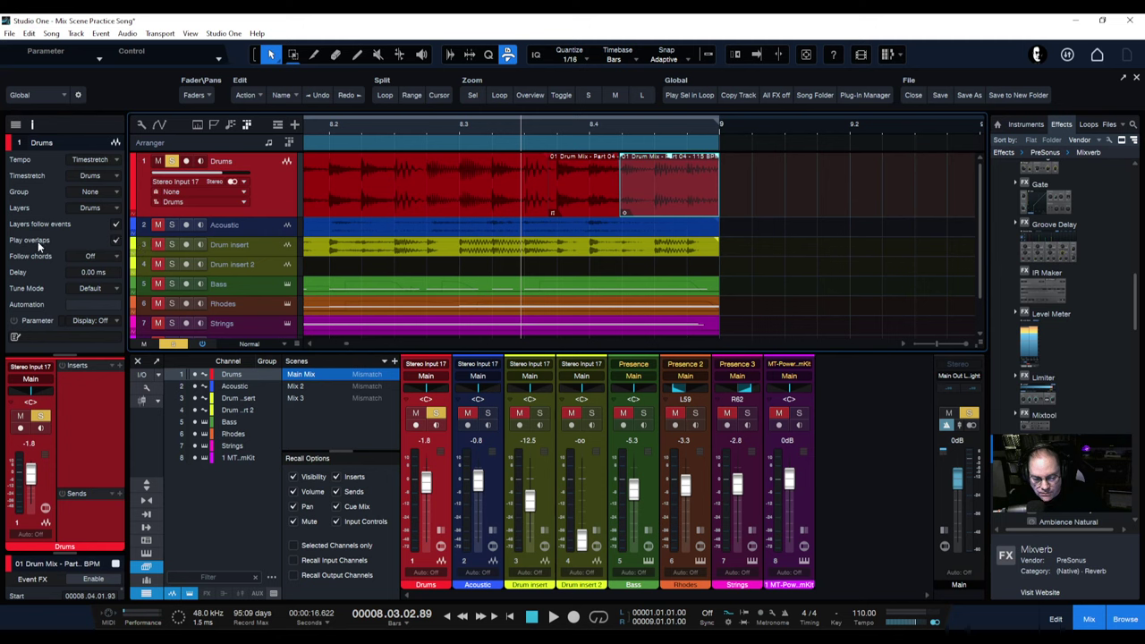
key(space)
key(space)
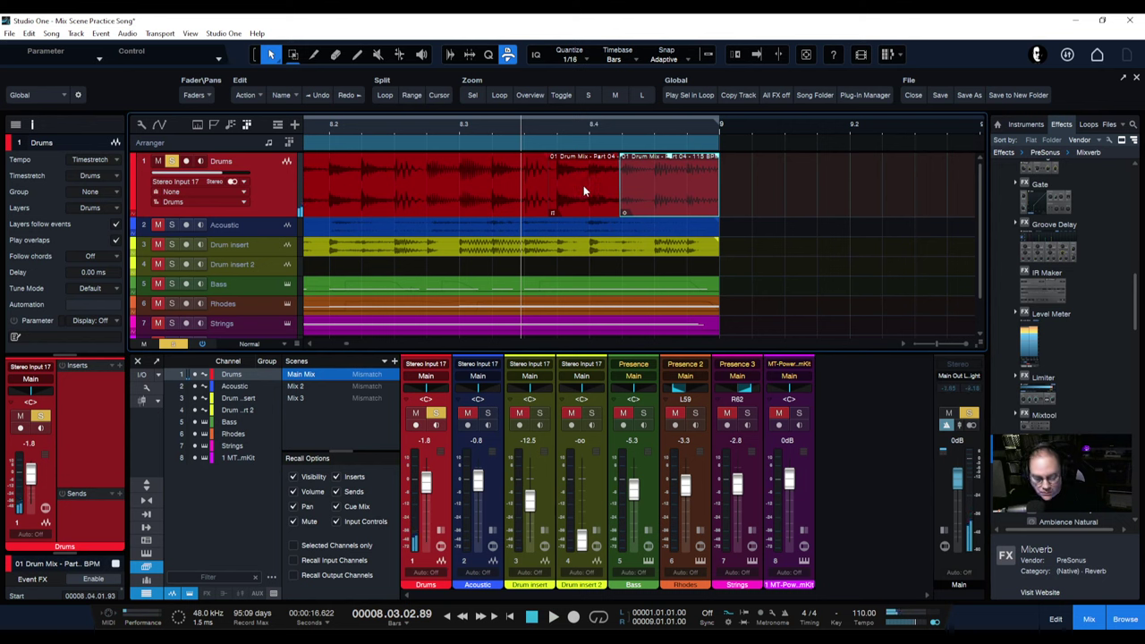
Step: Undo the Play overlaps change, the resizes of the following drum piece, and the Event FX render
click(29, 34)
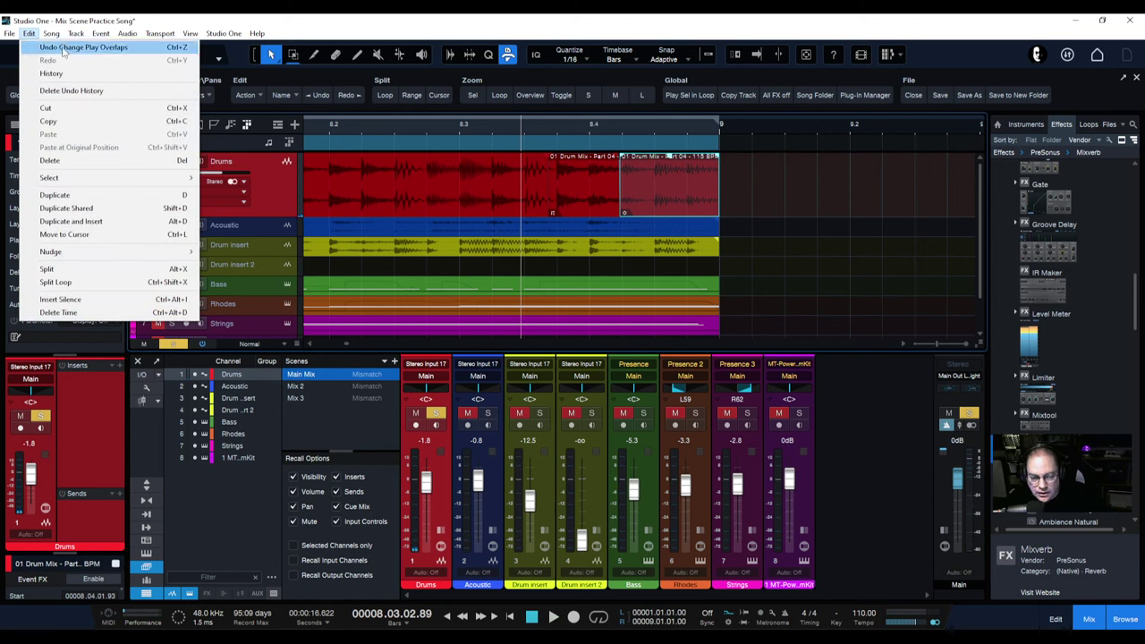
click(61, 46)
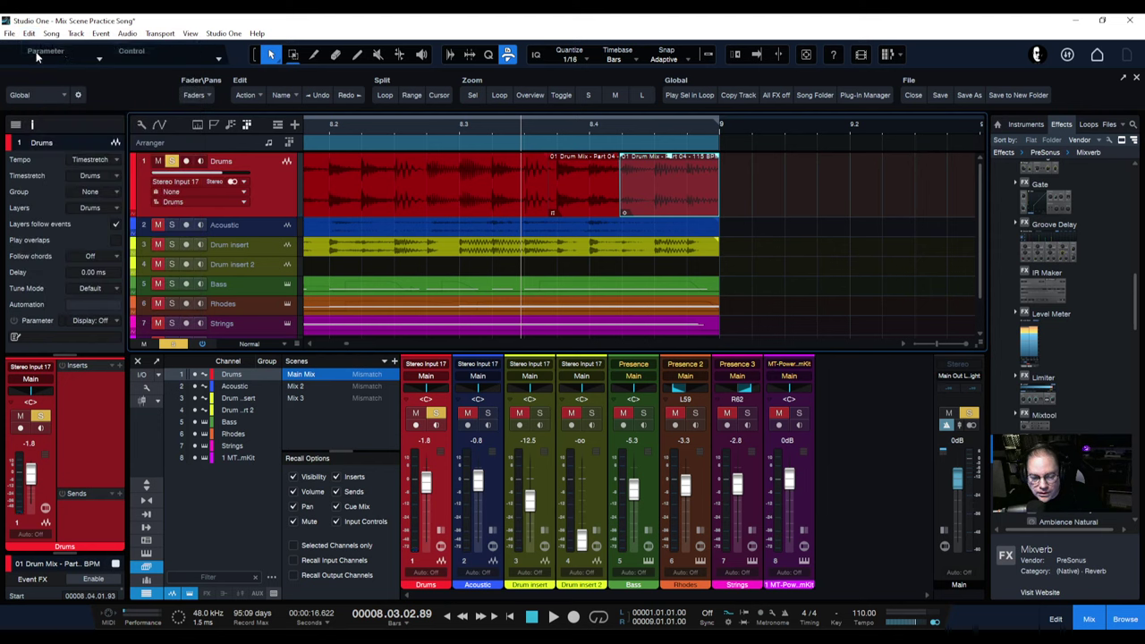
click(51, 34)
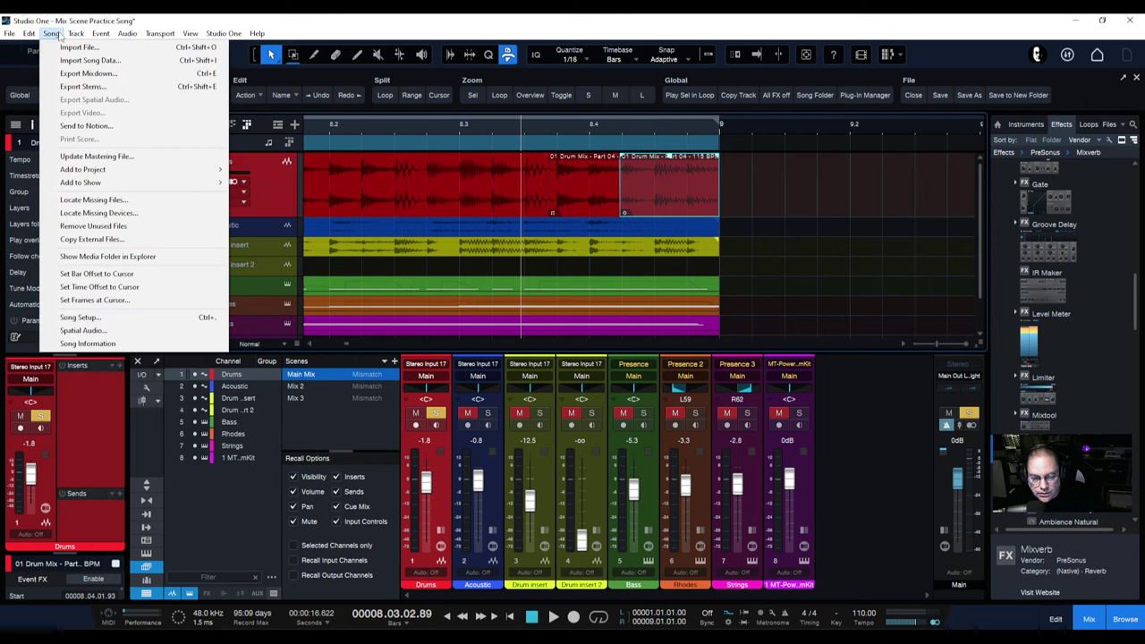
mouse_move(29, 36)
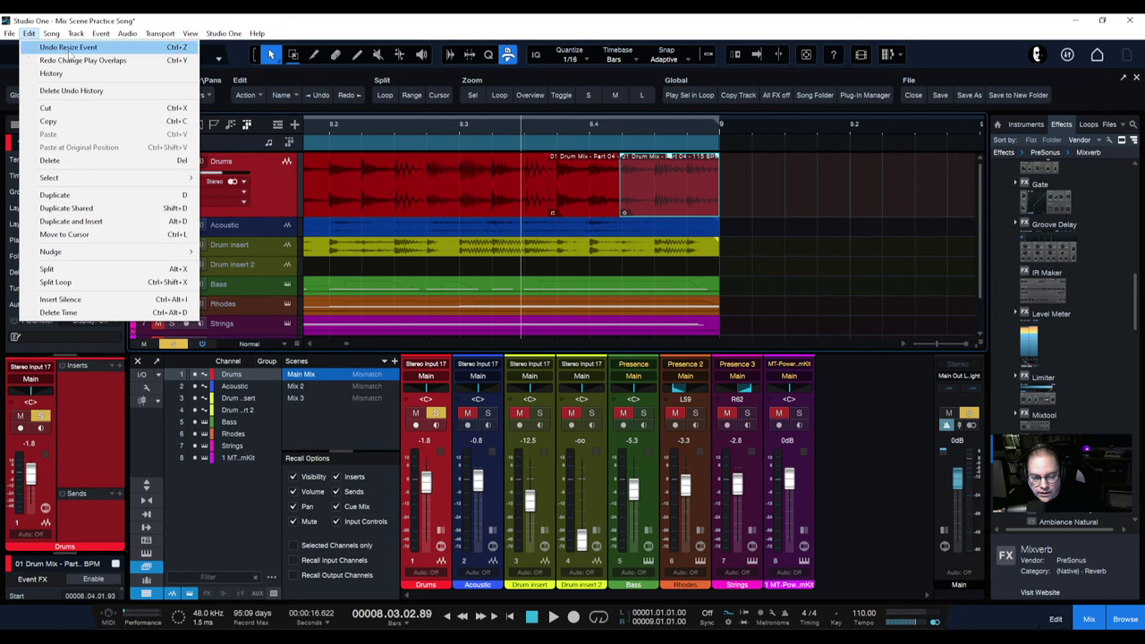
click(71, 47)
click(29, 34)
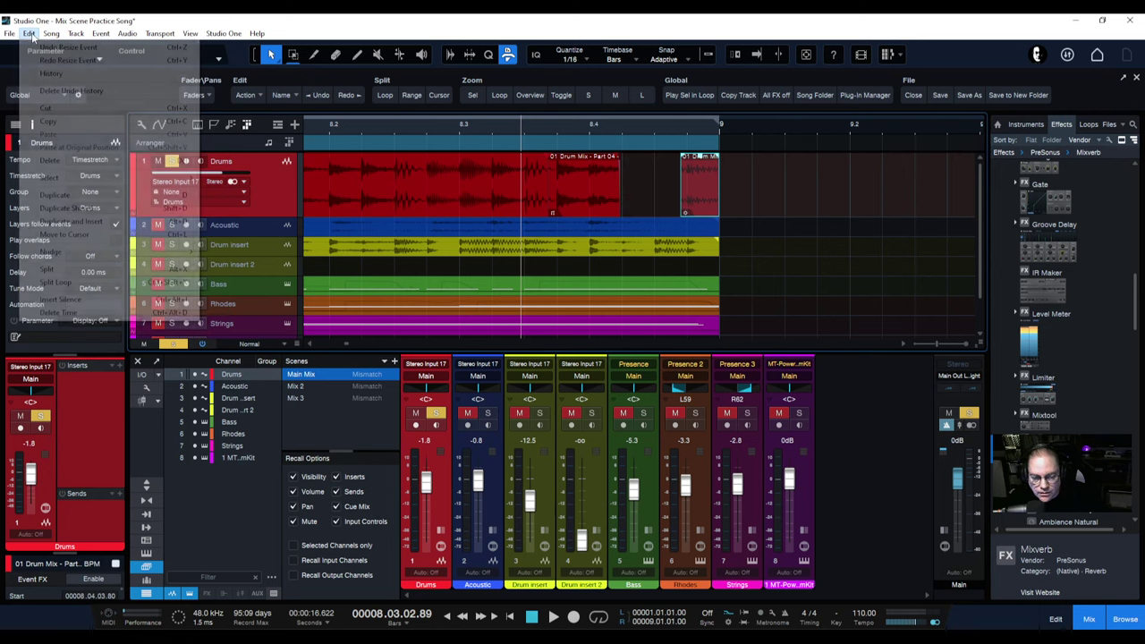
click(29, 36)
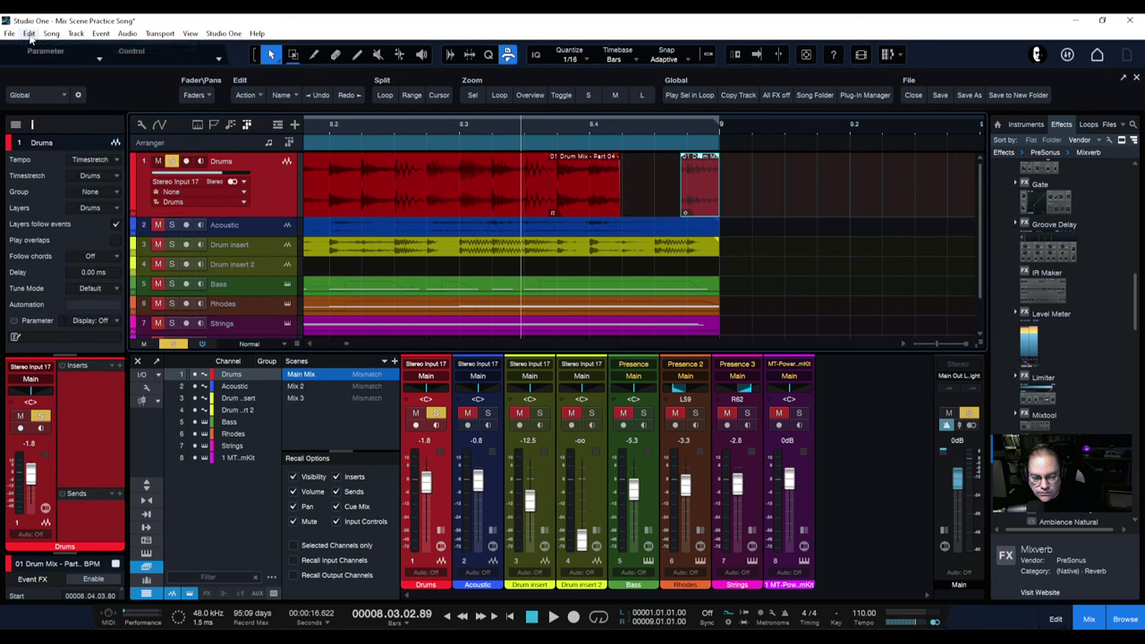
click(30, 35)
click(53, 47)
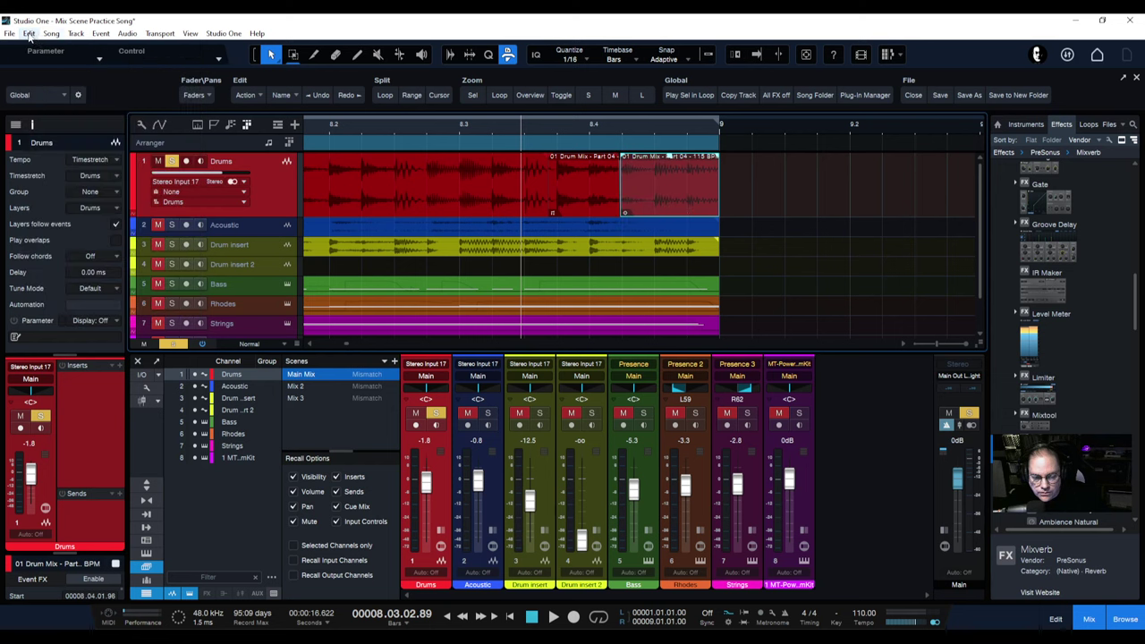
click(30, 34)
click(36, 48)
Step: Undo Mixverb's last Size and Mix changes and the last volume curve change on the short drum piece
click(31, 35)
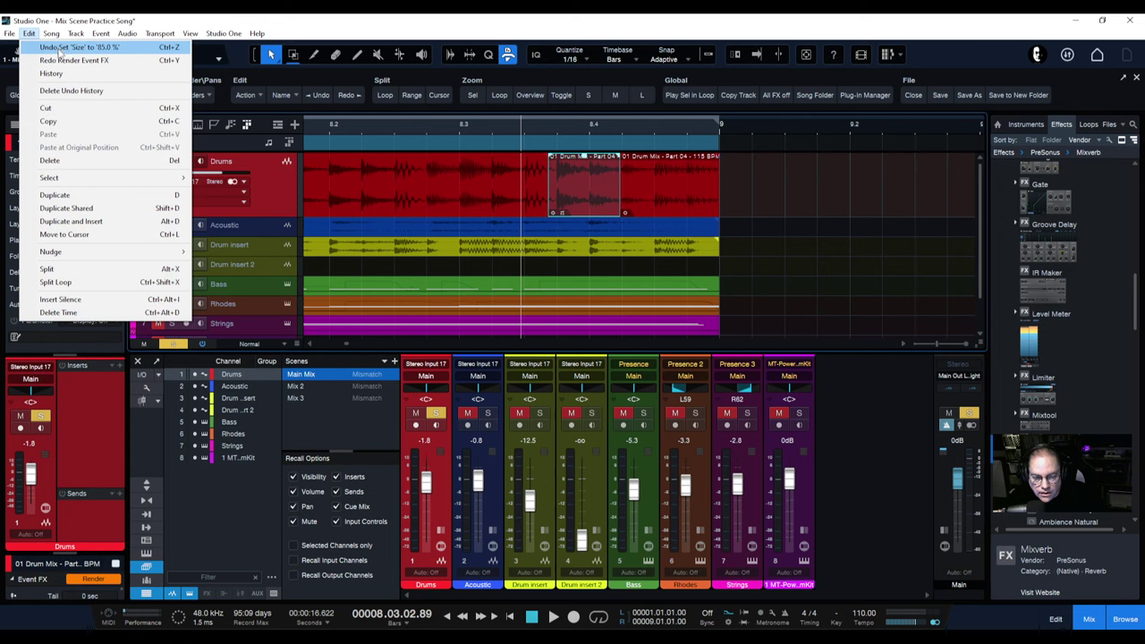
click(59, 47)
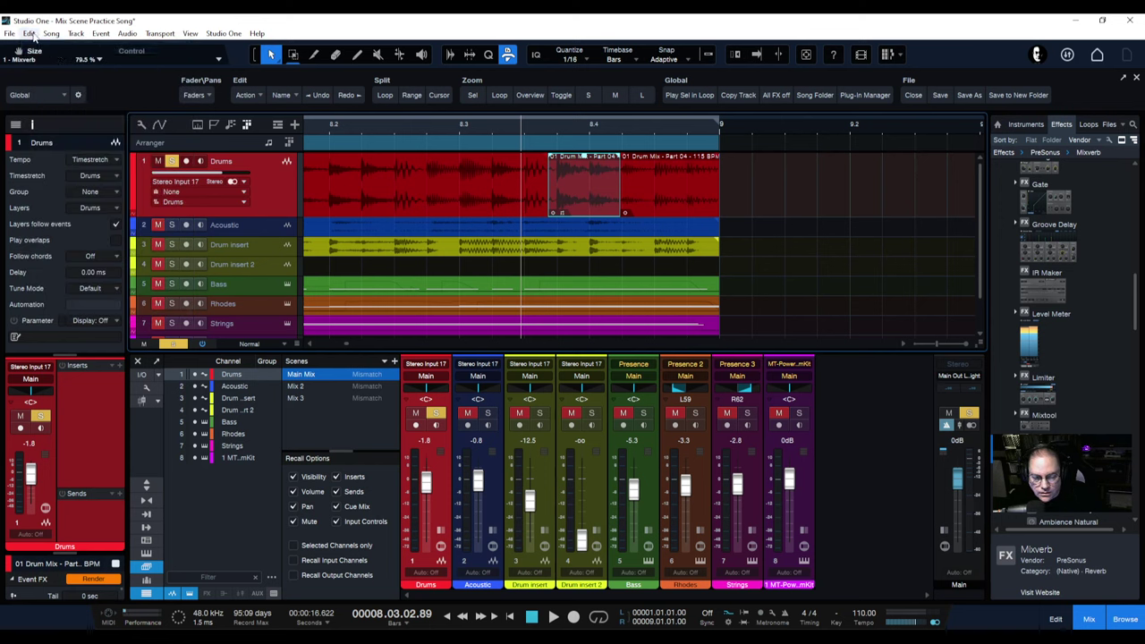
click(31, 33)
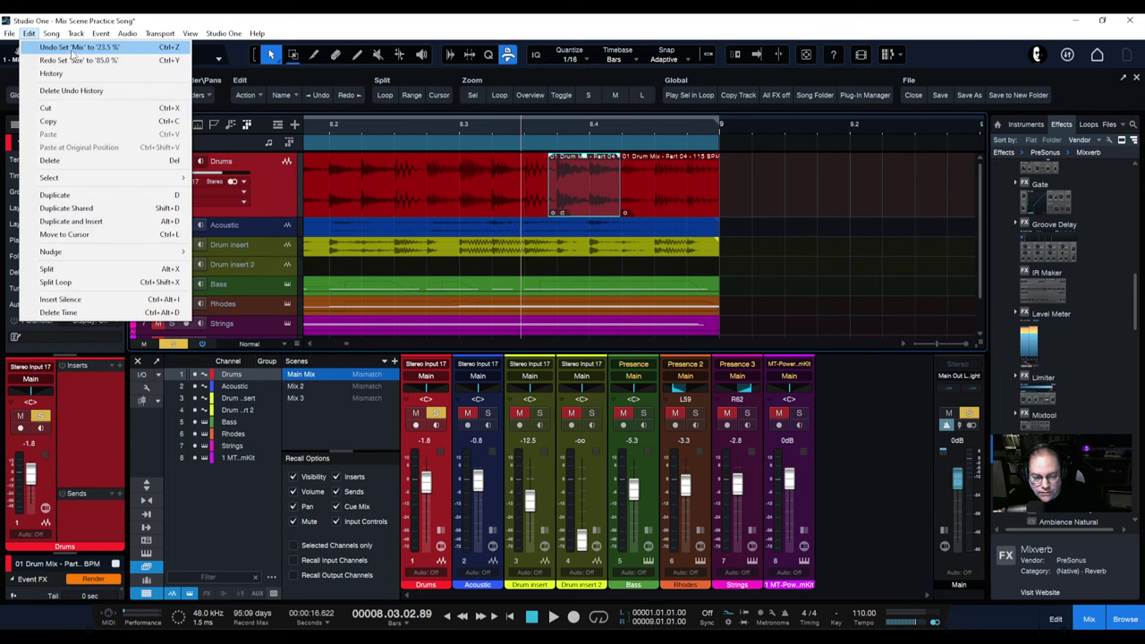
click(72, 50)
click(31, 34)
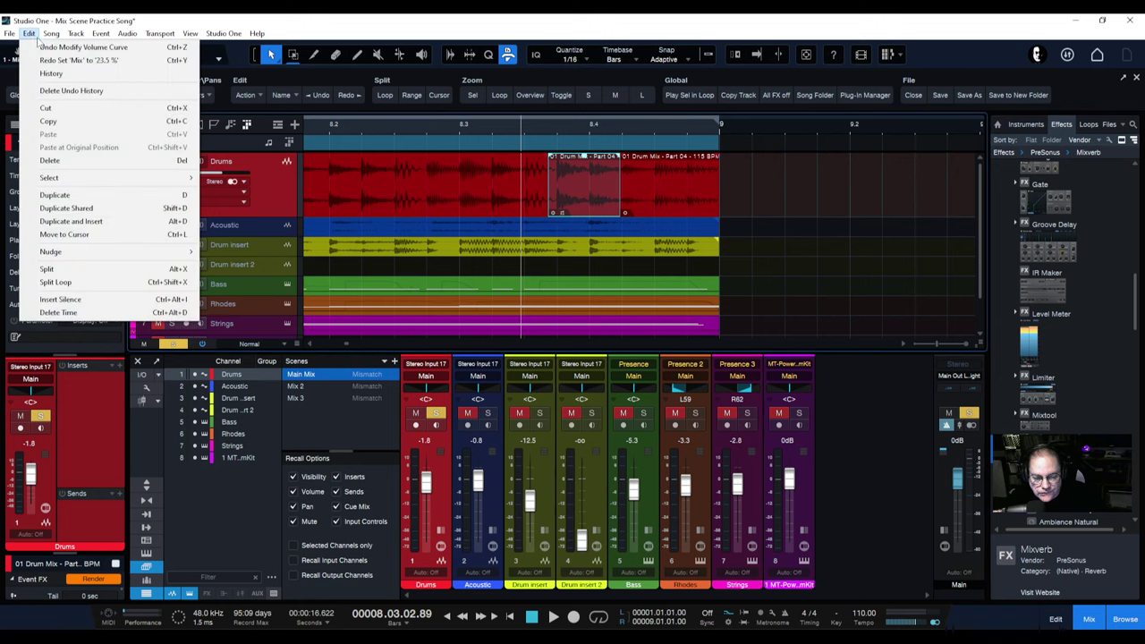
mouse_move(51, 33)
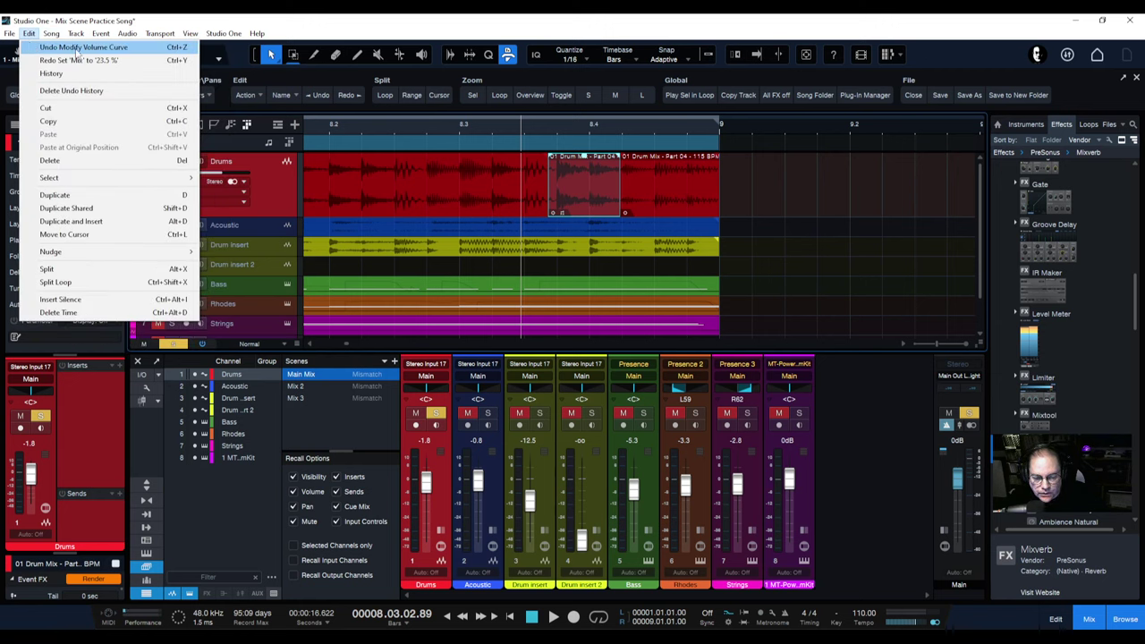
click(77, 49)
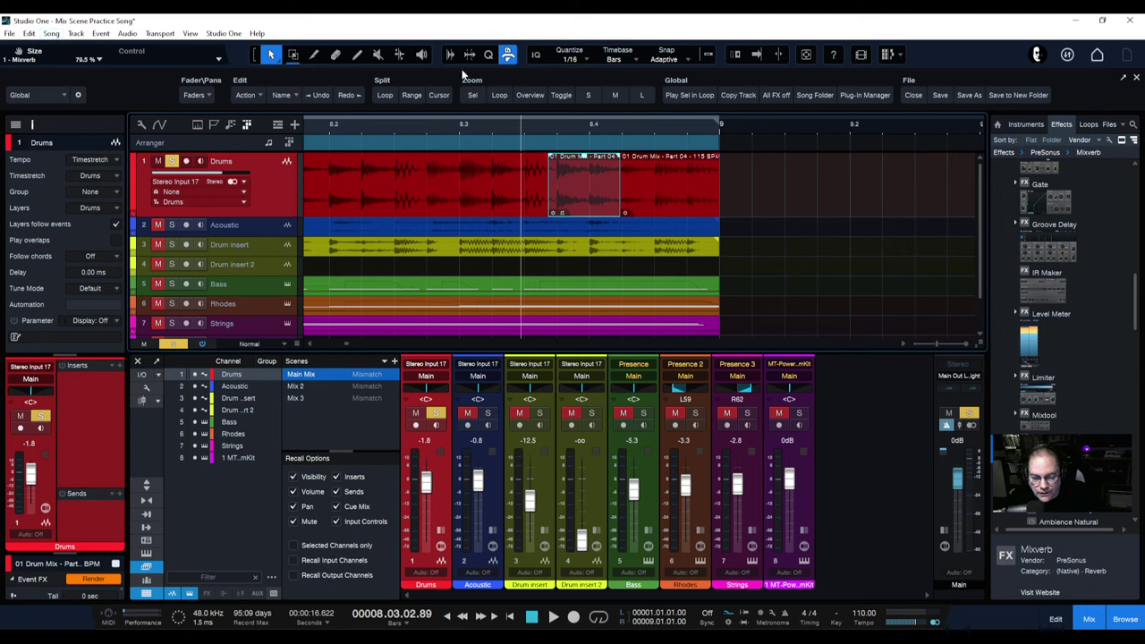
Step: Enable Play overlaps on the Drums track and audition the short drum piece
key(space)
key(space)
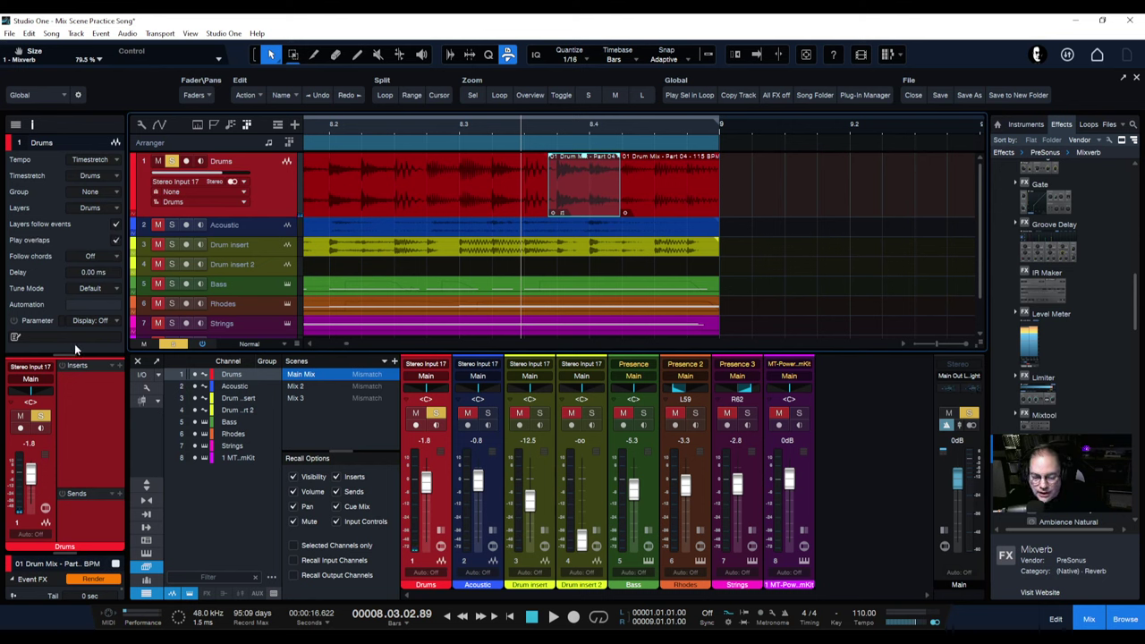
Step: Reveal the short drum piece's Event FX settings, render the effect, and restore it to its editable state
mouse_move(72, 356)
mouse_down()
mouse_move(72, 273)
mouse_move(72, 354)
mouse_up()
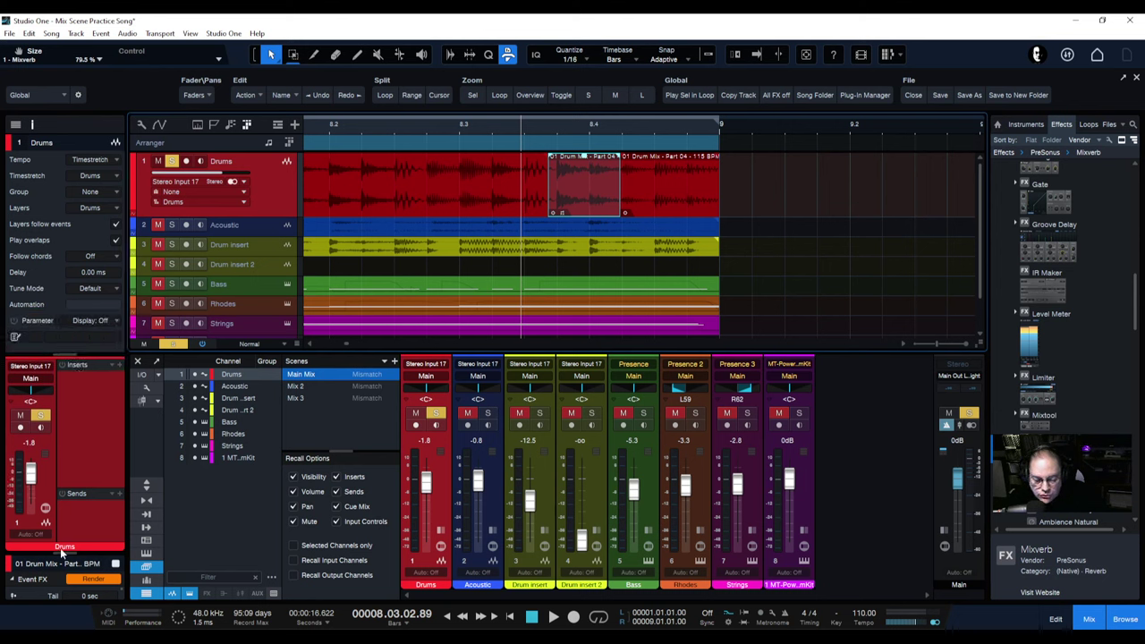
drag(61, 552, 75, 402)
key(space)
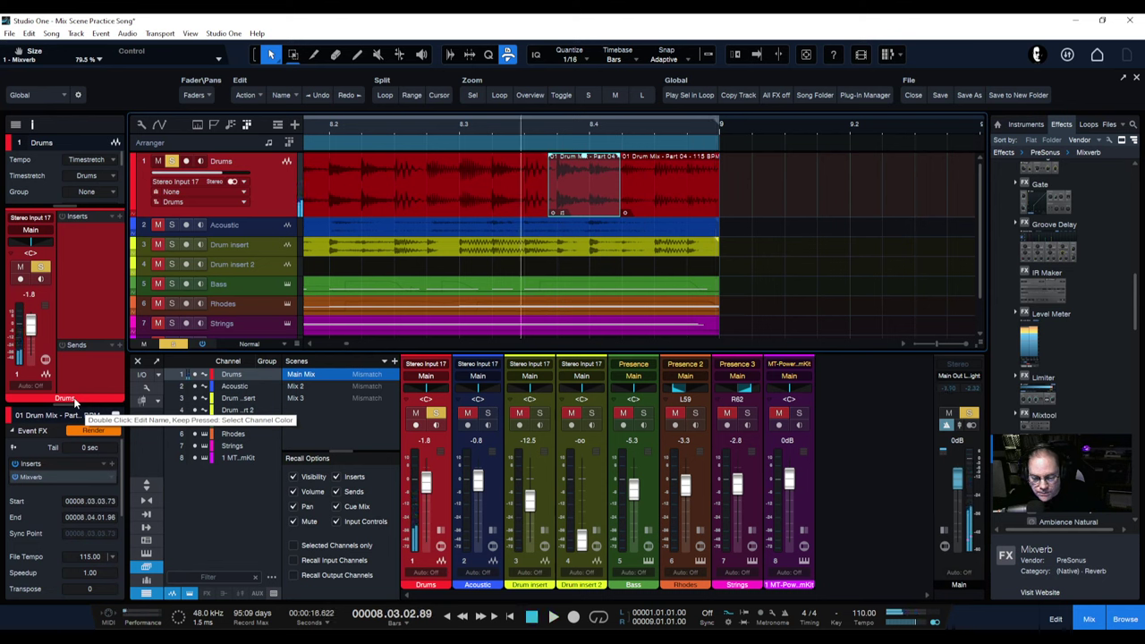
click(90, 429)
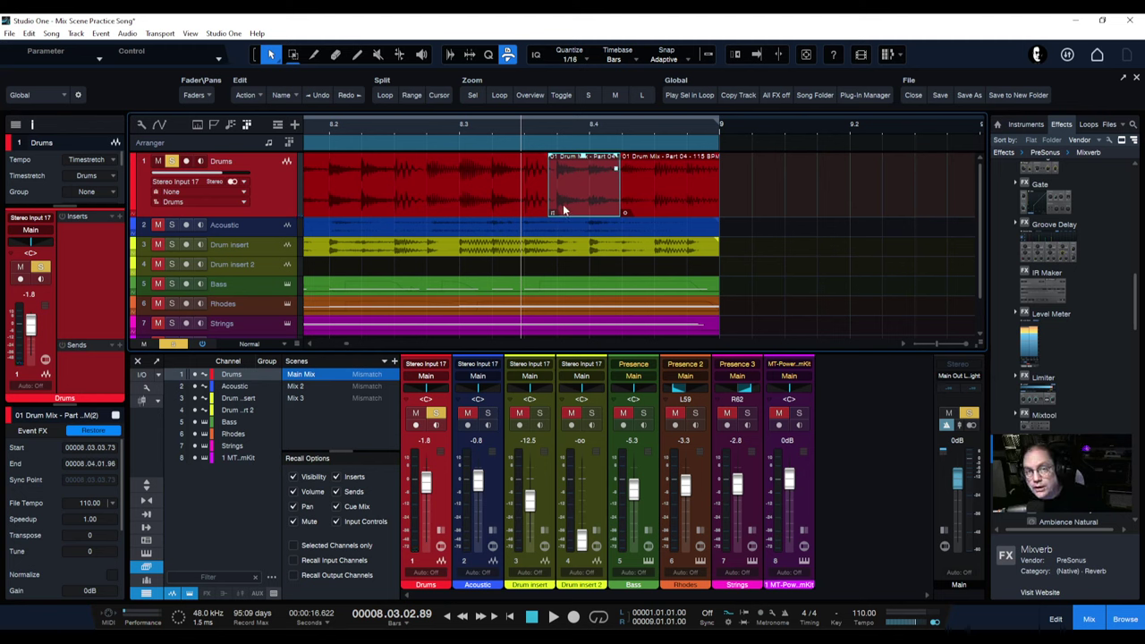
click(84, 429)
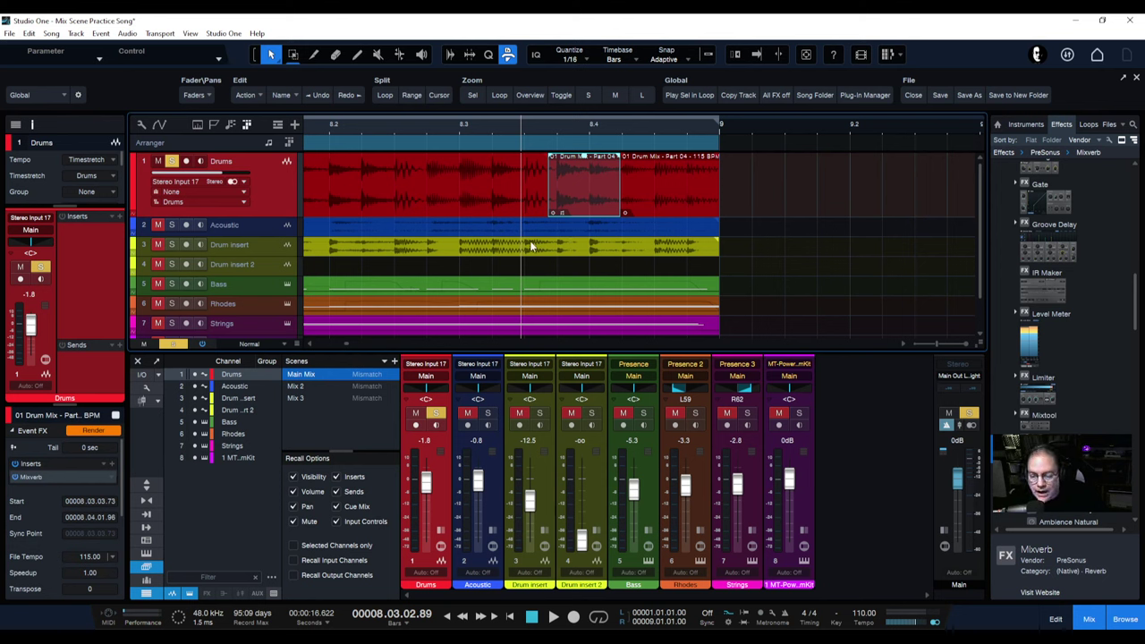
Step: Replay the restored drum piece and bring more of its event settings into view
key(space)
key(space)
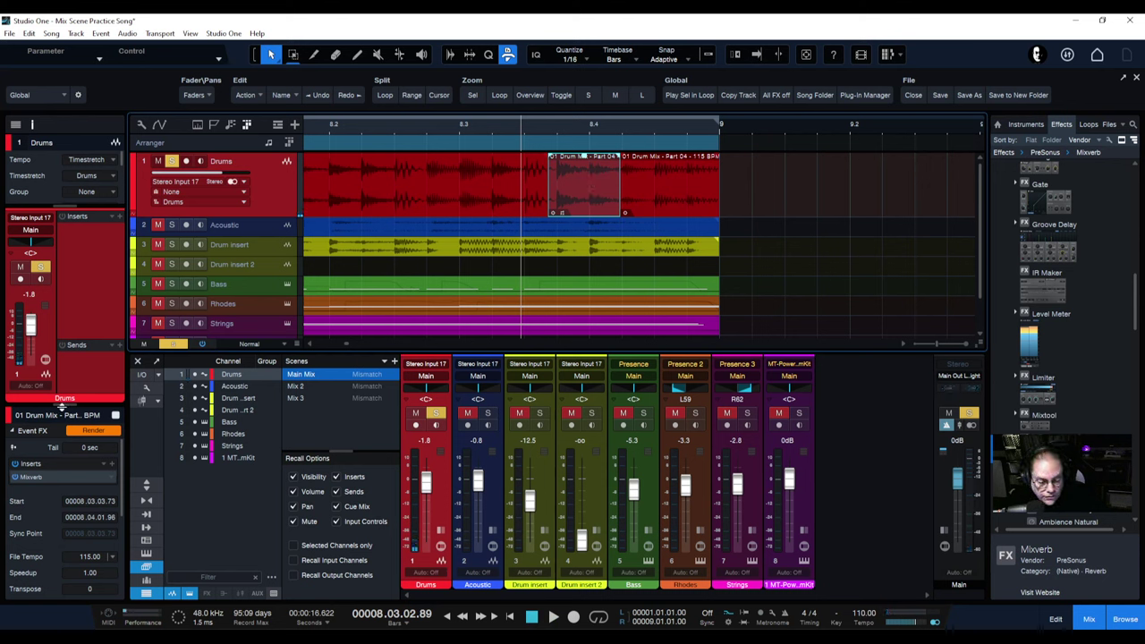
drag(62, 405, 80, 343)
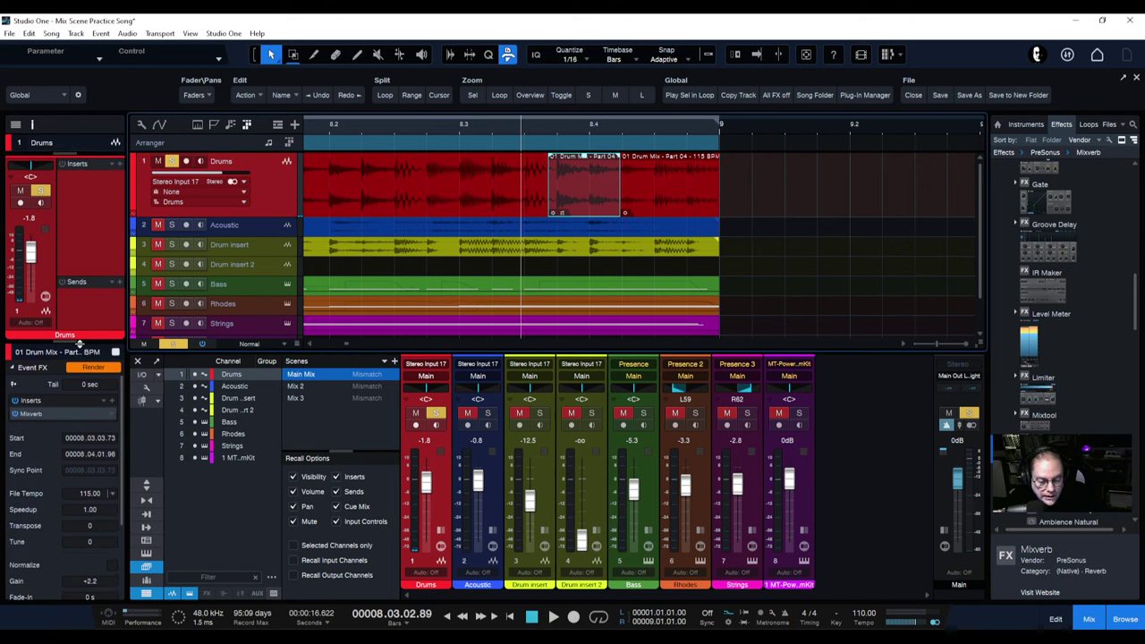
Step: Set the short drum piece's Event FX tail to 1 sec and audition the piece
scroll(62, 239, up, 4)
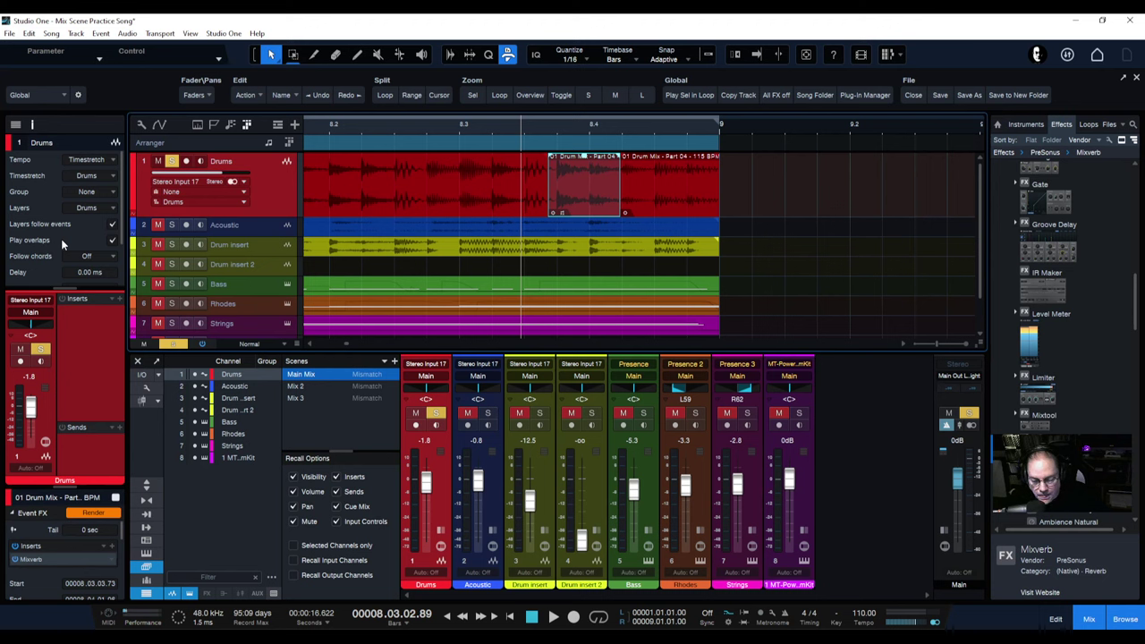
scroll(68, 487, down, 3)
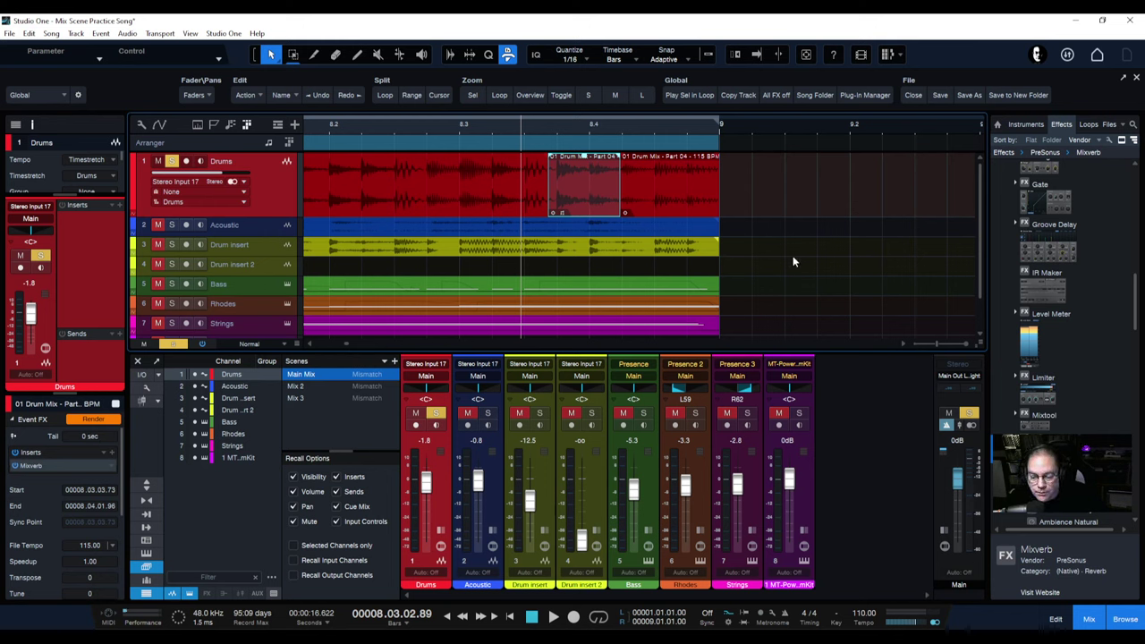
key(space)
key(space)
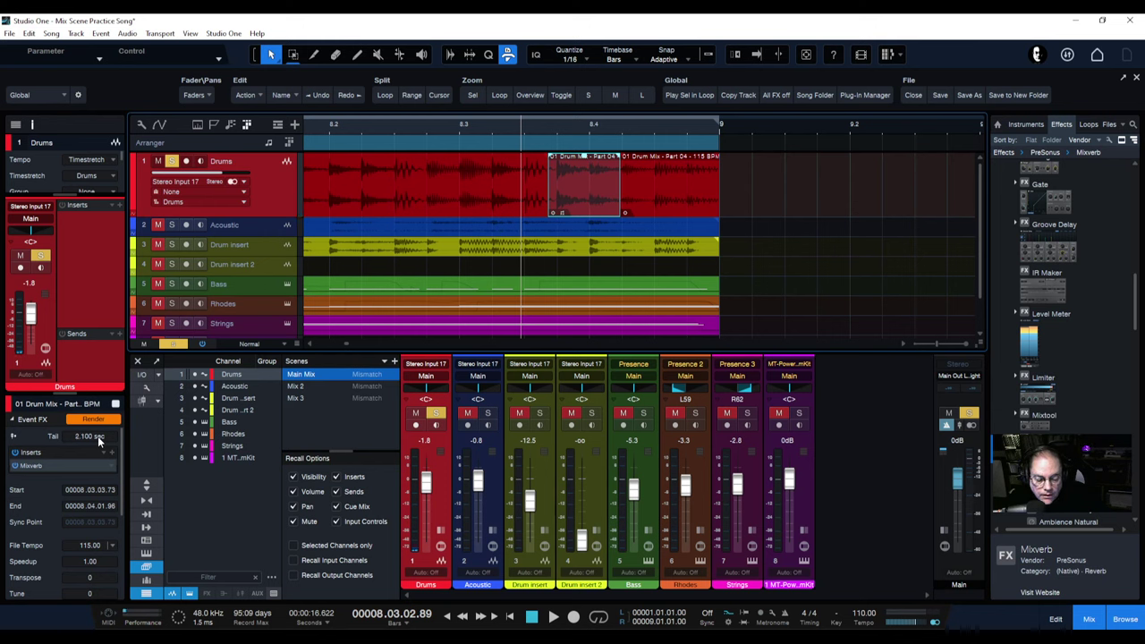
drag(97, 436, 82, 435)
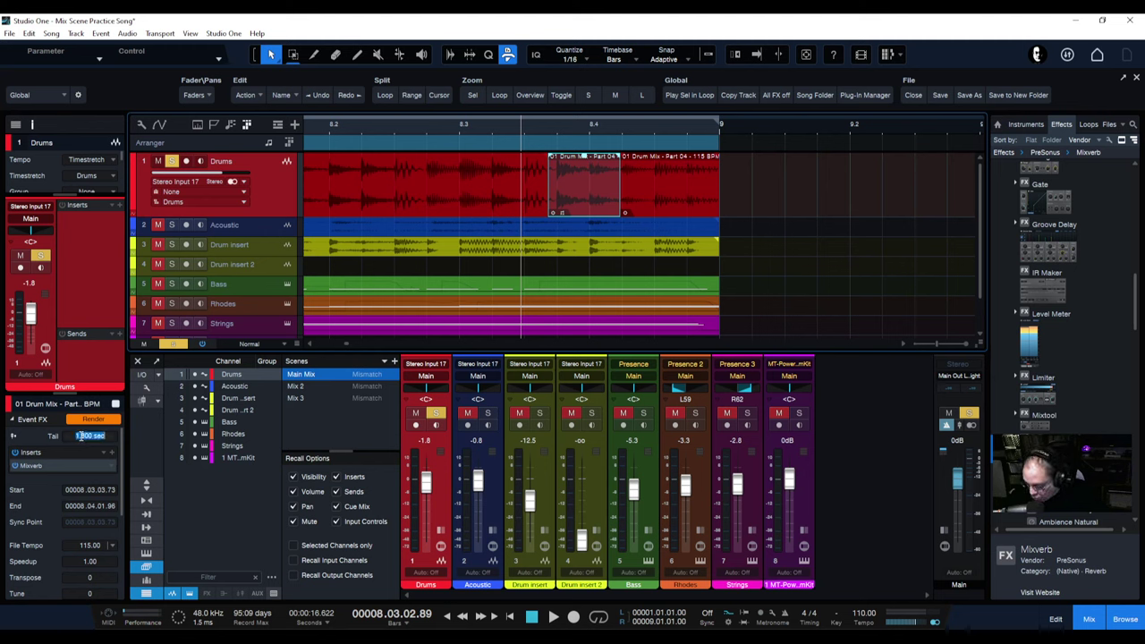
text(1)
key(Return)
key(space)
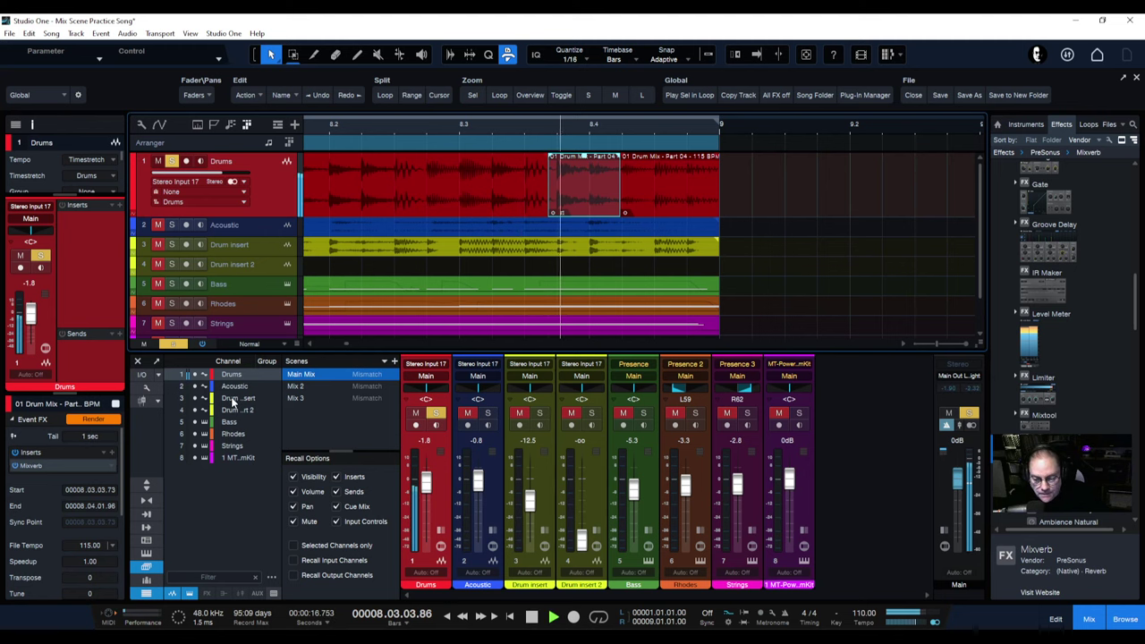
key(space)
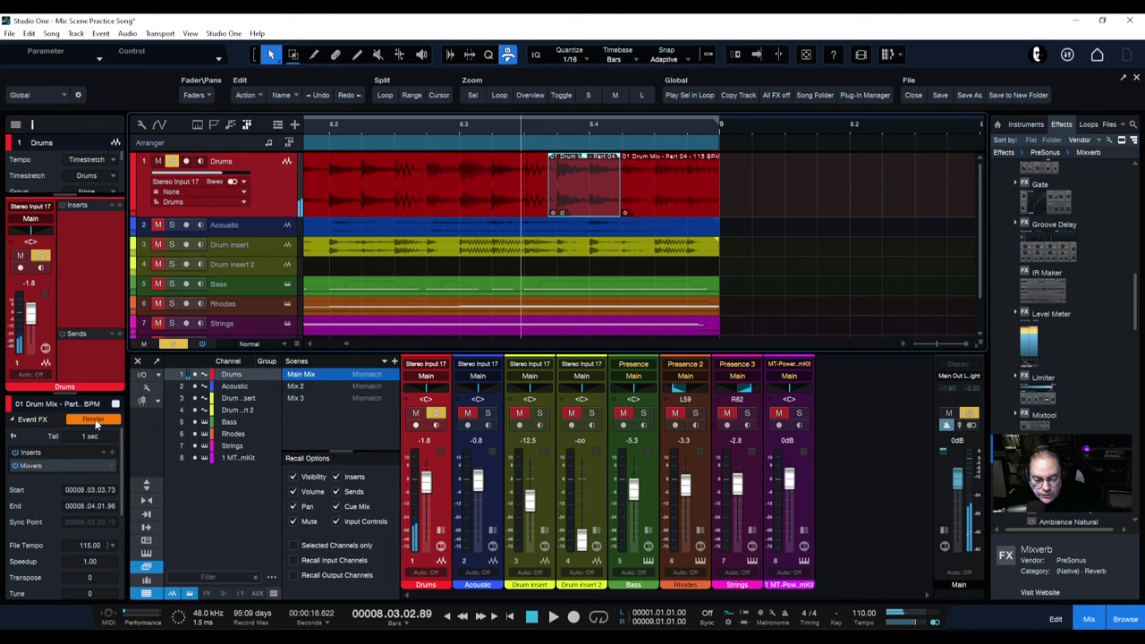
Step: Render the short drum piece's Event FX with its tail and play back the rendered result
click(95, 420)
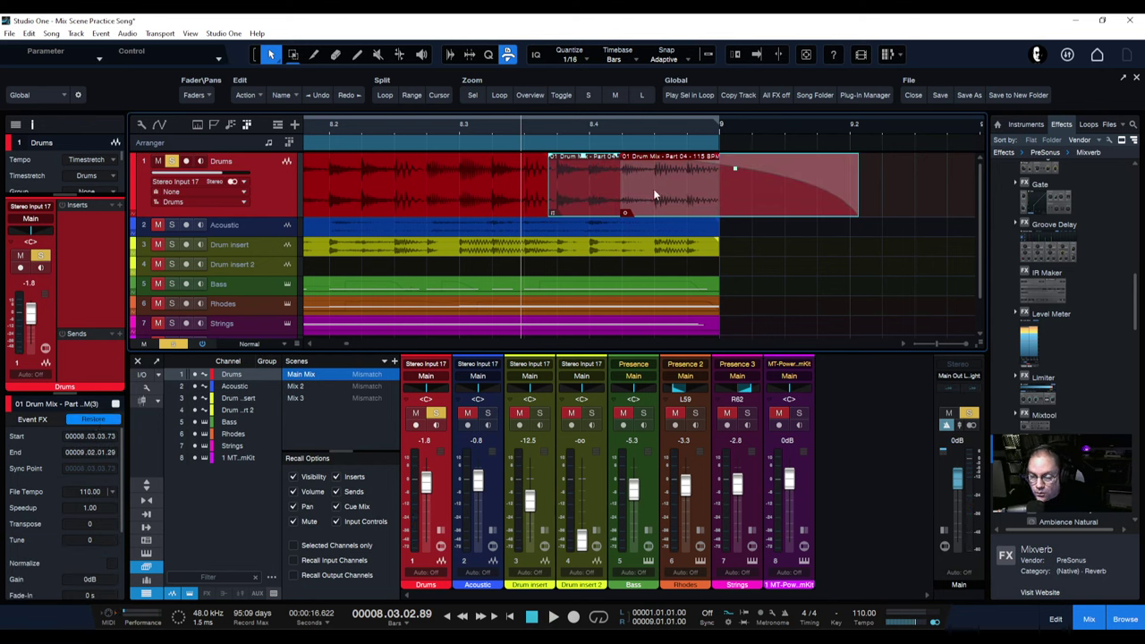
key(space)
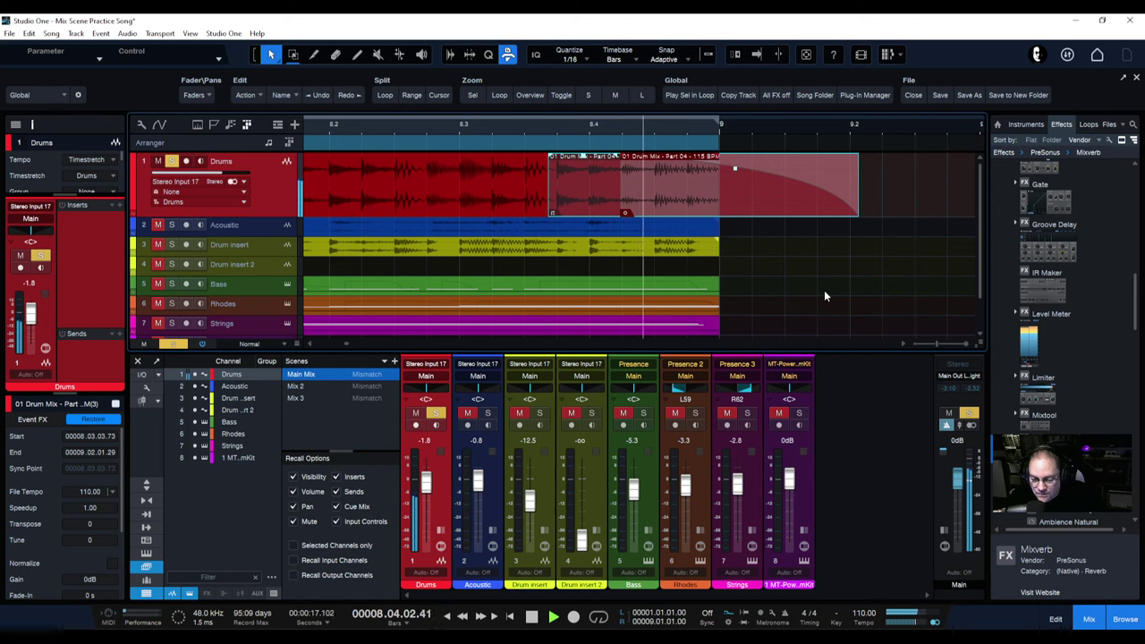
key(space)
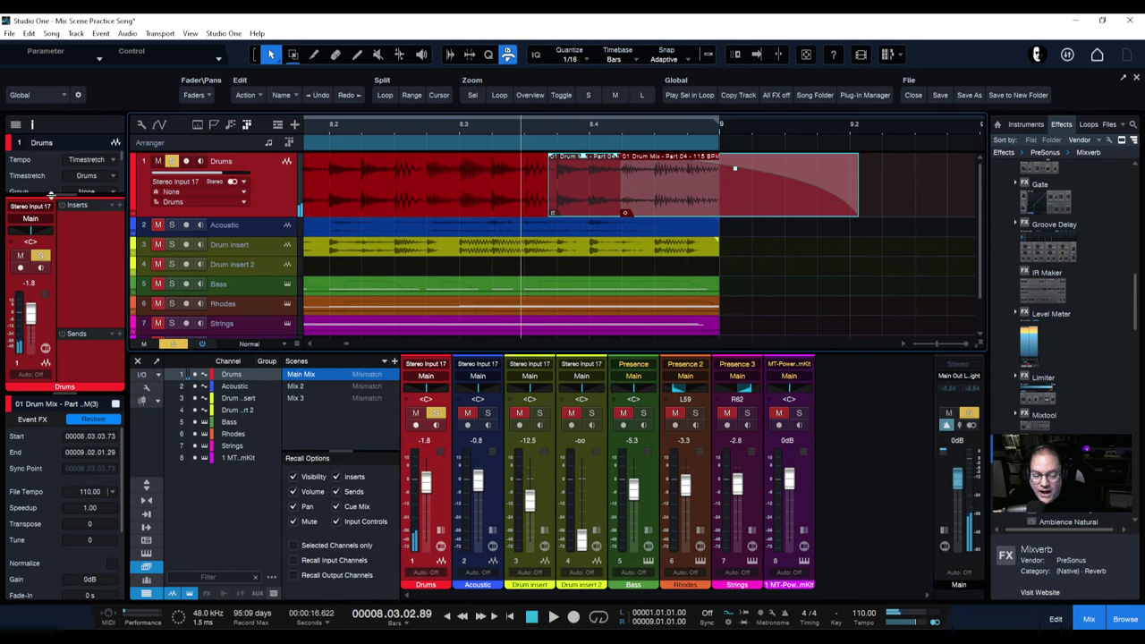
Step: Compare playback of the rendered drum piece with Play overlaps disabled and re-enabled on the Drums track
drag(60, 393, 39, 511)
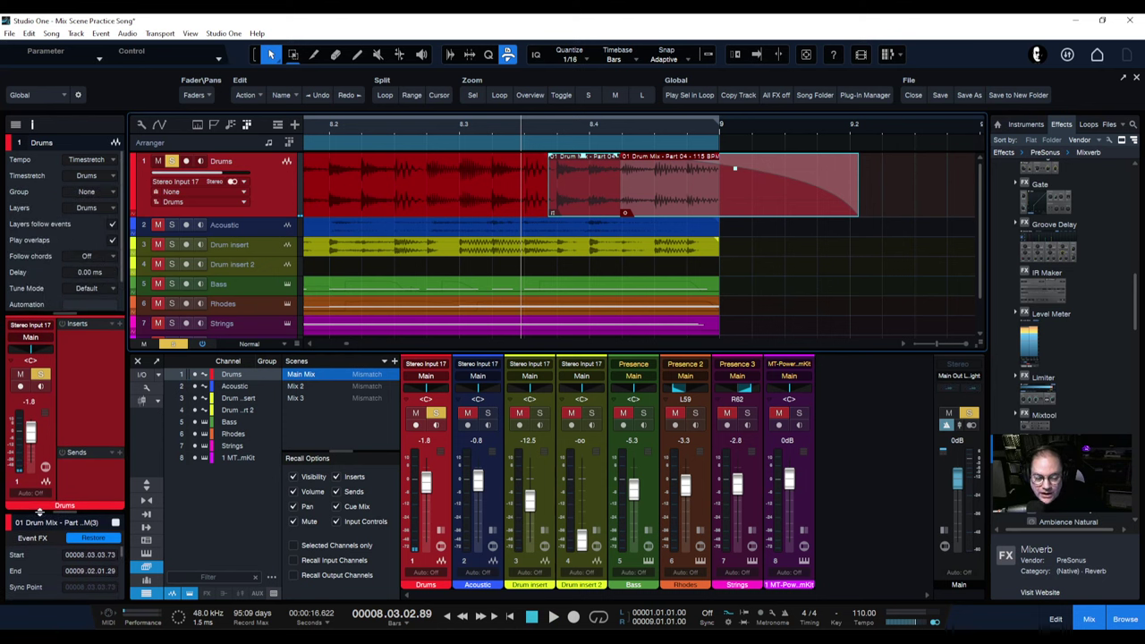
click(113, 242)
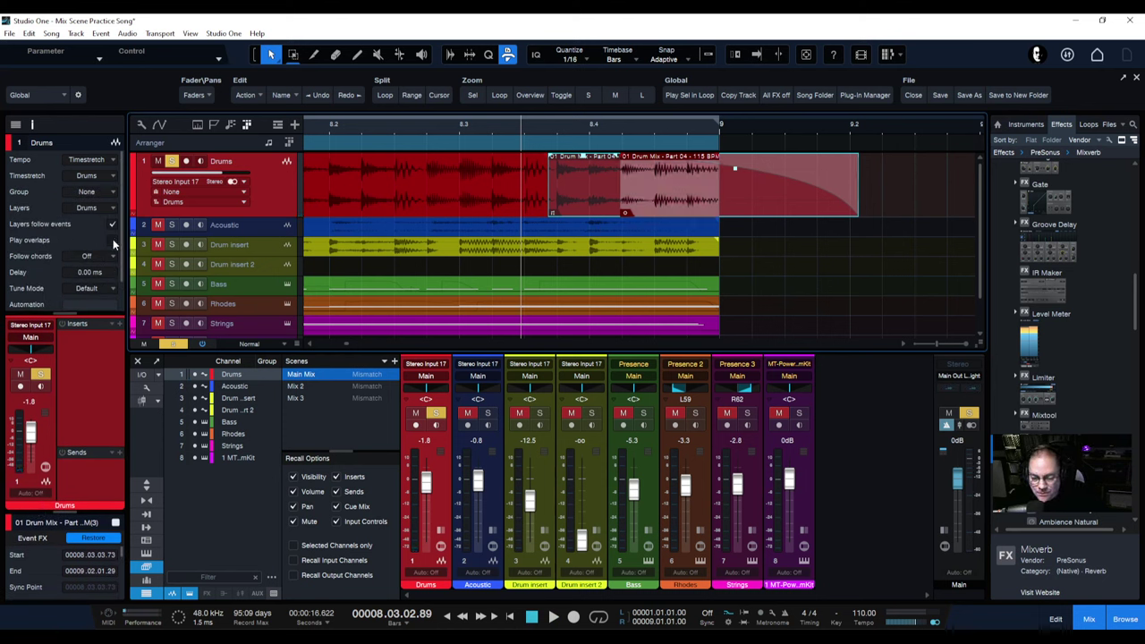
key(space)
key(space)
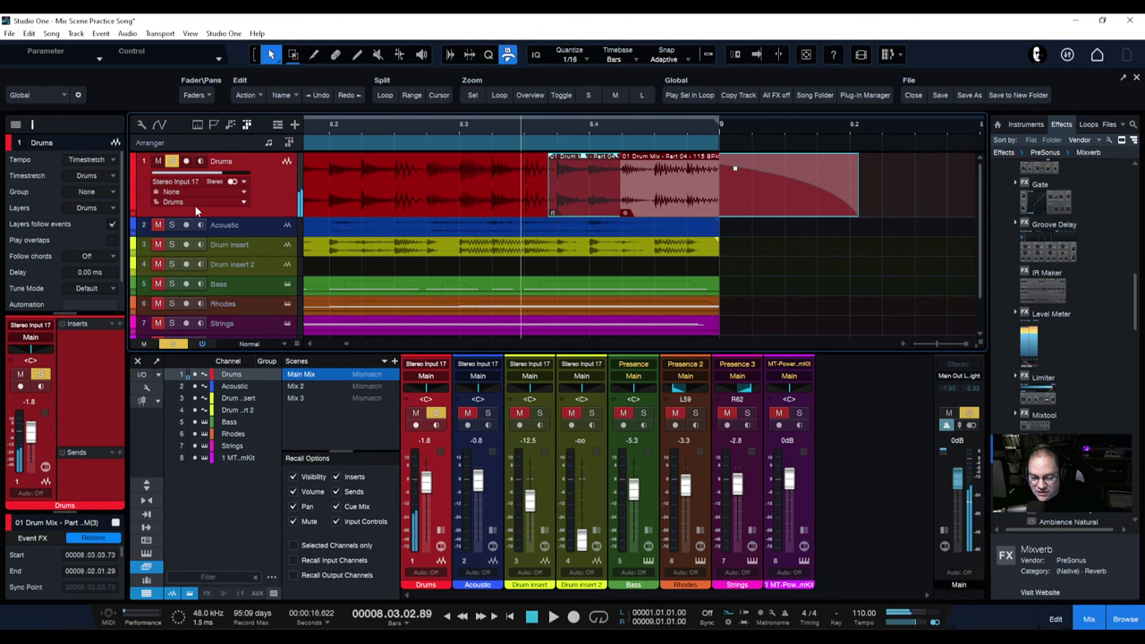
click(113, 240)
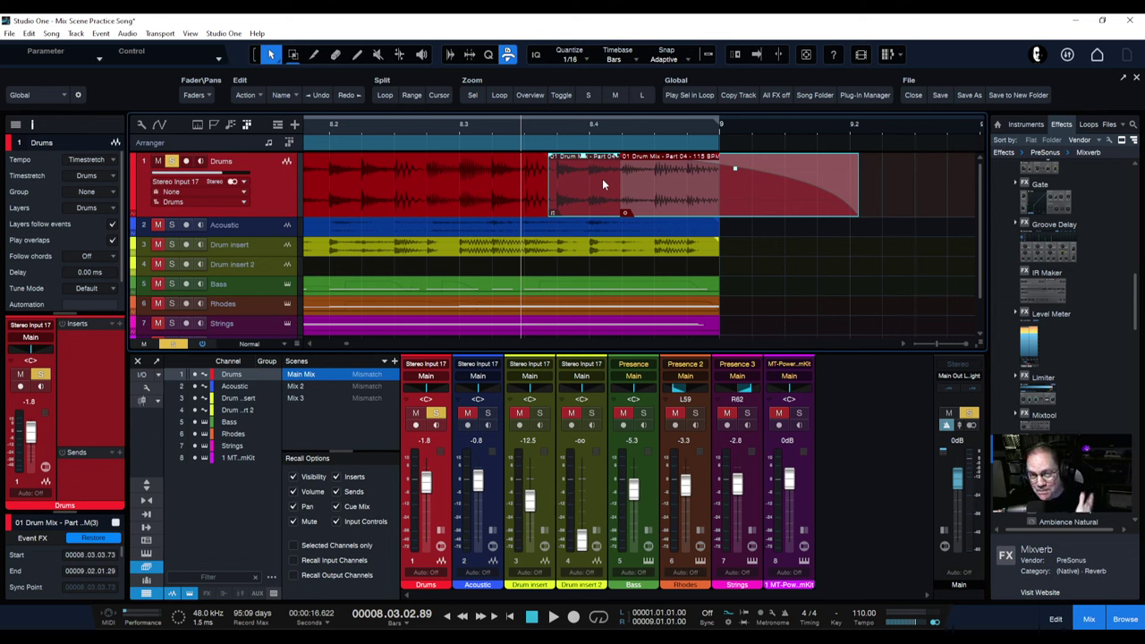
key(space)
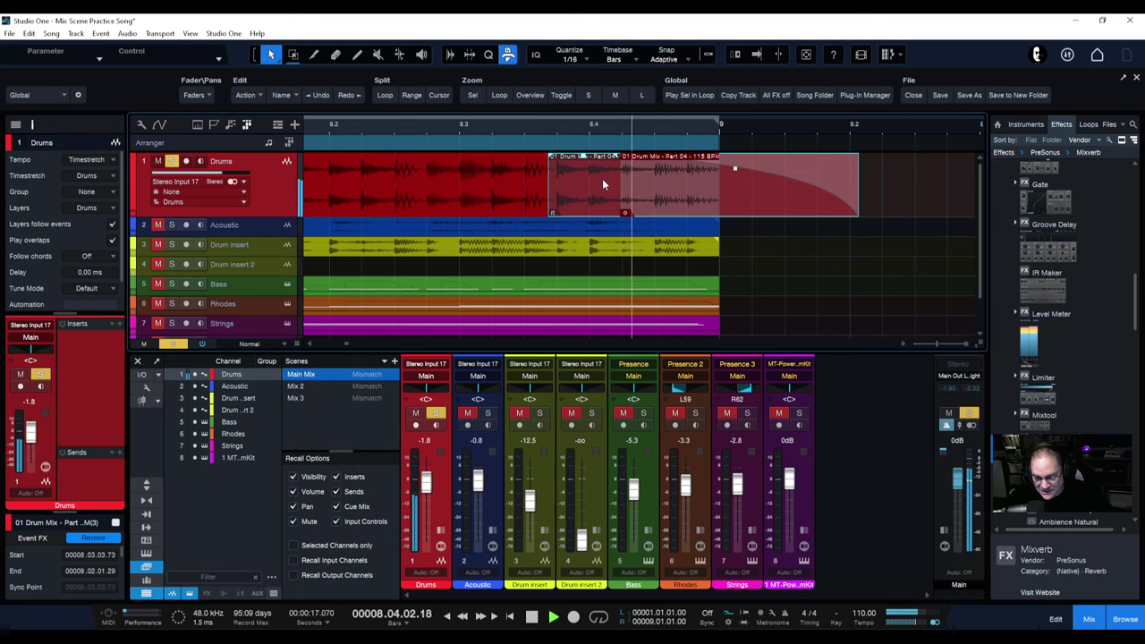
key(space)
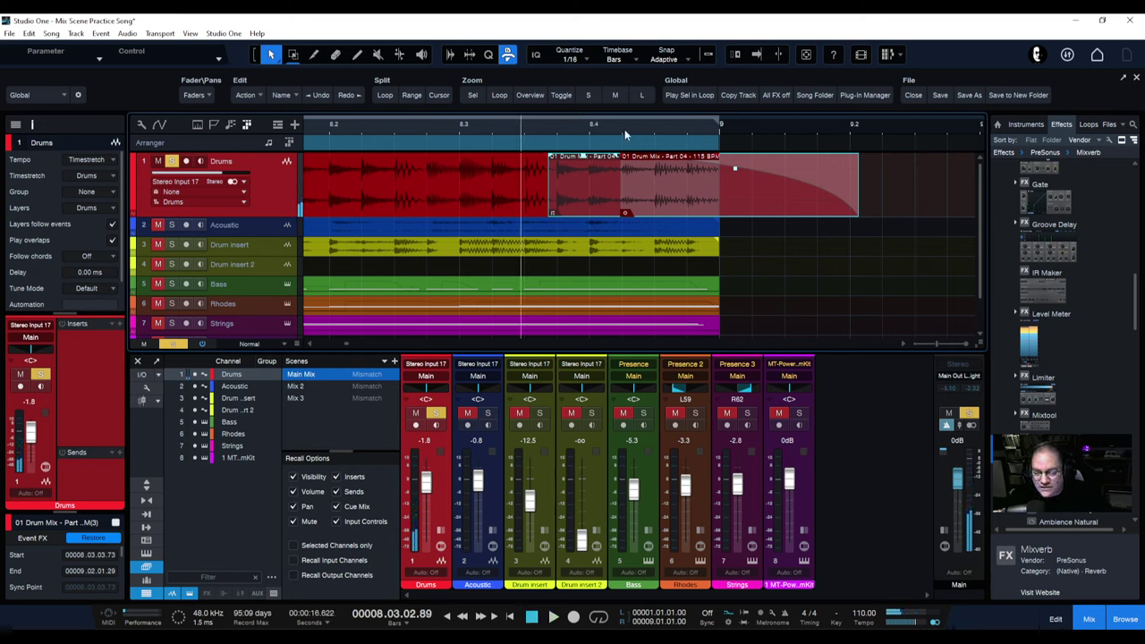
Step: Unsolo the Drums track and play the full mix from bar 6 into the rendered drum piece
key(z)
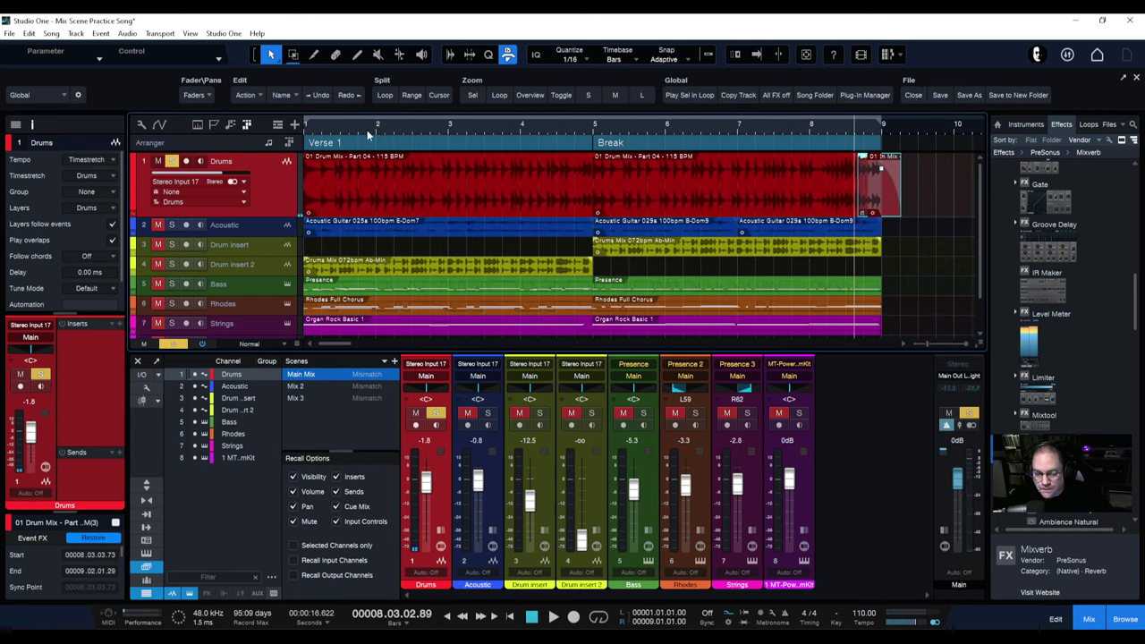
click(669, 125)
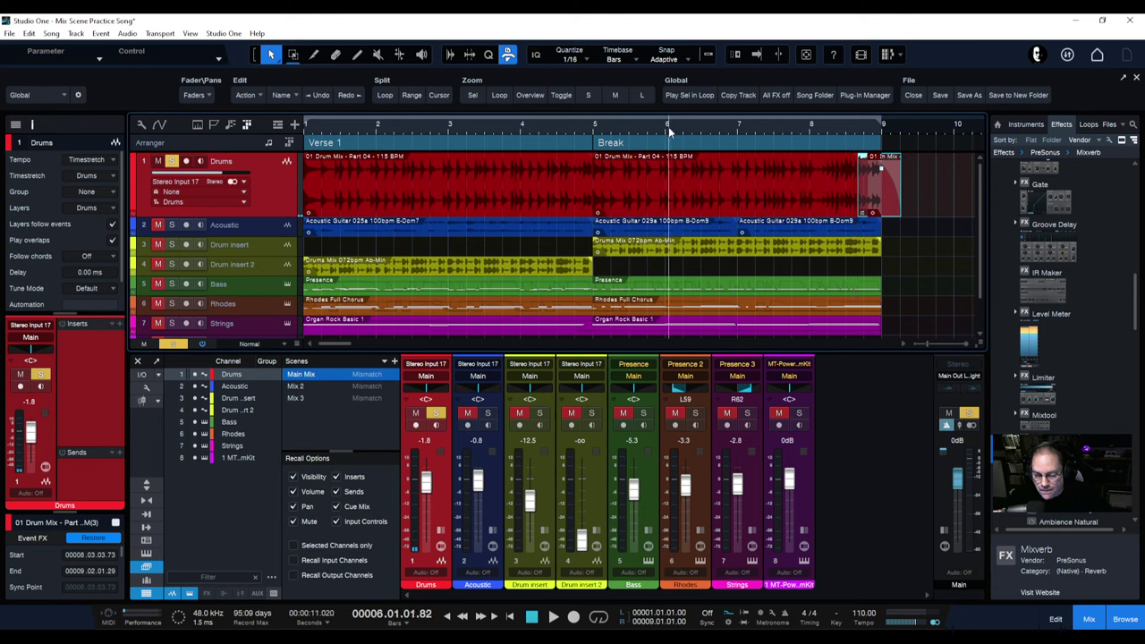
click(171, 161)
key(space)
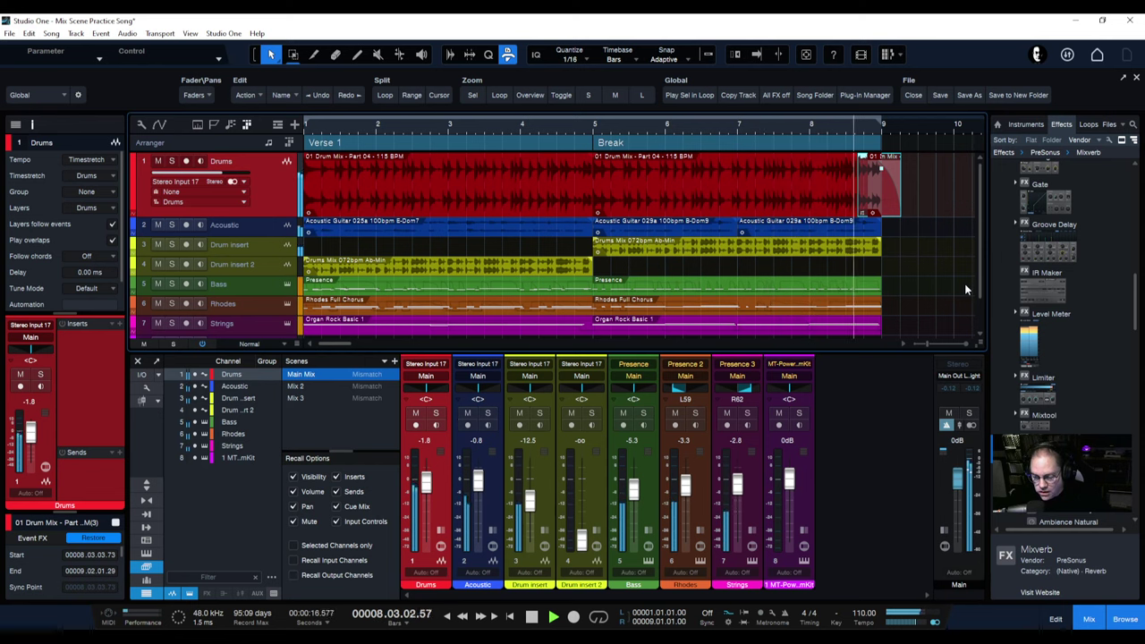
key(space)
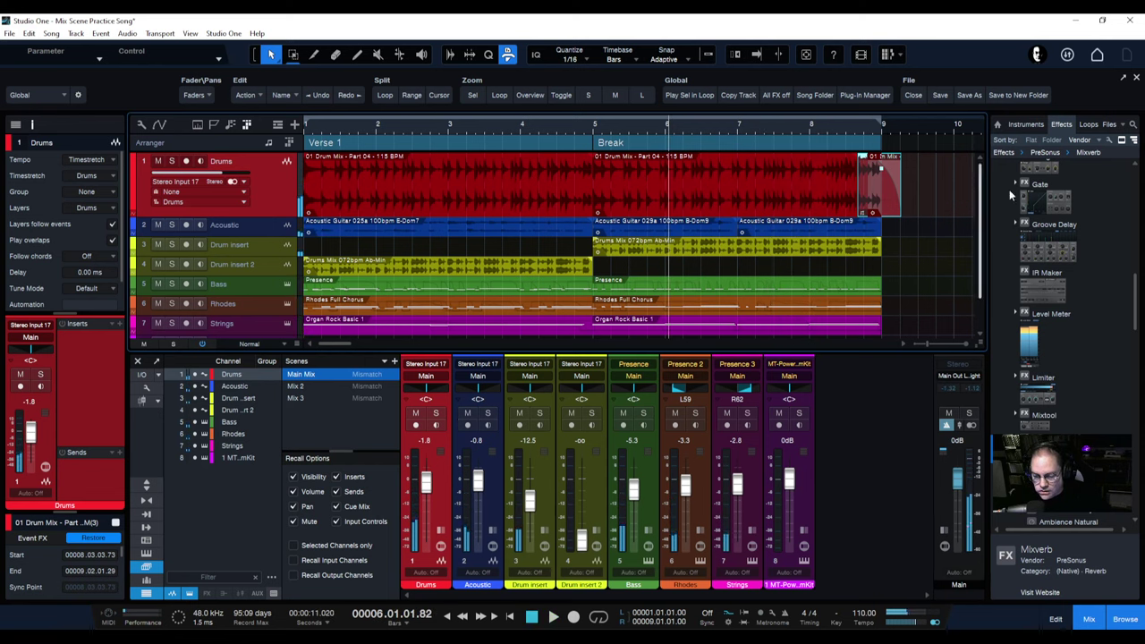
Step: Enable looping over Verse 1 and Break and play the full mix through the loop
click(597, 617)
key(space)
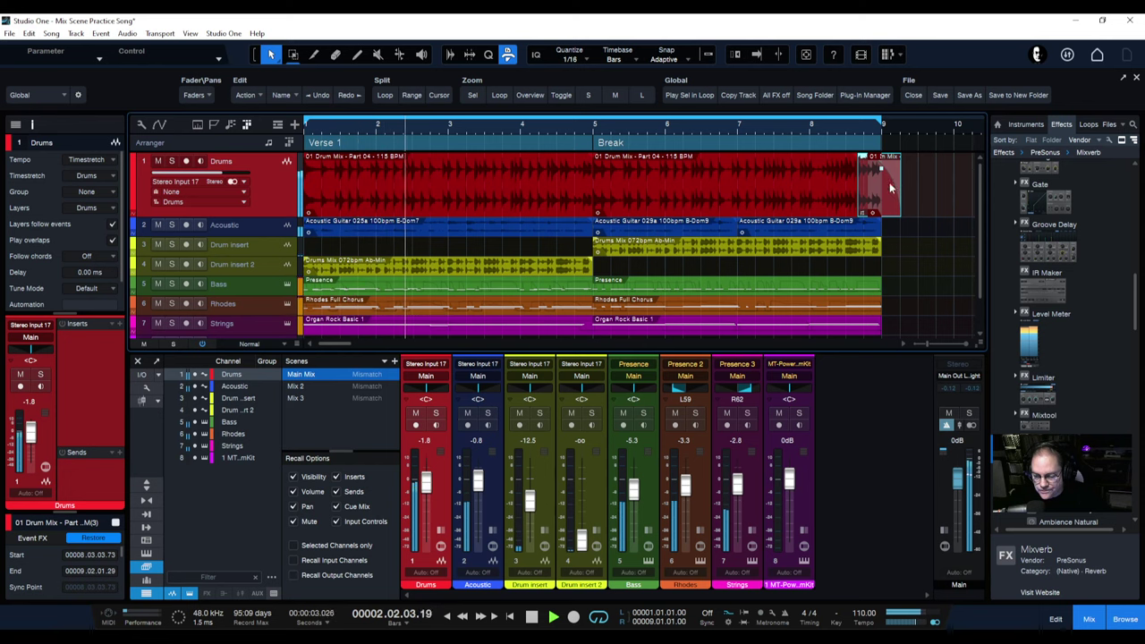
key(space)
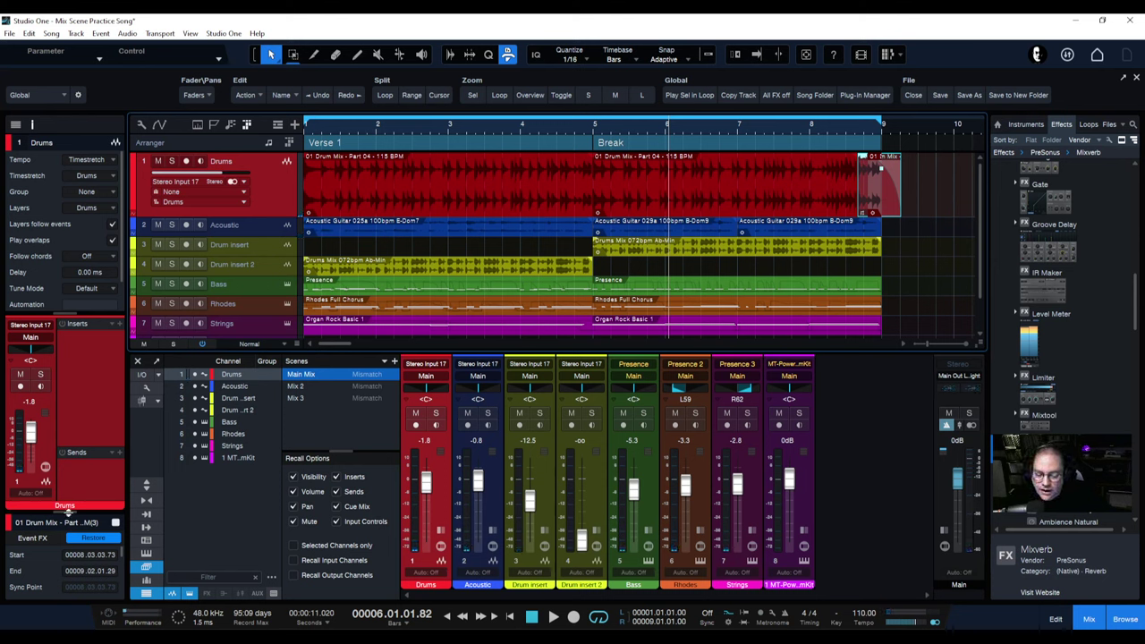
Step: Examine the rendered drum piece and its tail extending past the end of the Break section
scroll(68, 506, down, 1)
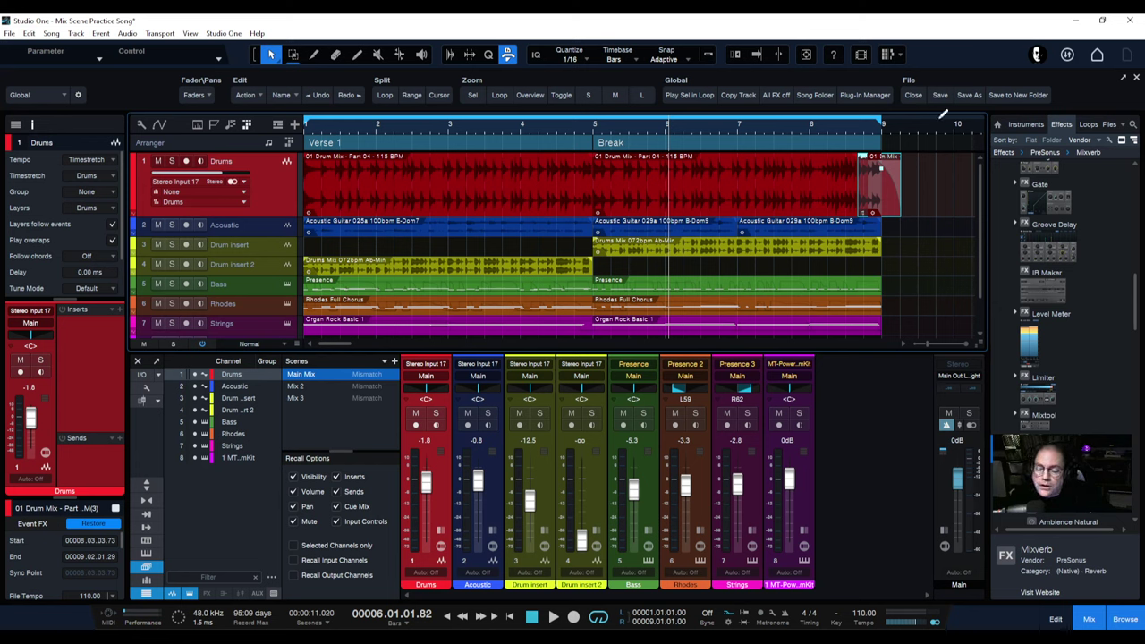
click(873, 132)
drag(865, 134, 516, 175)
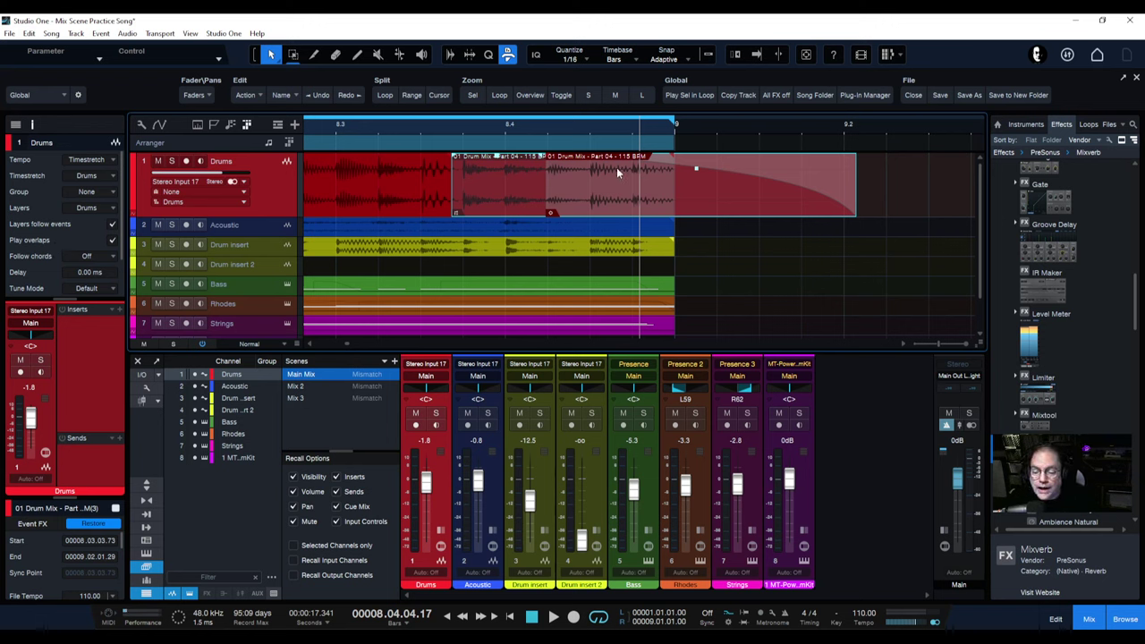
Step: Copy the Verse 1 arranger section to bar 9, directly after the Break
key(w)
key(w)
key(w)
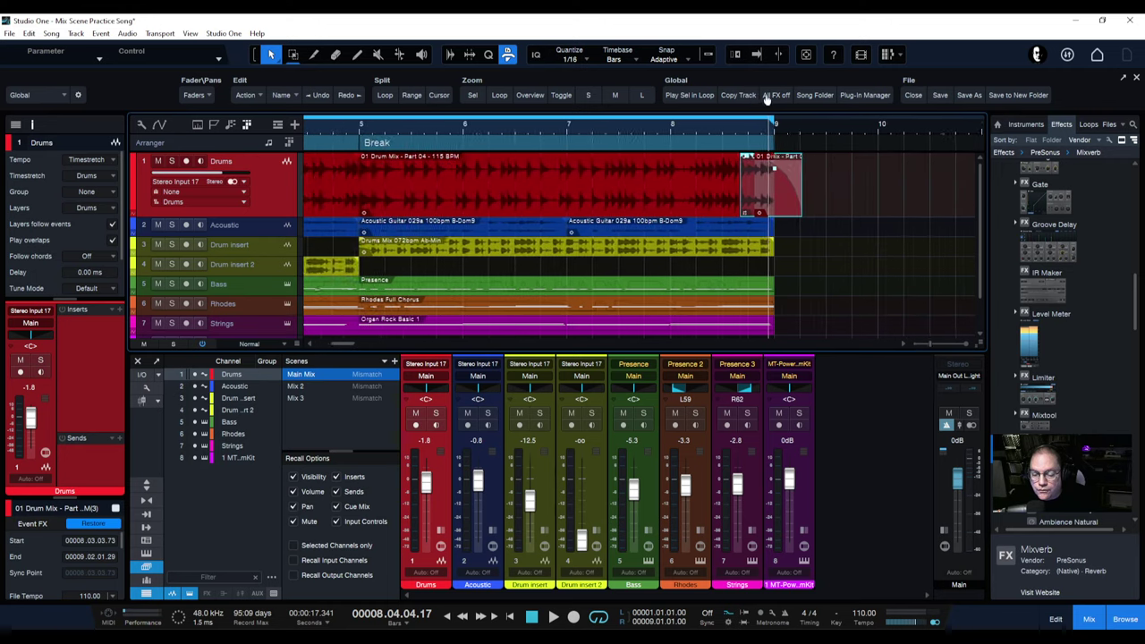
key(e)
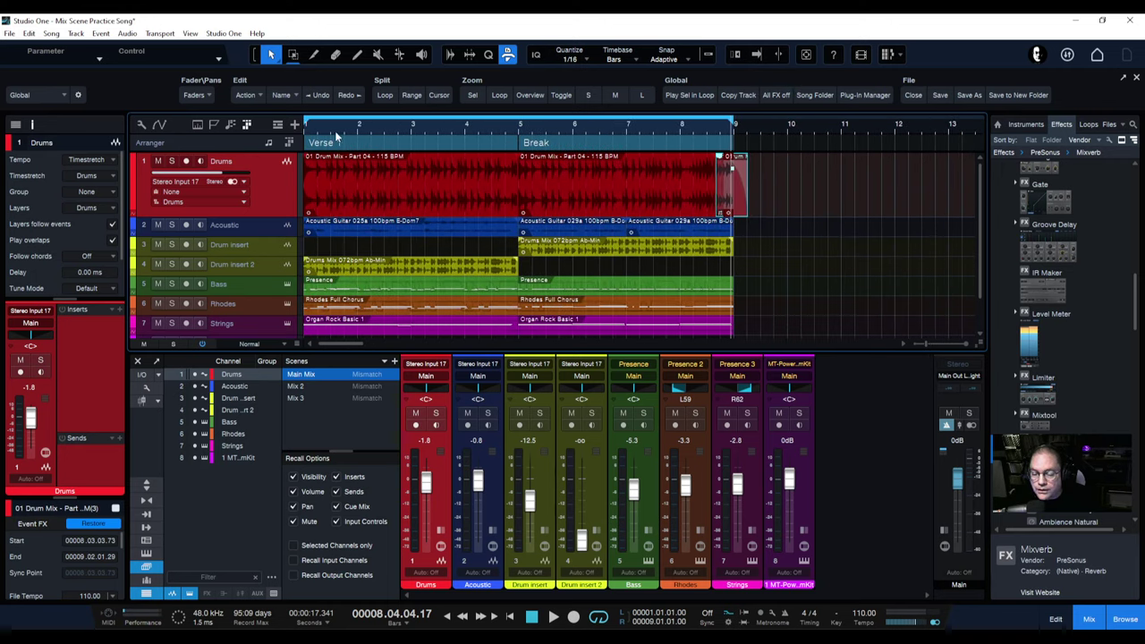
key(e)
key(w)
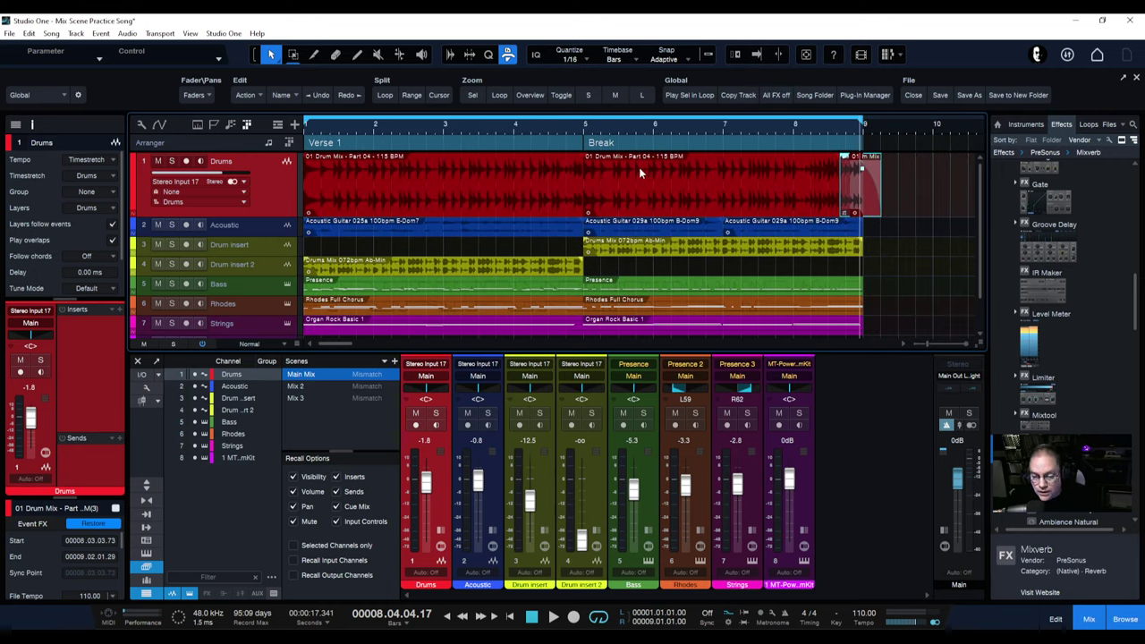
key(w)
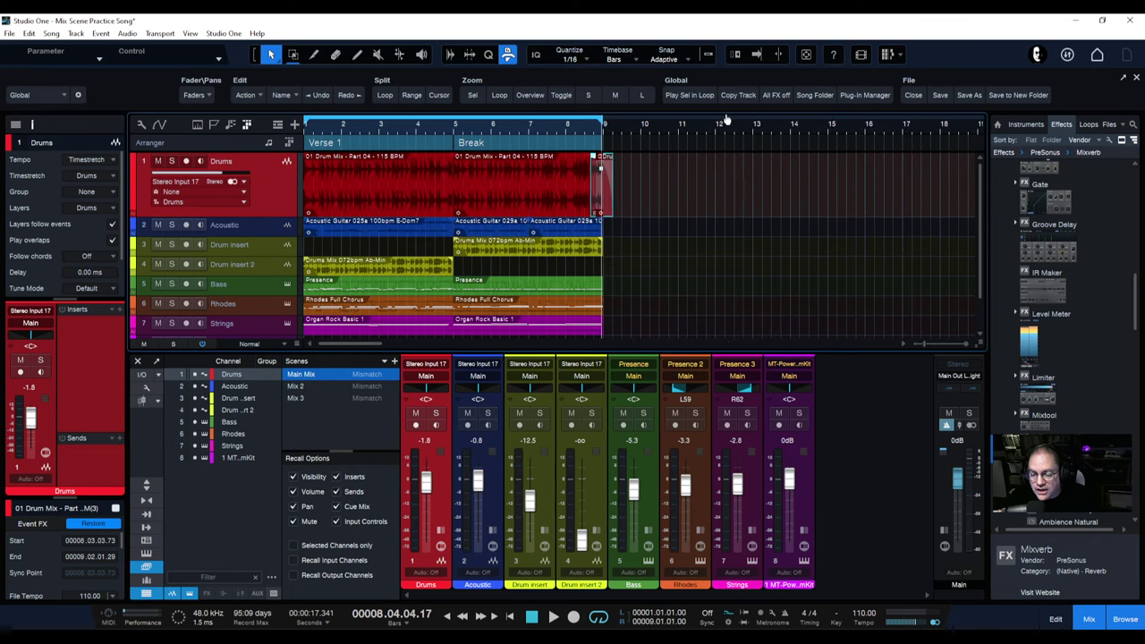
click(376, 145)
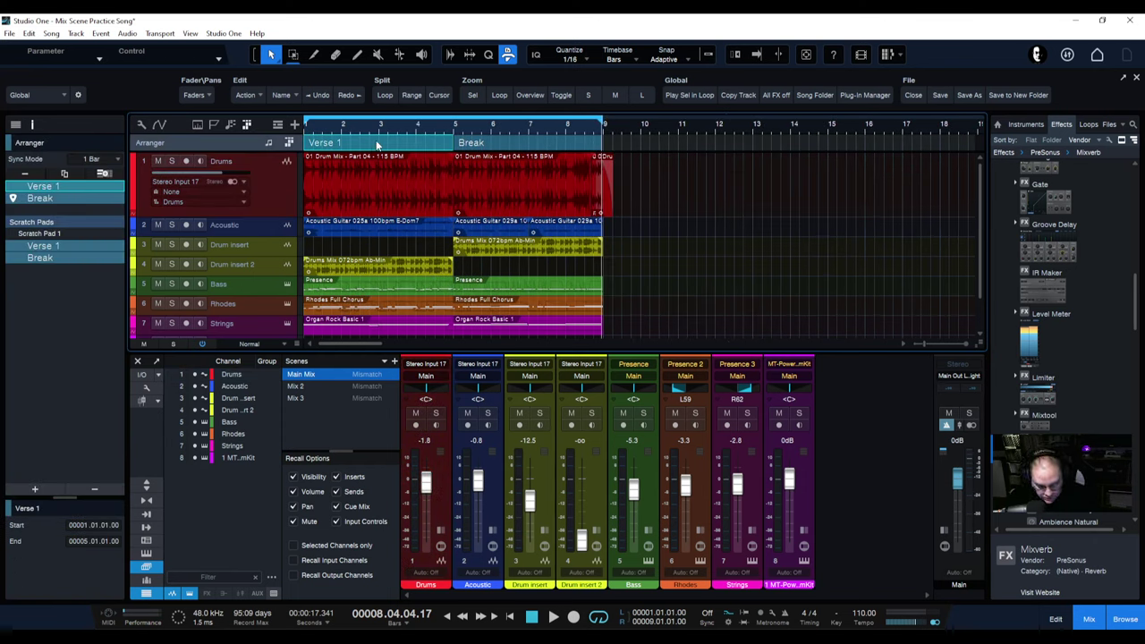
drag(377, 139, 755, 131)
Step: Raise the volume of the drum event just before the copied Verse 1 and audition the transition
scroll(599, 133, up, 4)
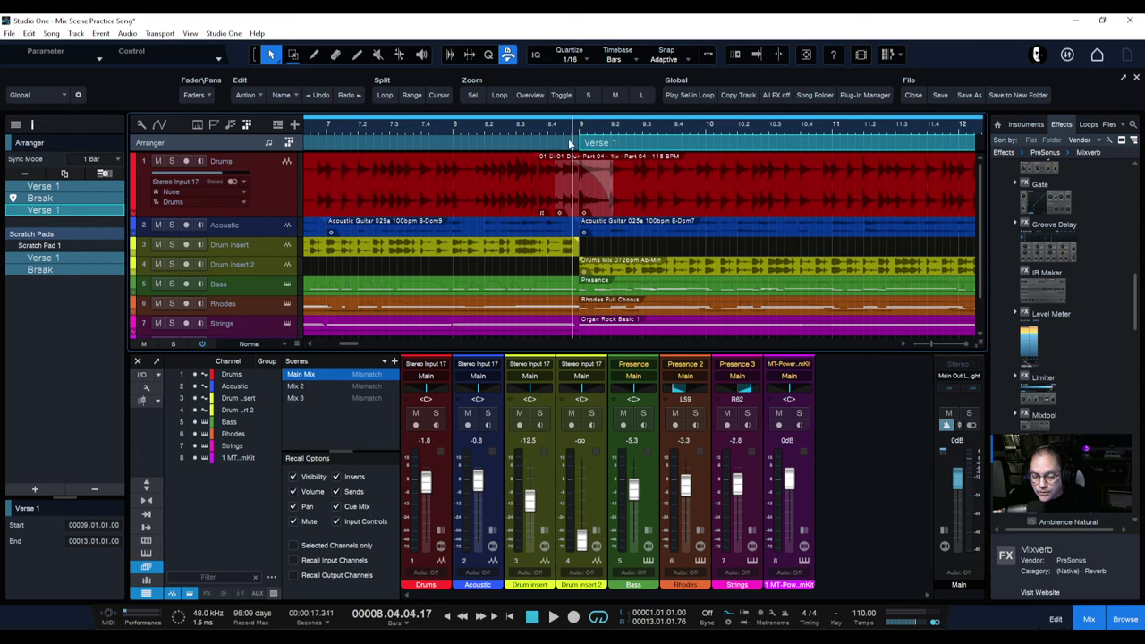
scroll(559, 124, up, 4)
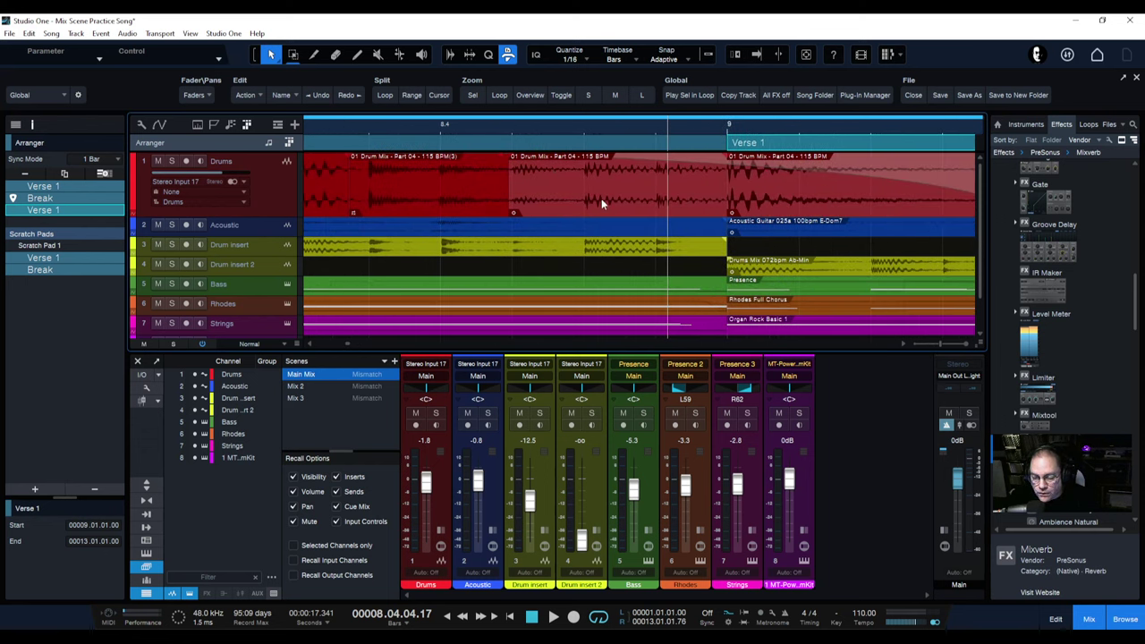
click(600, 195)
drag(618, 157, 617, 151)
click(465, 126)
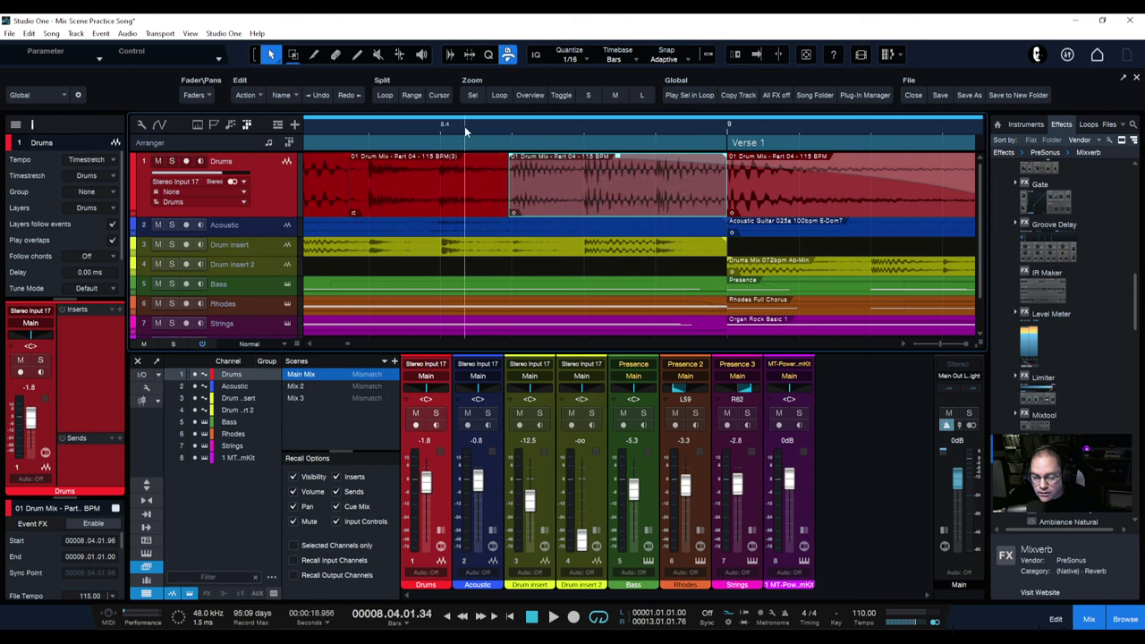
key(space)
click(465, 126)
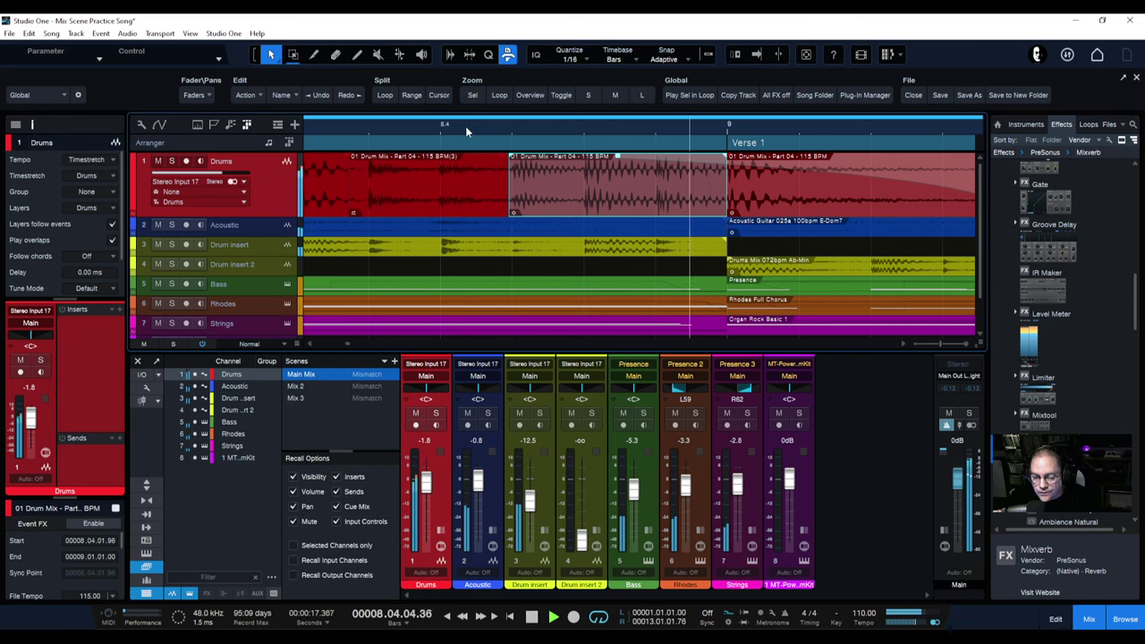
click(465, 126)
key(space)
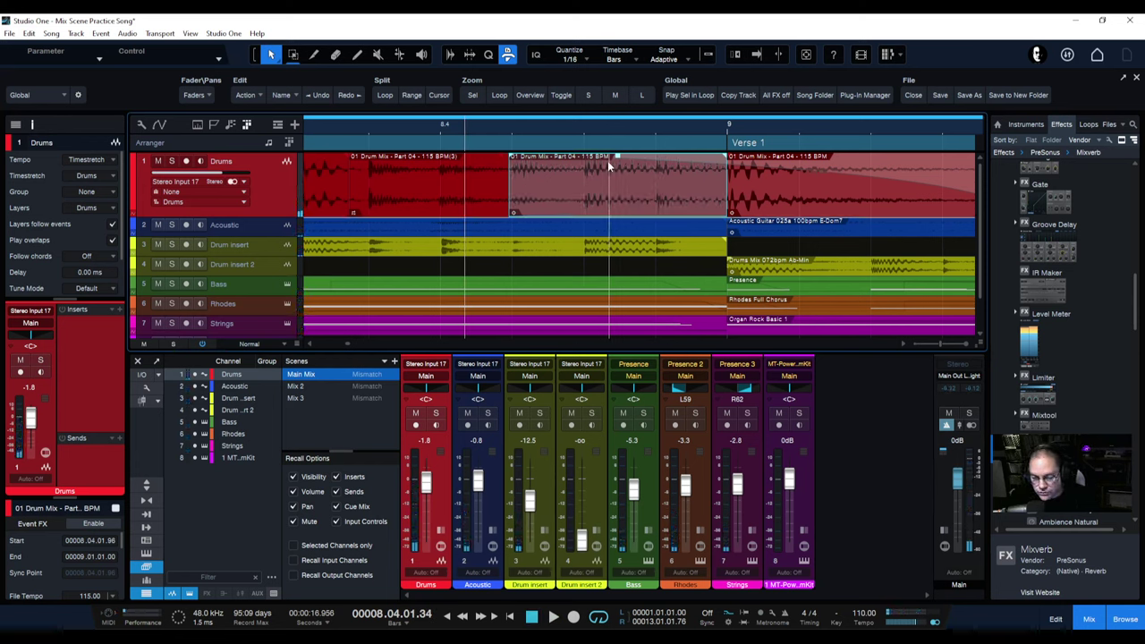
Step: Raise the rendered drum piece's volume and play the transition from just before it
drag(429, 162, 431, 150)
click(326, 129)
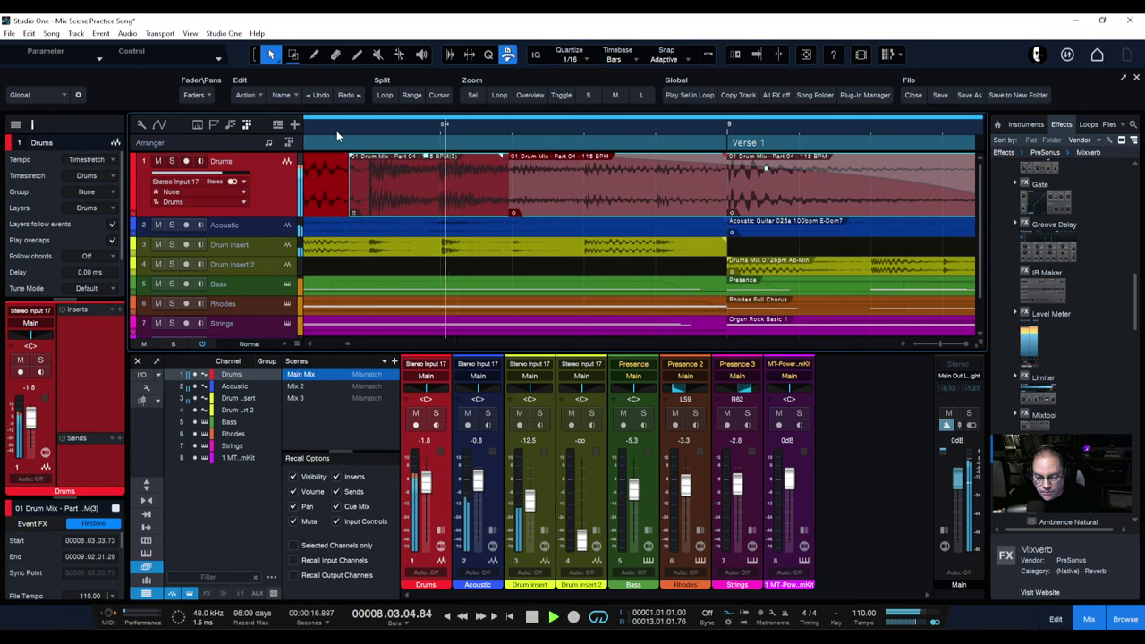
click(337, 131)
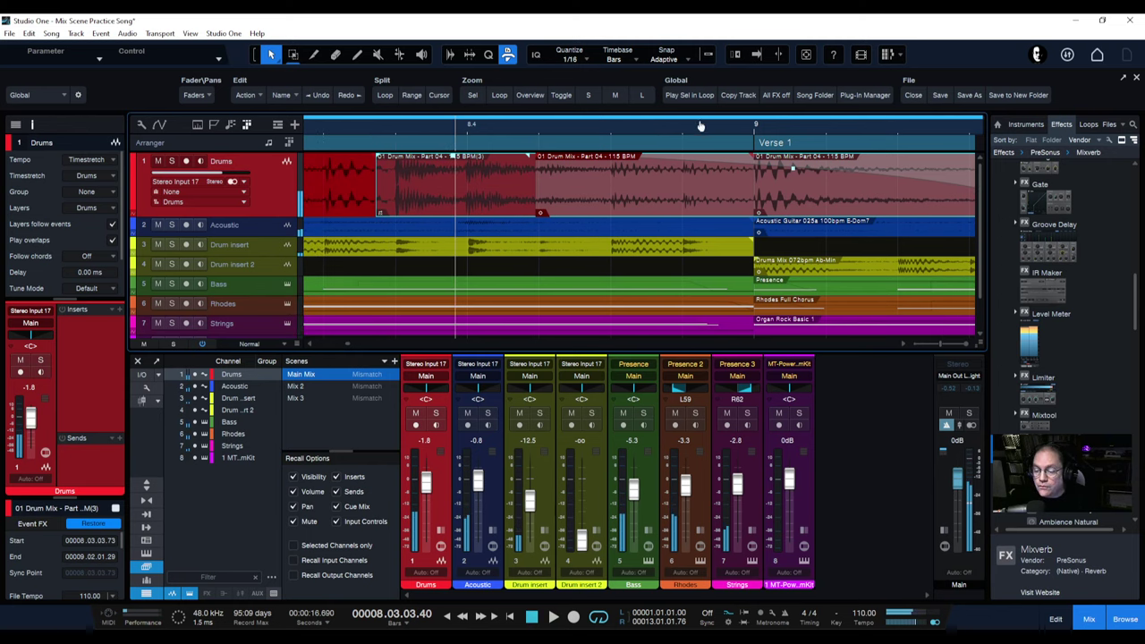
Step: Play the transition from the Break into the second Verse 1 with the rendered drum tail overlapping
key(w)
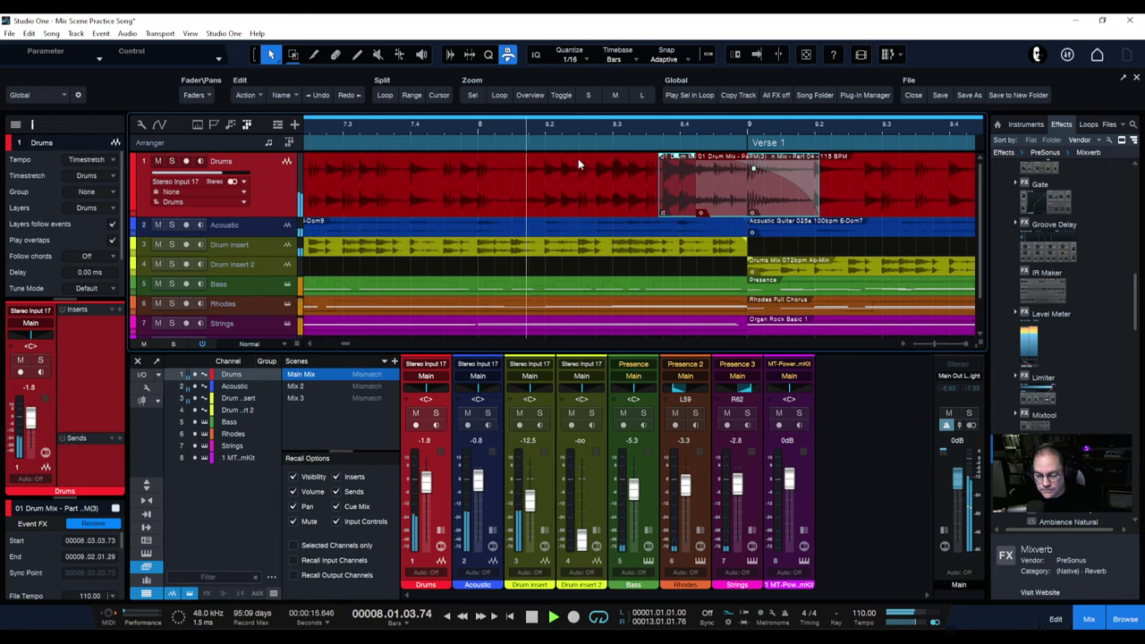
key(space)
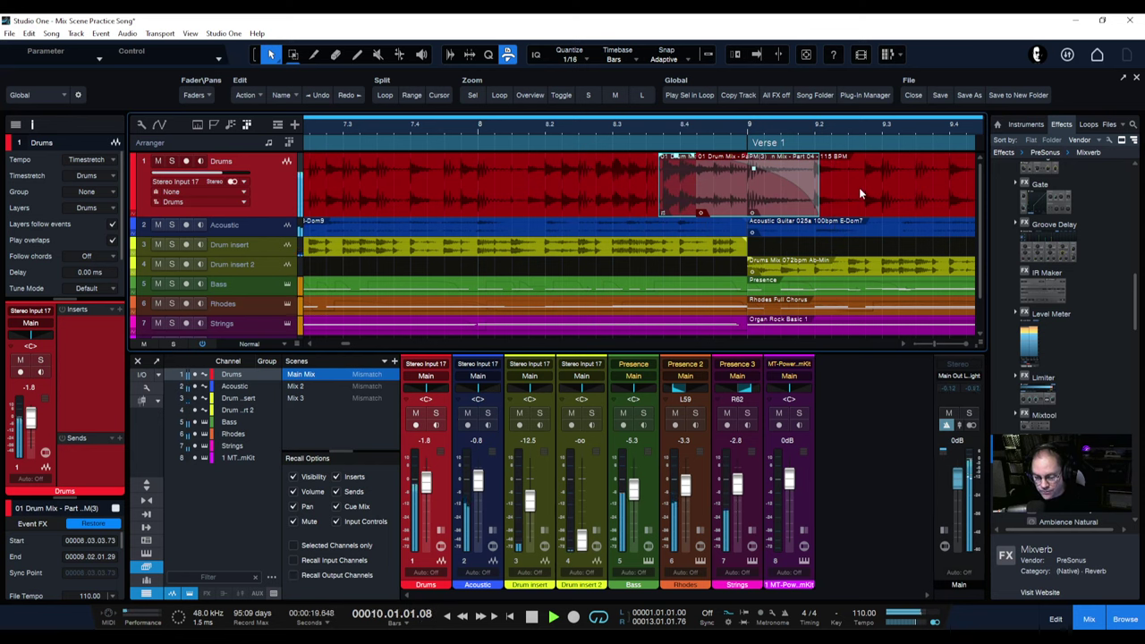
key(space)
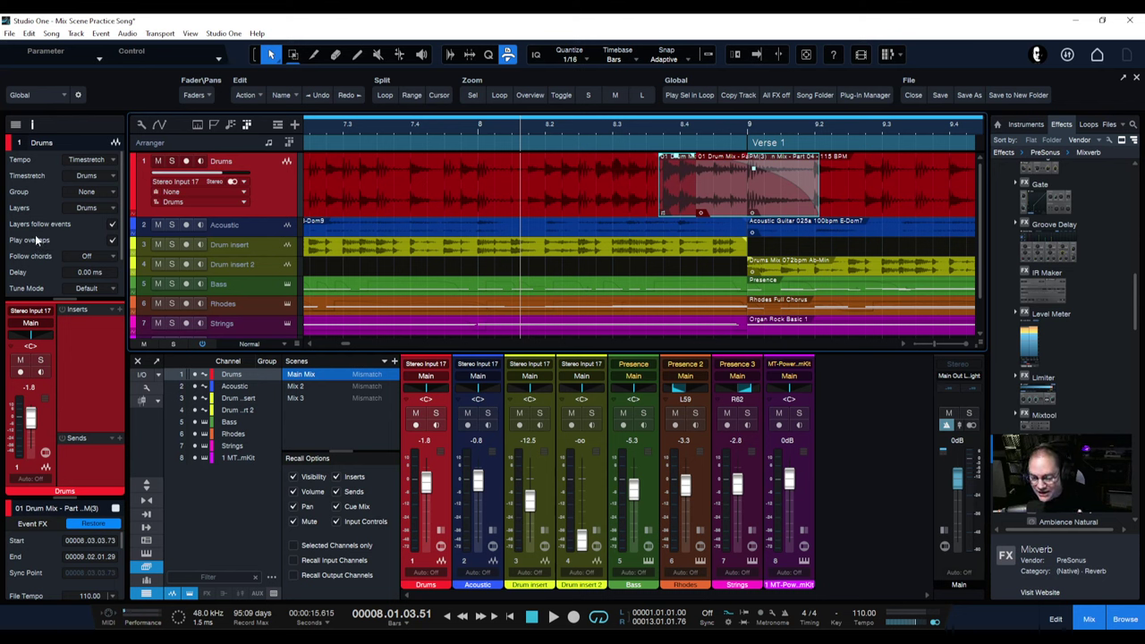
Step: Turn off Play overlaps for the Drums track and audition the transition into the second Verse 1
click(112, 241)
key(space)
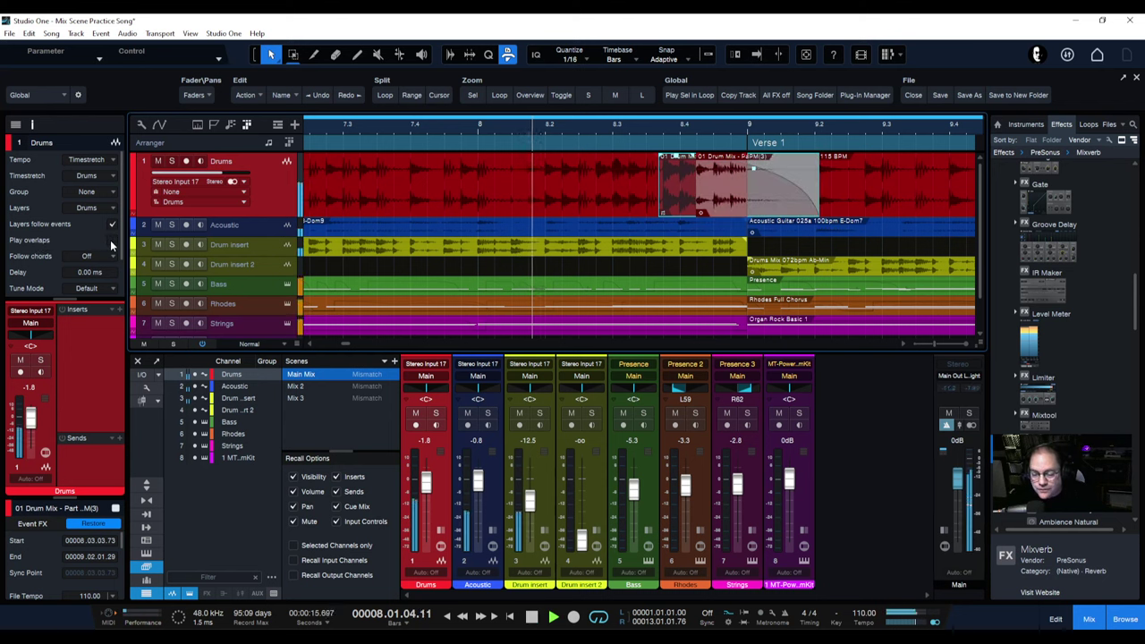
key(space)
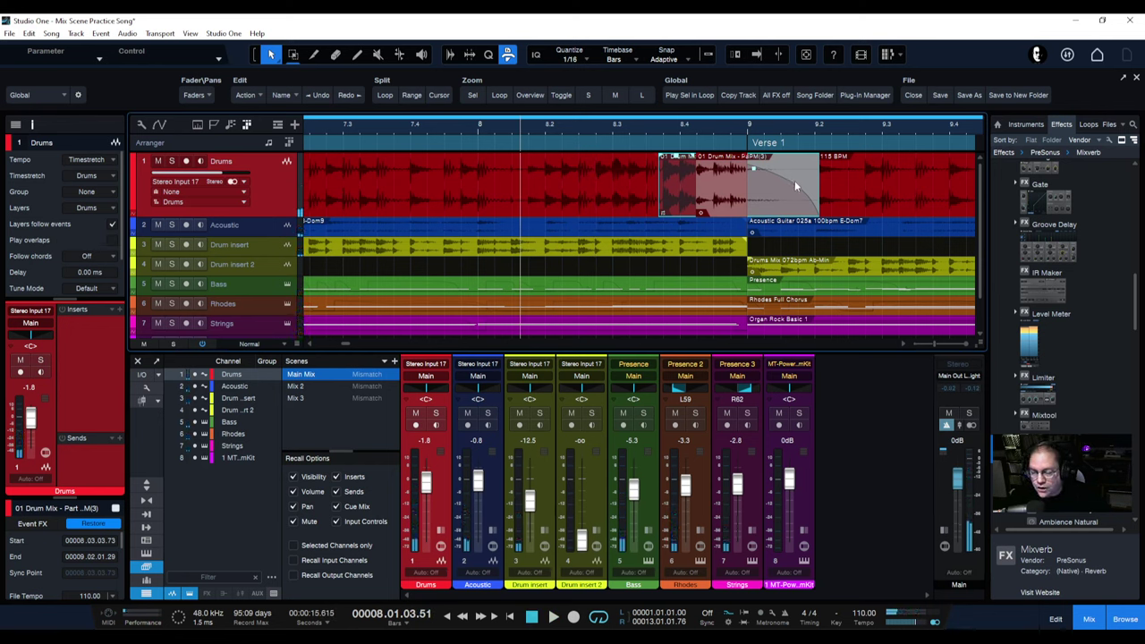
key(space)
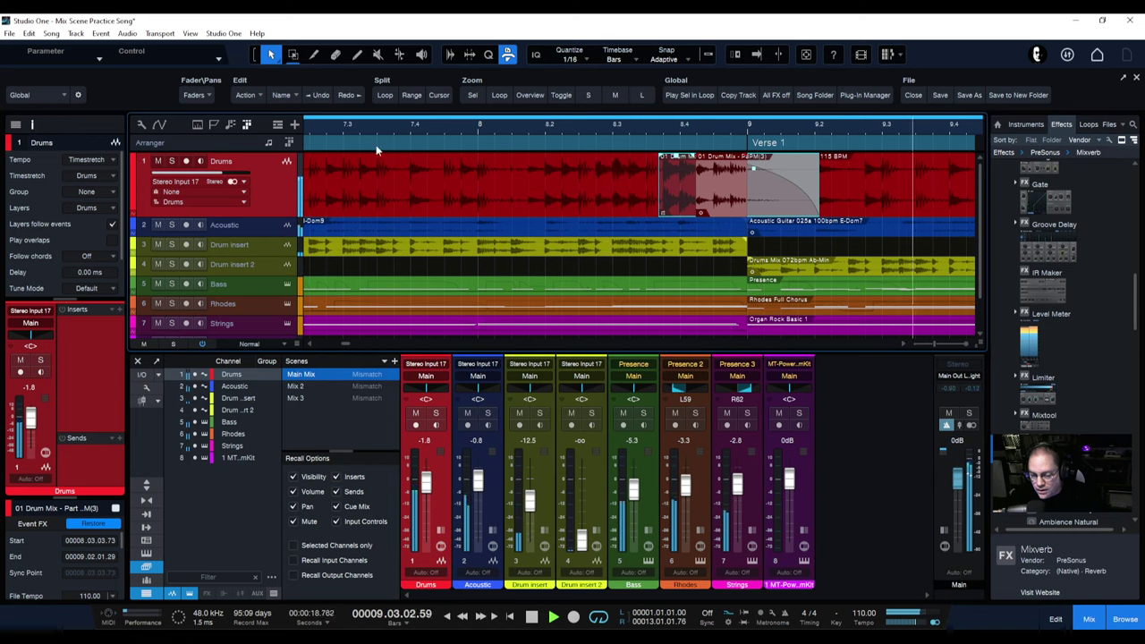
key(space)
Step: Turn Play overlaps back on for the Drums track and audition the same transition
click(112, 240)
key(space)
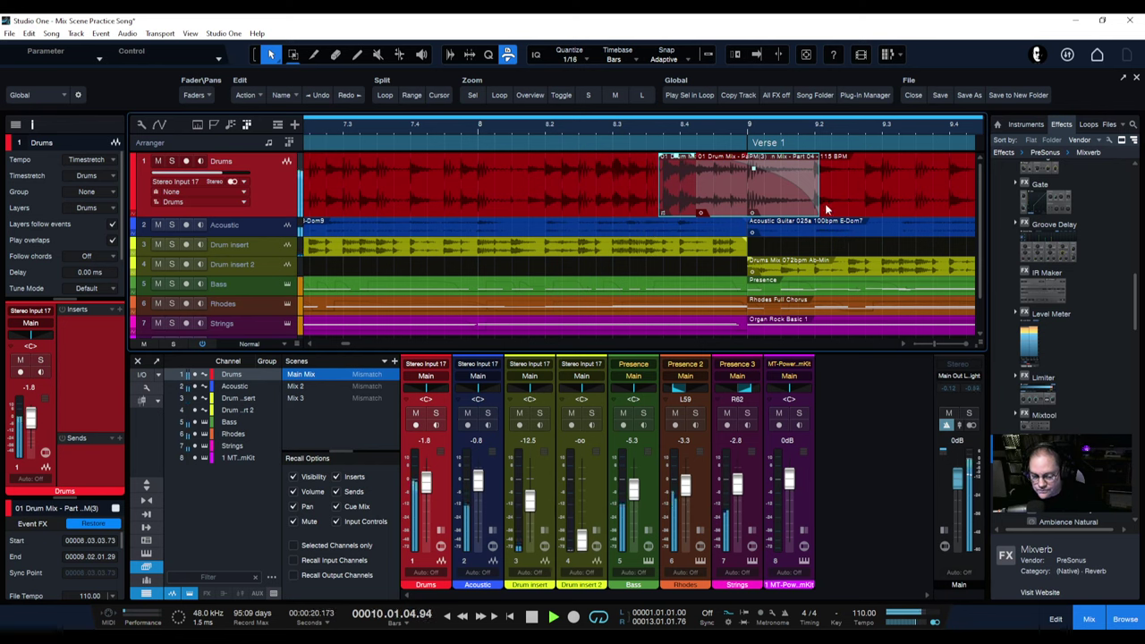
key(space)
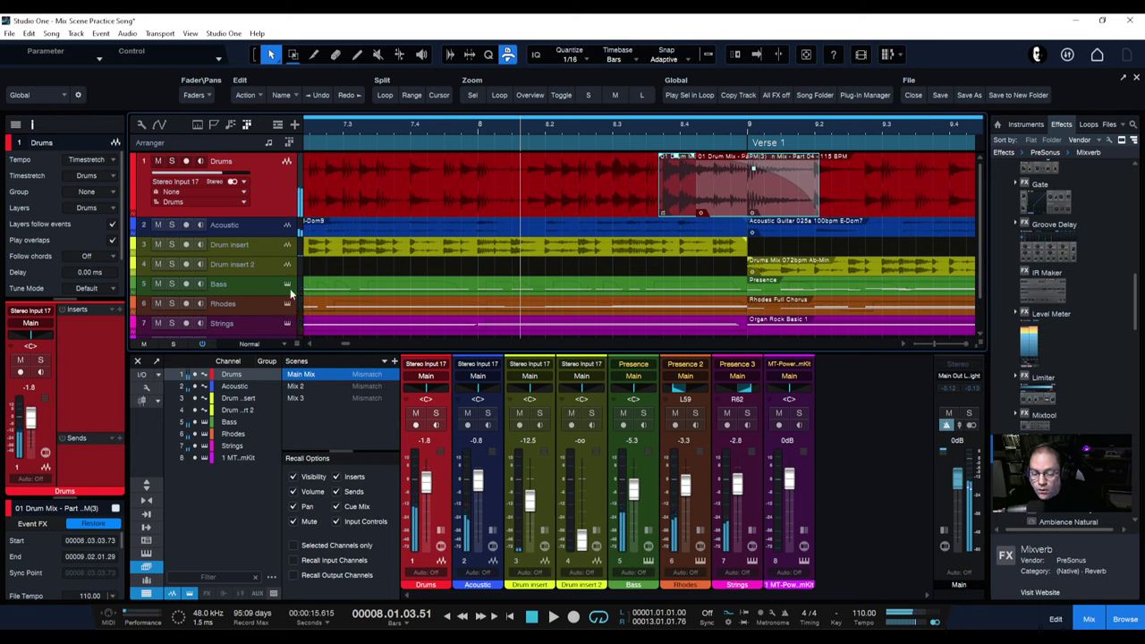
Step: Restore the rendered drum piece to its unrendered Event FX state and play the transition into Verse 1
drag(62, 497, 69, 417)
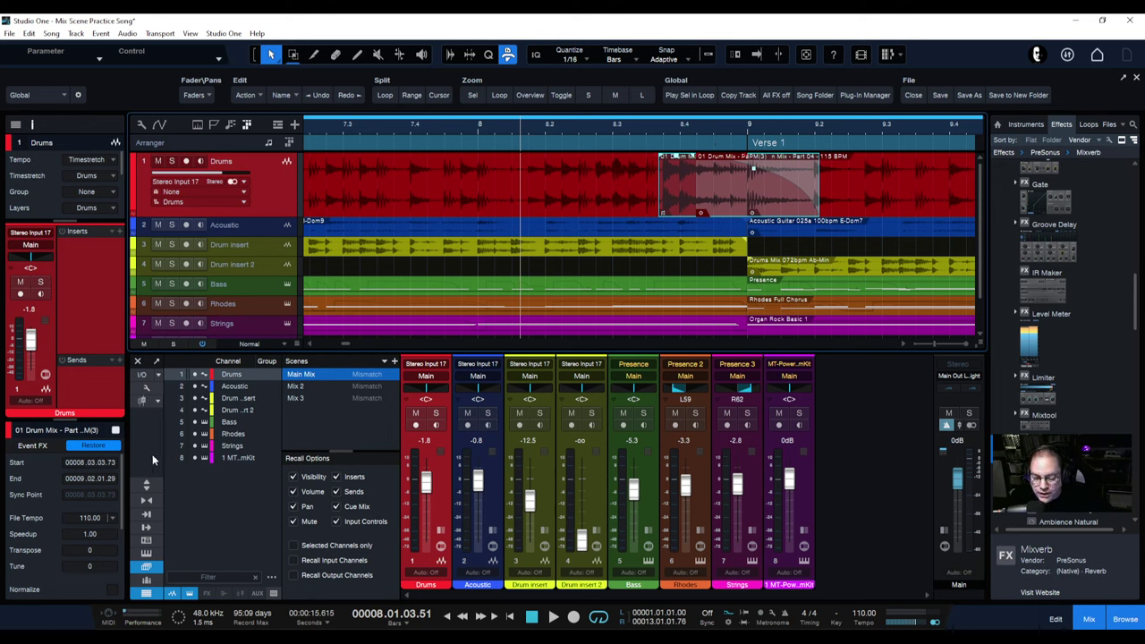
click(94, 444)
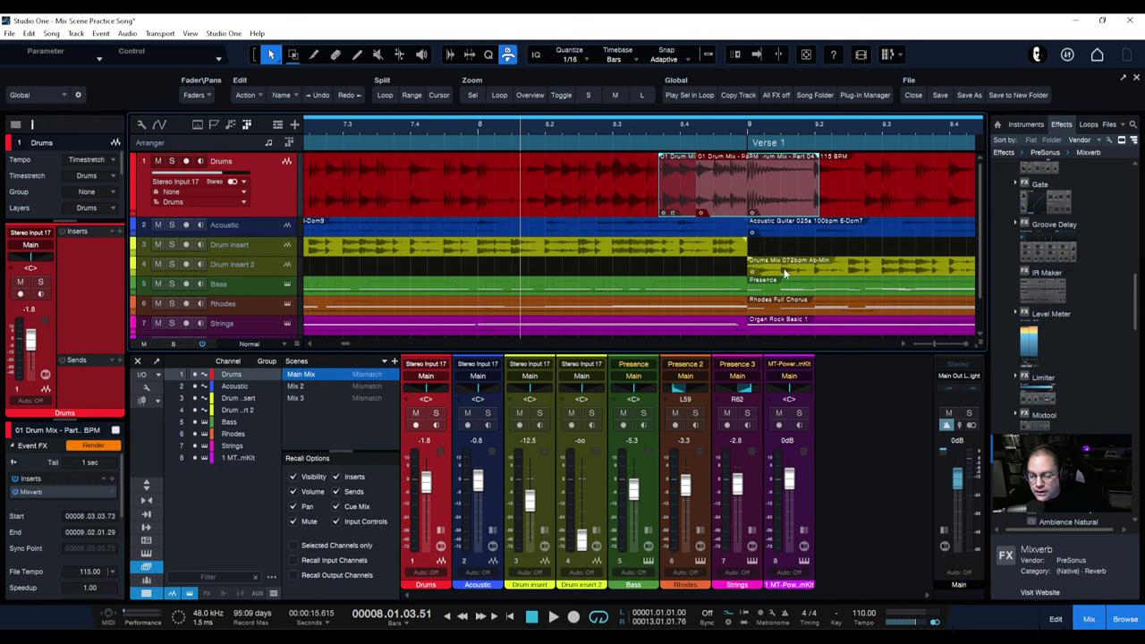
key(space)
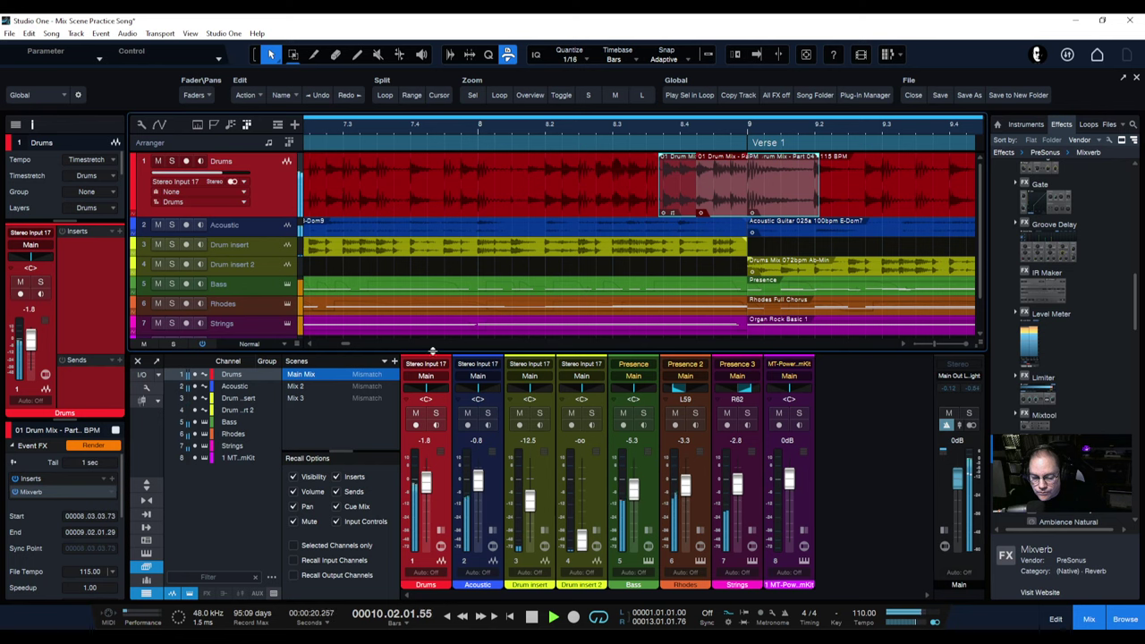
key(space)
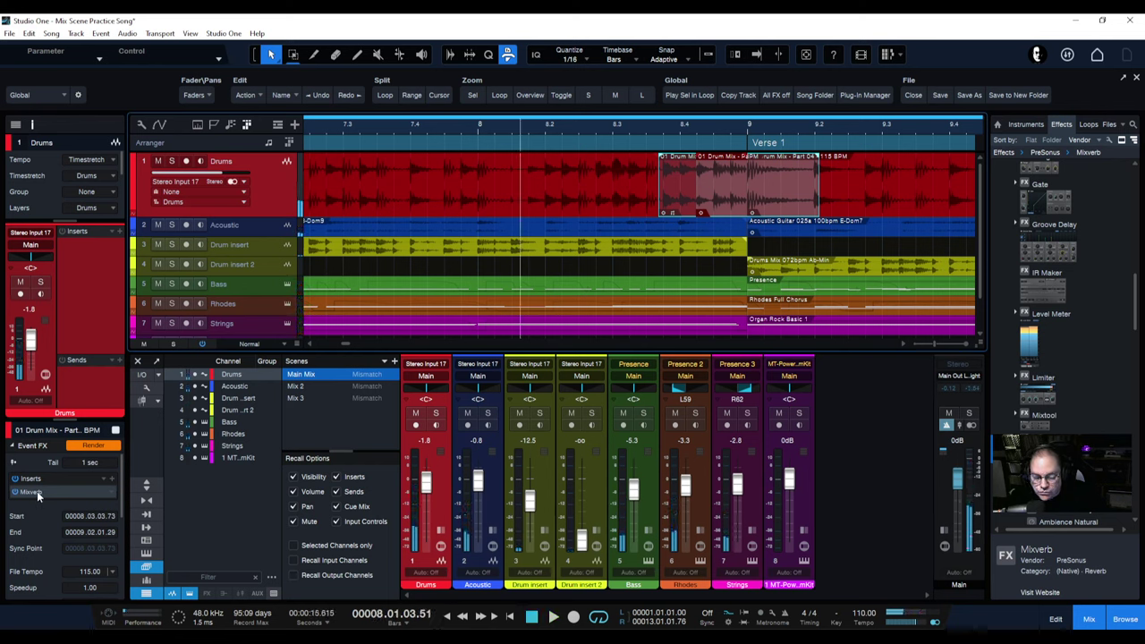
Step: Remove Mixverb from the short drum piece's Event FX inserts and play the transition
right_click(37, 491)
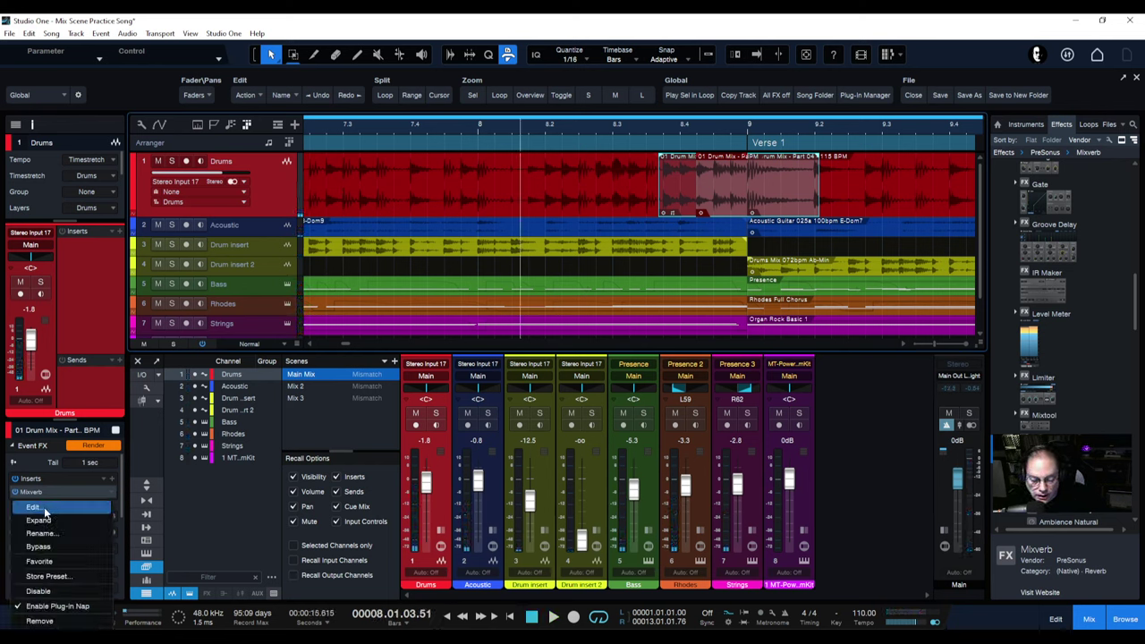
click(41, 617)
key(space)
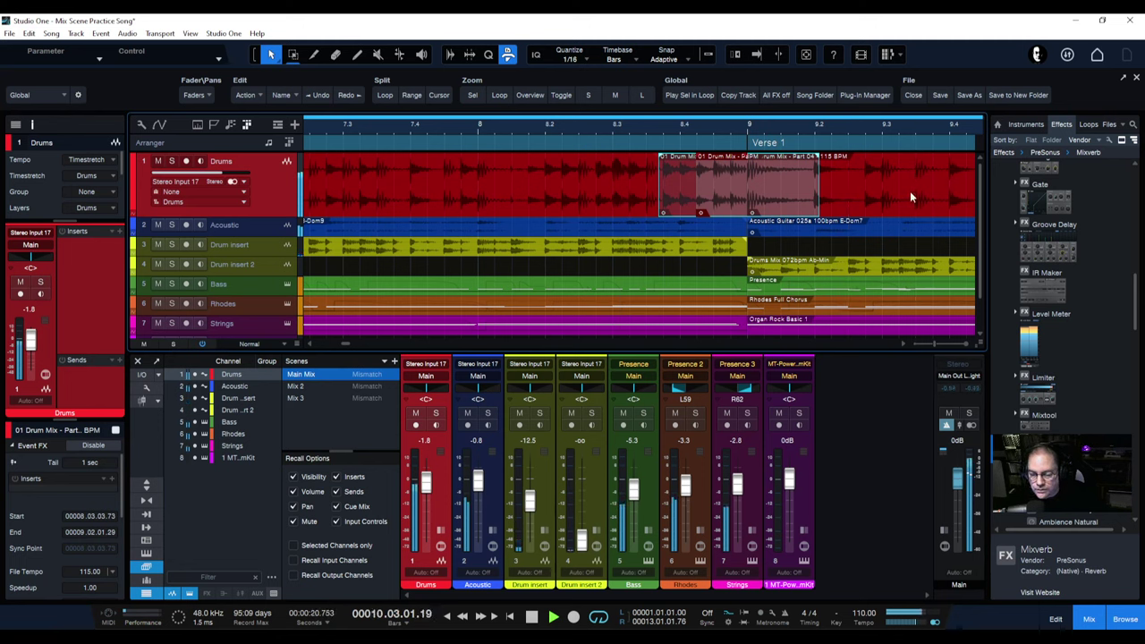
key(space)
Step: Trim the end of the short drum piece back to the start of the following drum event, at 8.04.01.98
scroll(737, 141, up, 2)
scroll(736, 141, up, 1)
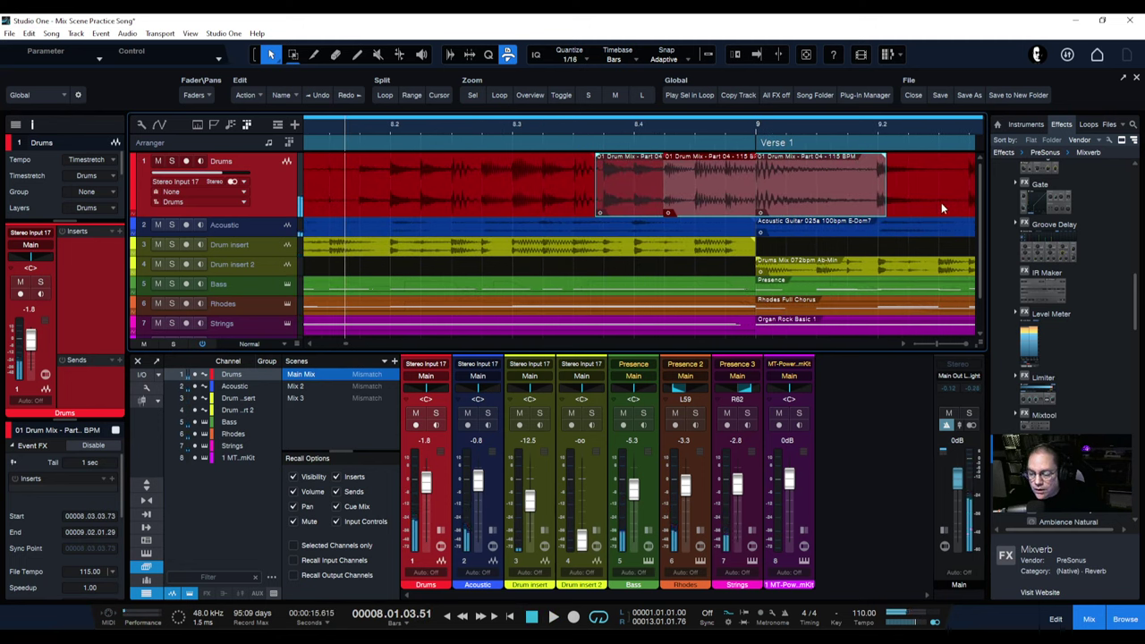
drag(882, 189, 667, 198)
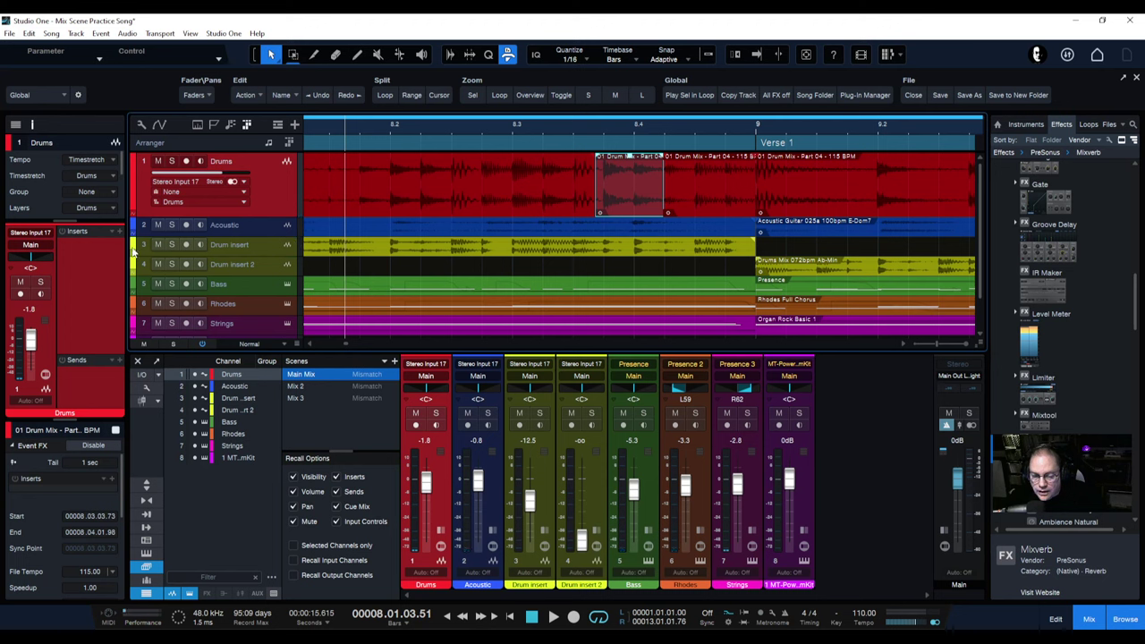
Step: Turn off Play overlaps for the Drums track and play the transition with the trimmed drum piece
click(58, 419)
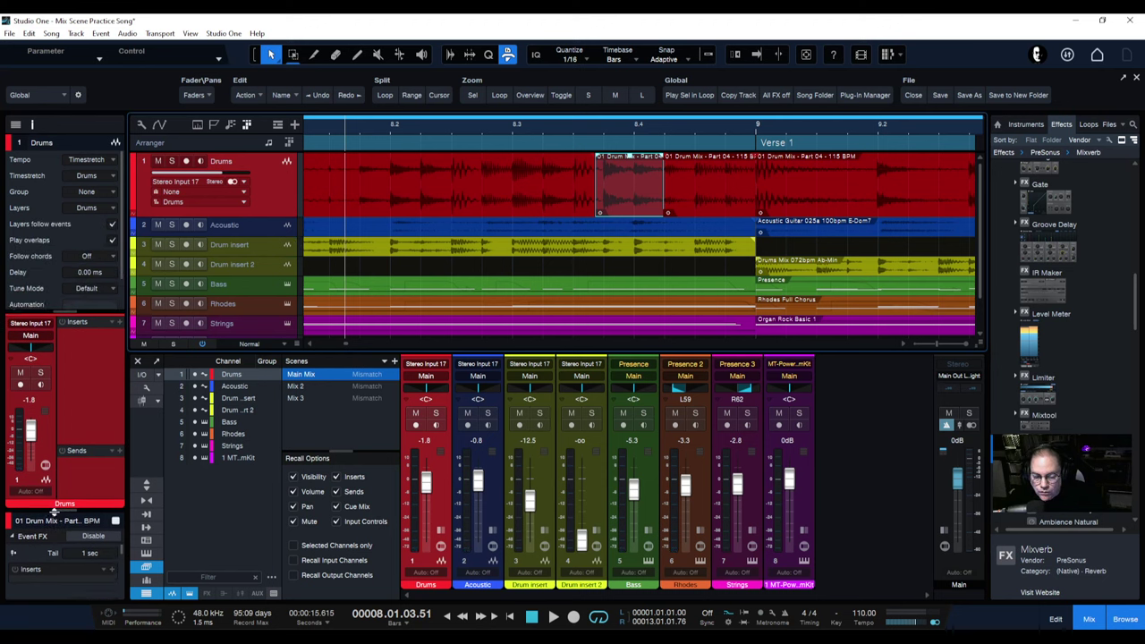
click(112, 240)
key(space)
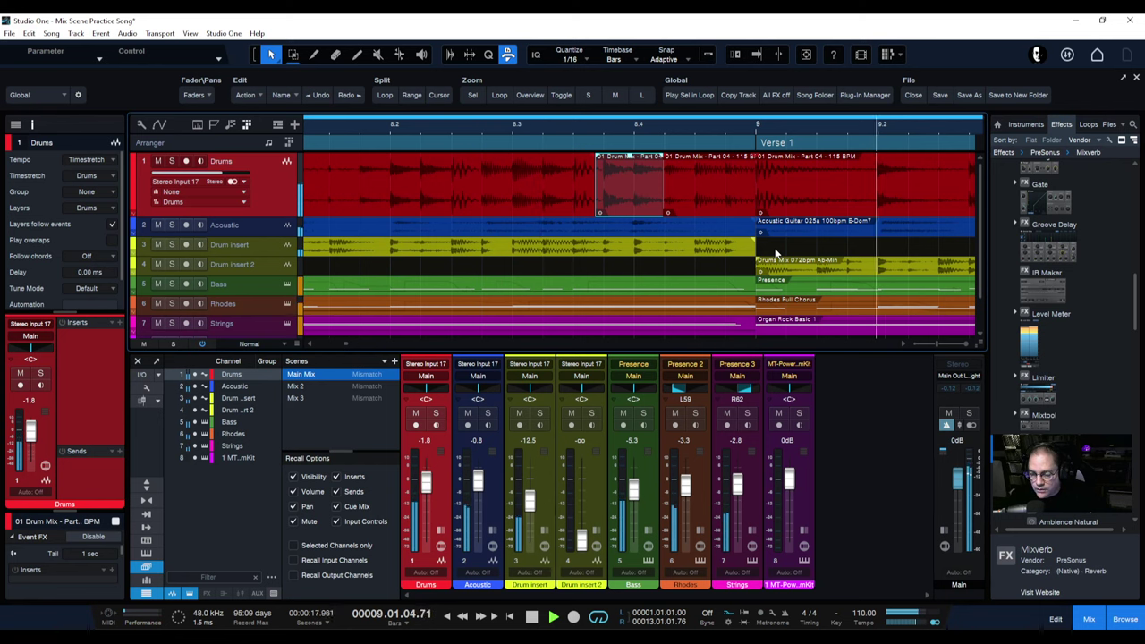
key(space)
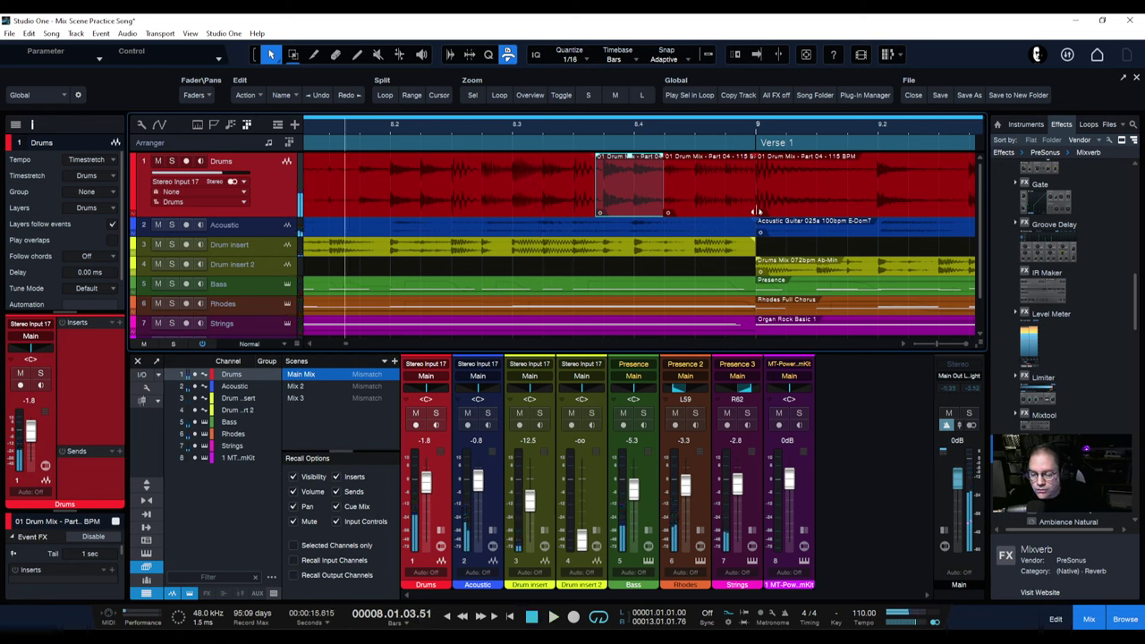
Step: Select the long Break drum event and examine the split drum pieces leading into the second Verse 1
click(436, 163)
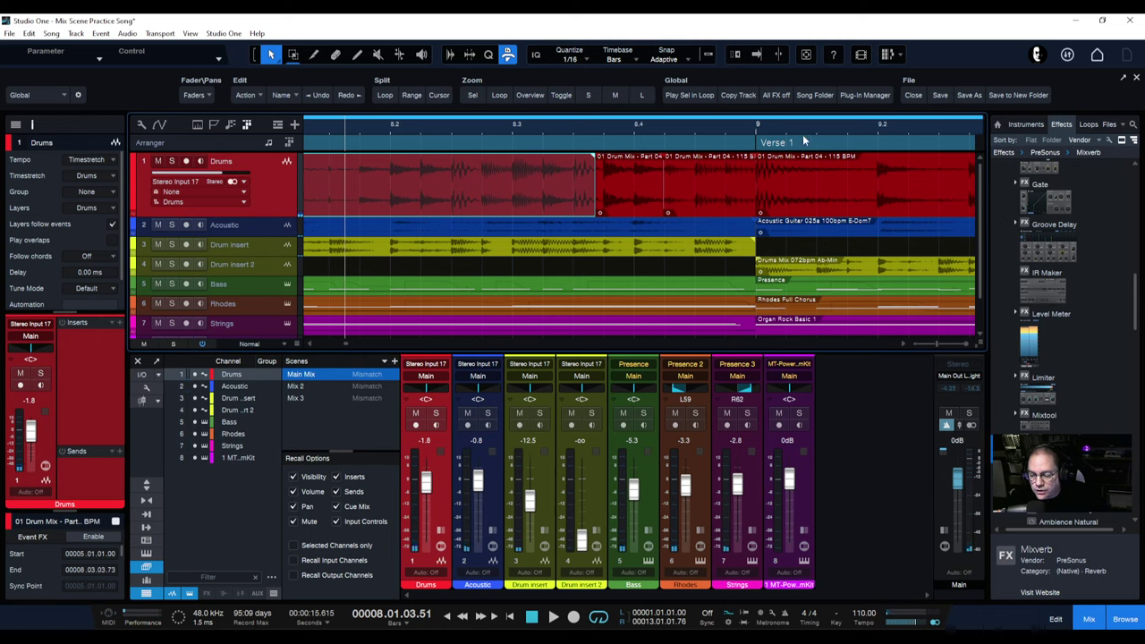
key(shift+f)
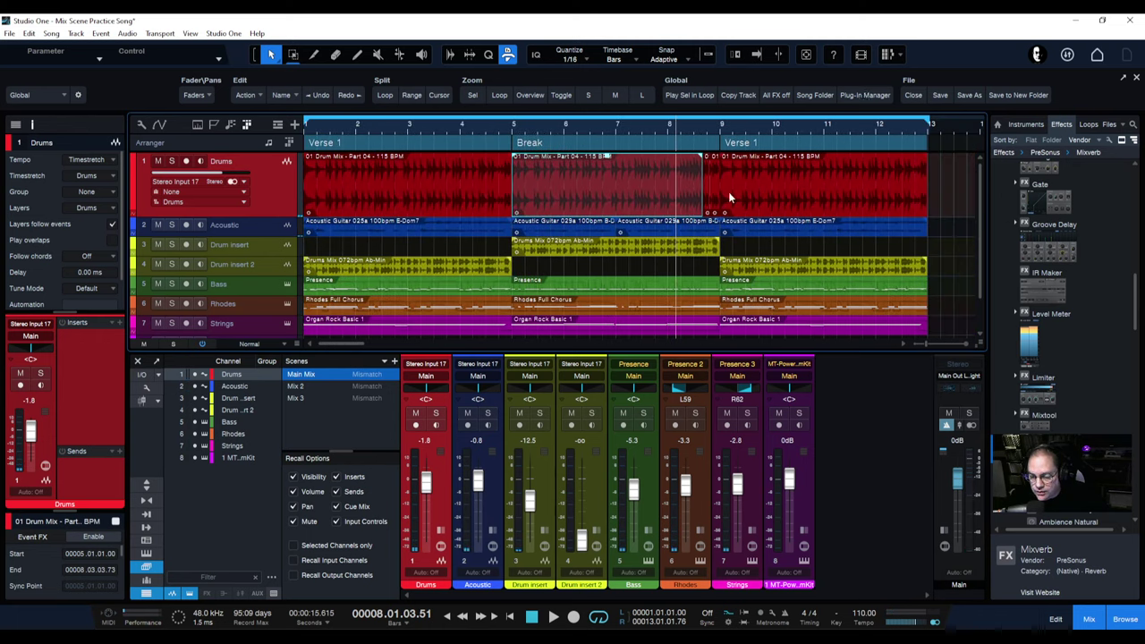
drag(687, 131, 629, 172)
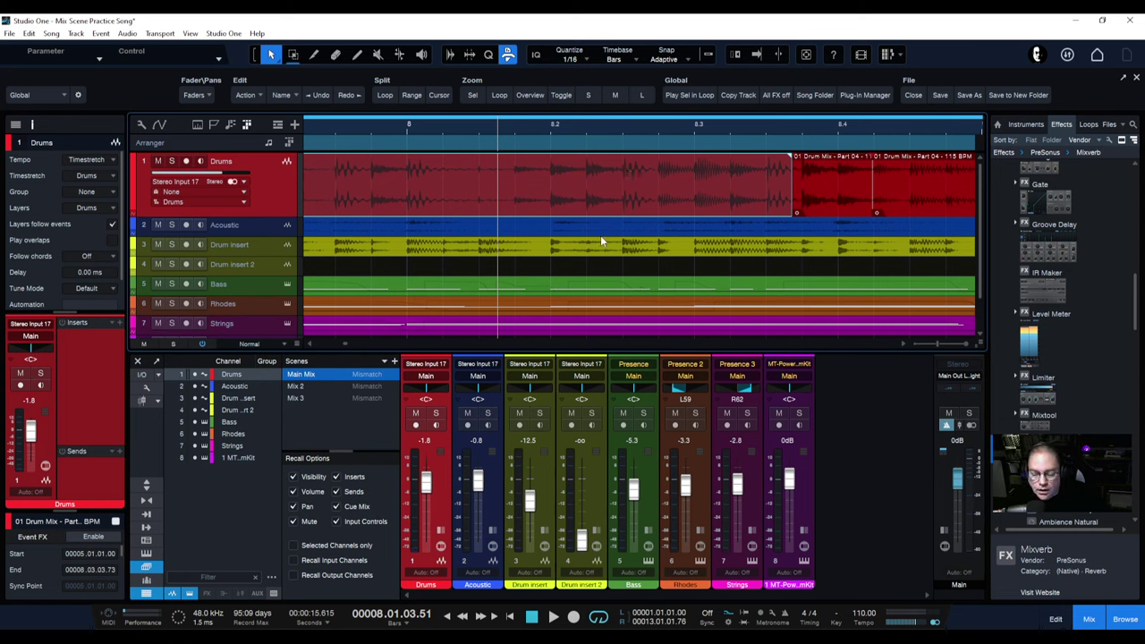
drag(715, 128, 681, 127)
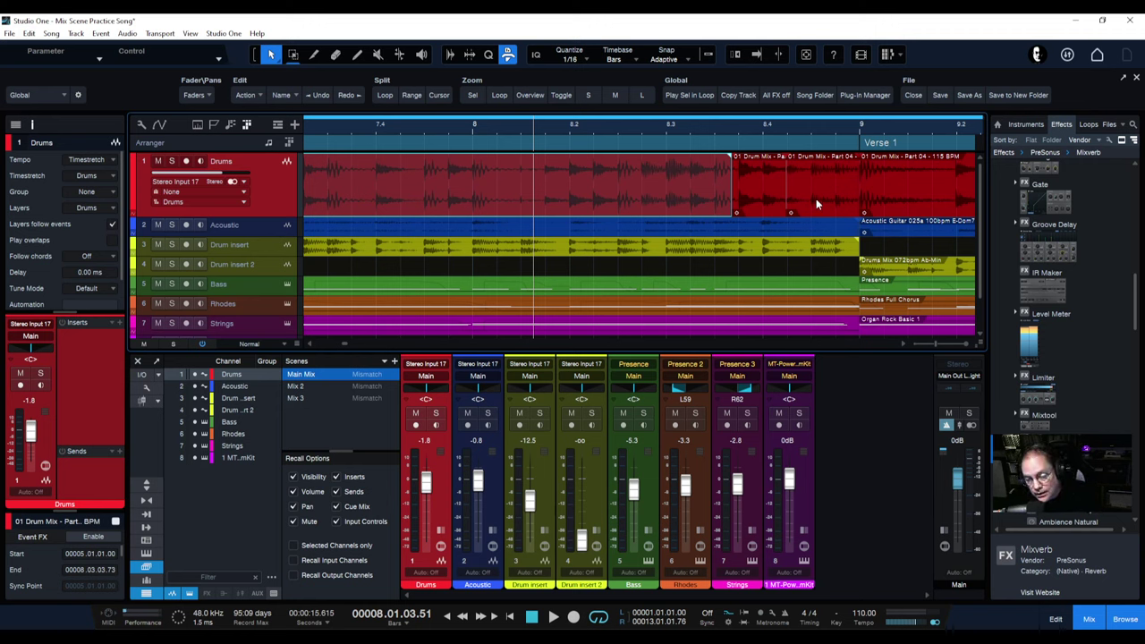
drag(774, 129, 626, 138)
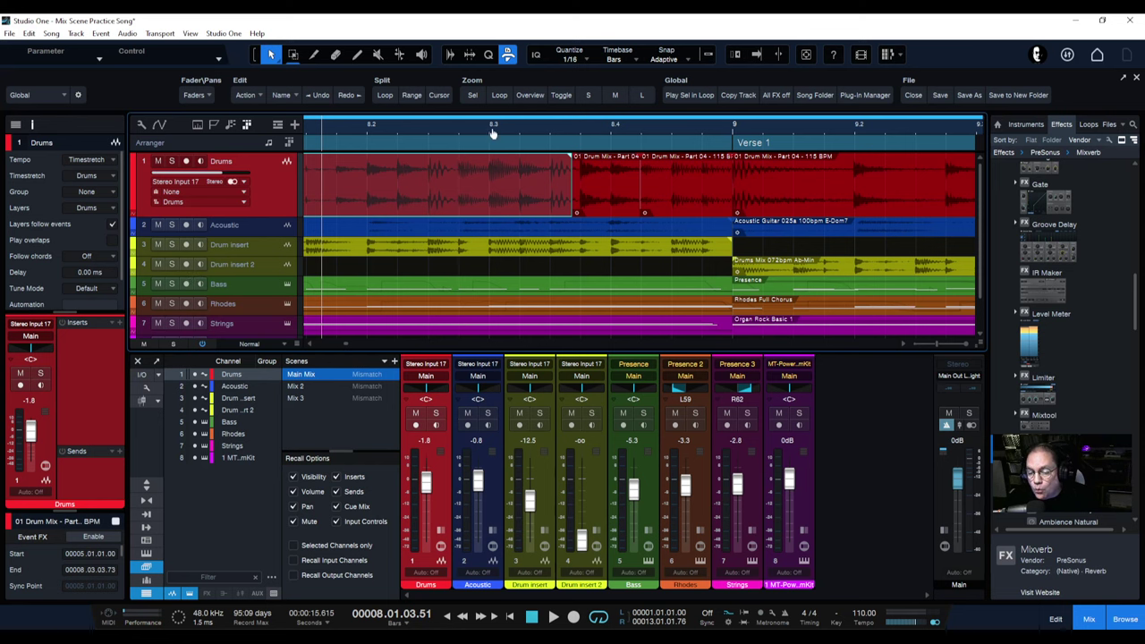
drag(492, 132, 575, 128)
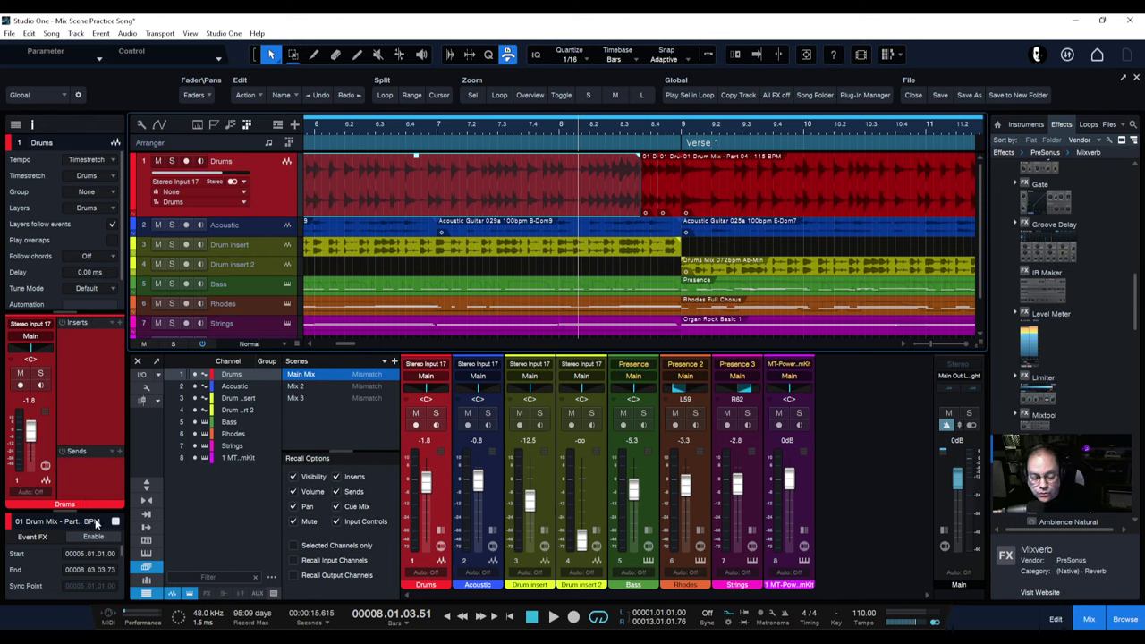
Step: Try enabling Event FX on the long Break drum event, then disable it again
drag(61, 510, 79, 390)
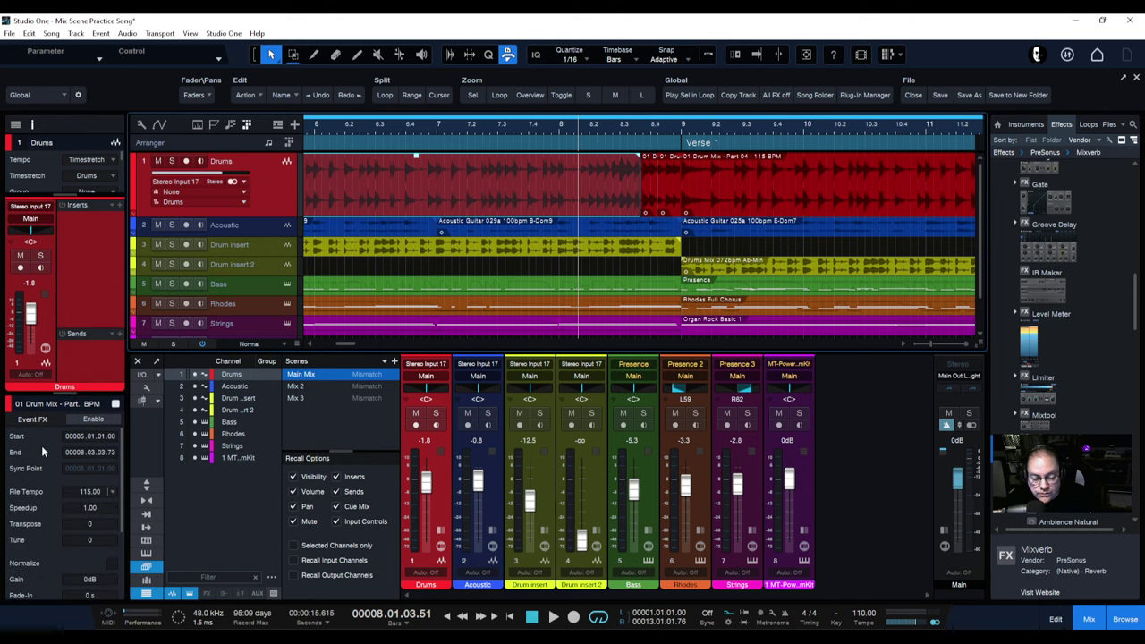
click(95, 422)
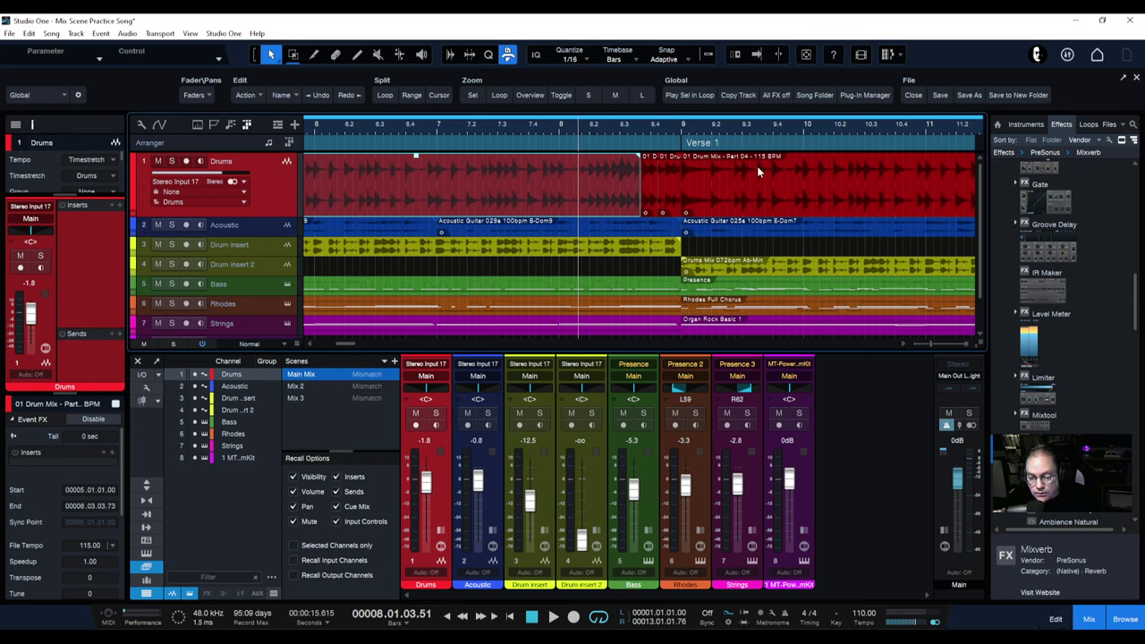
click(93, 419)
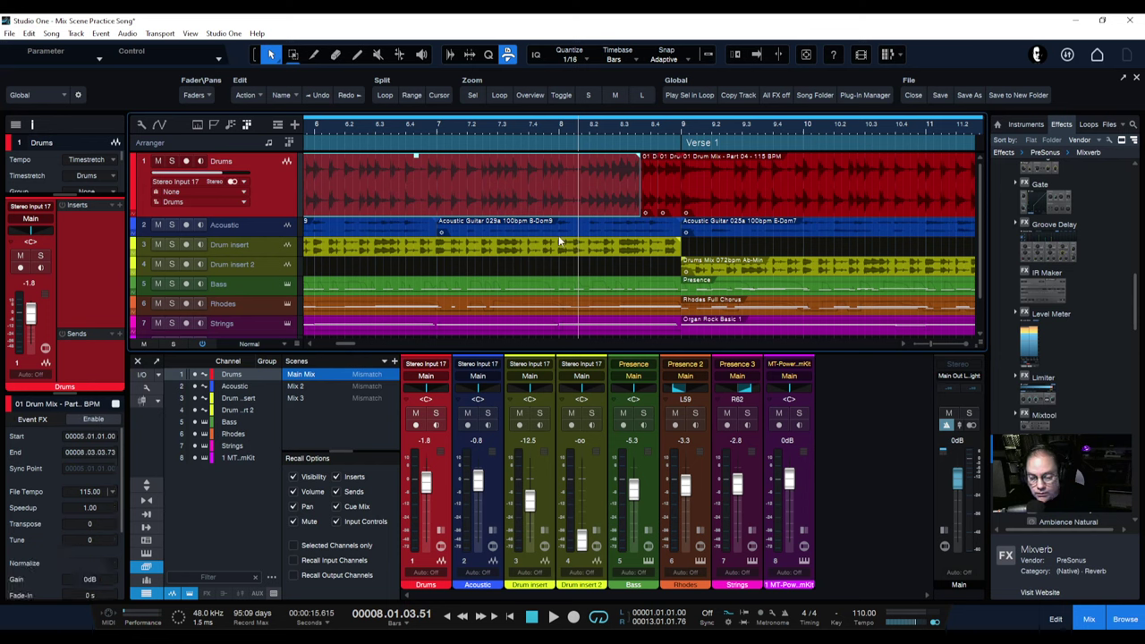
Step: Select the short drum piece before the second Verse 1 and review its Event FX, track settings and the full song layout
click(649, 191)
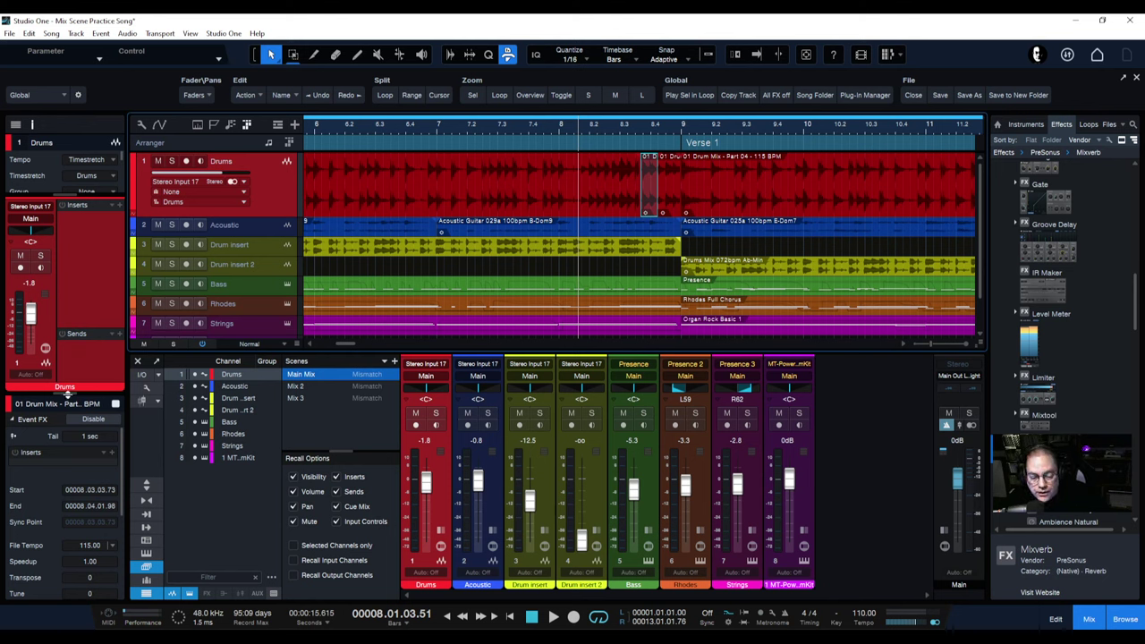
drag(67, 394, 63, 441)
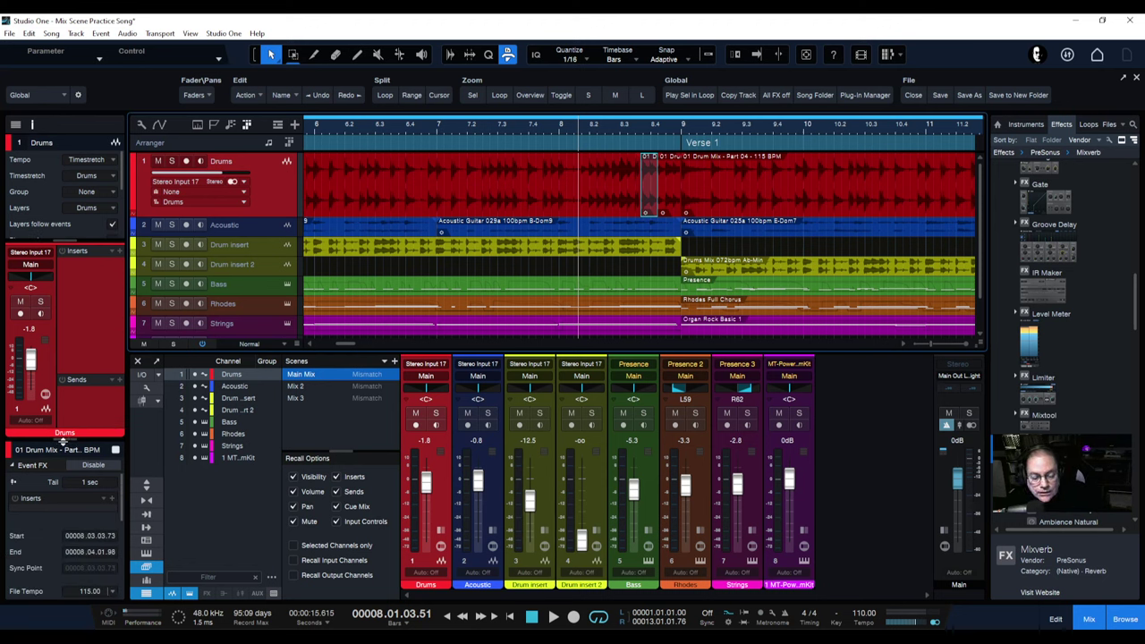
drag(63, 442, 62, 533)
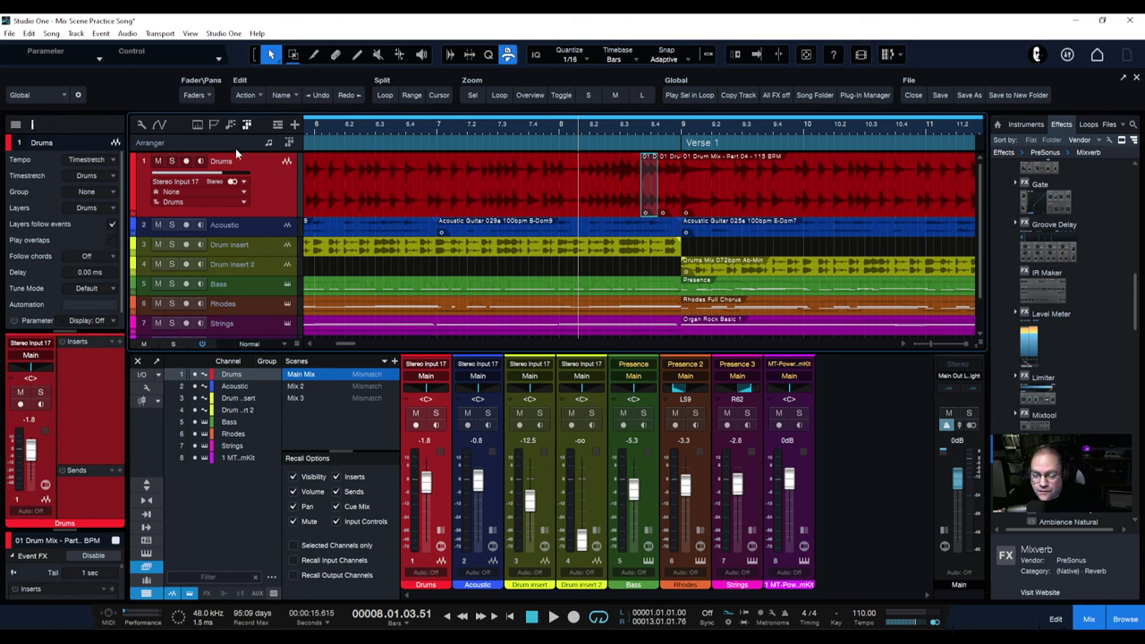
scroll(537, 129, down, 6)
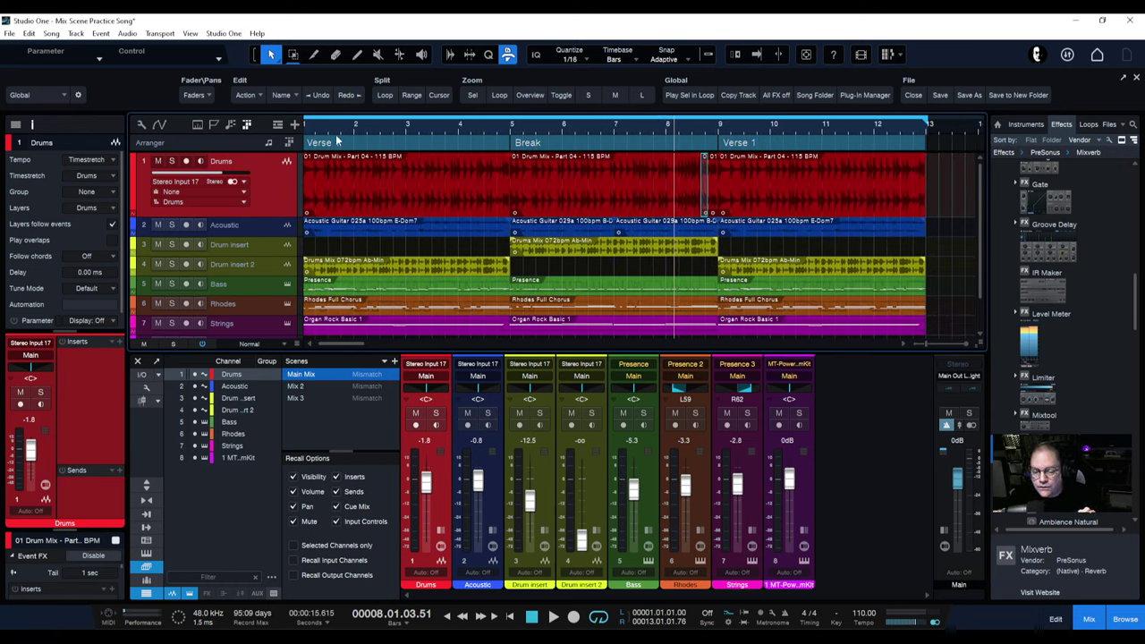
scroll(356, 130, down, 2)
scroll(358, 130, up, 1)
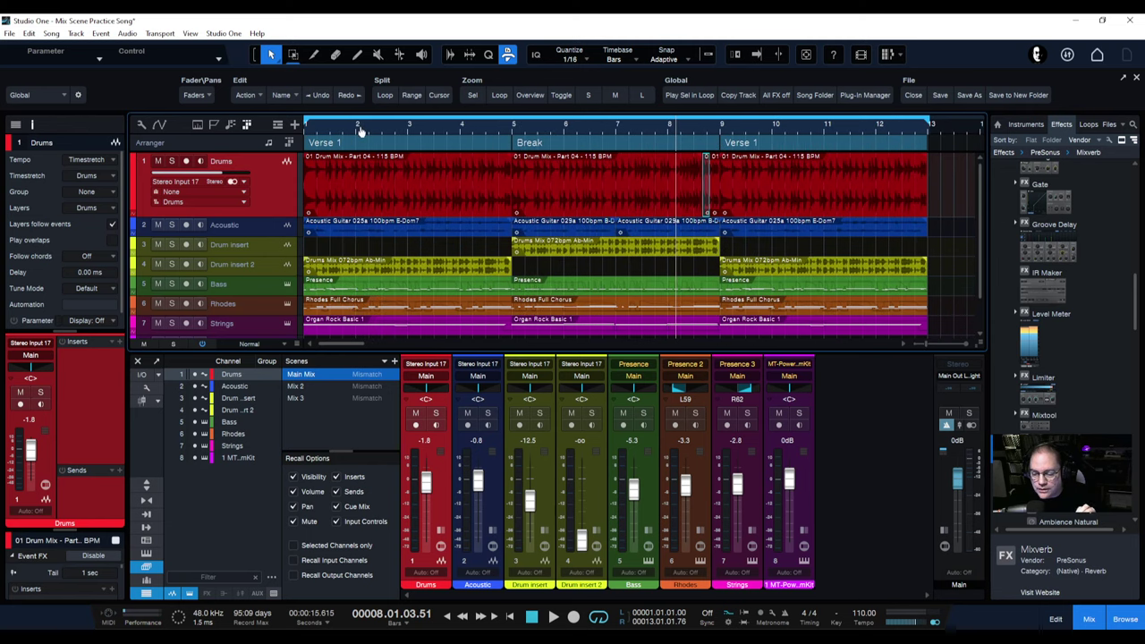